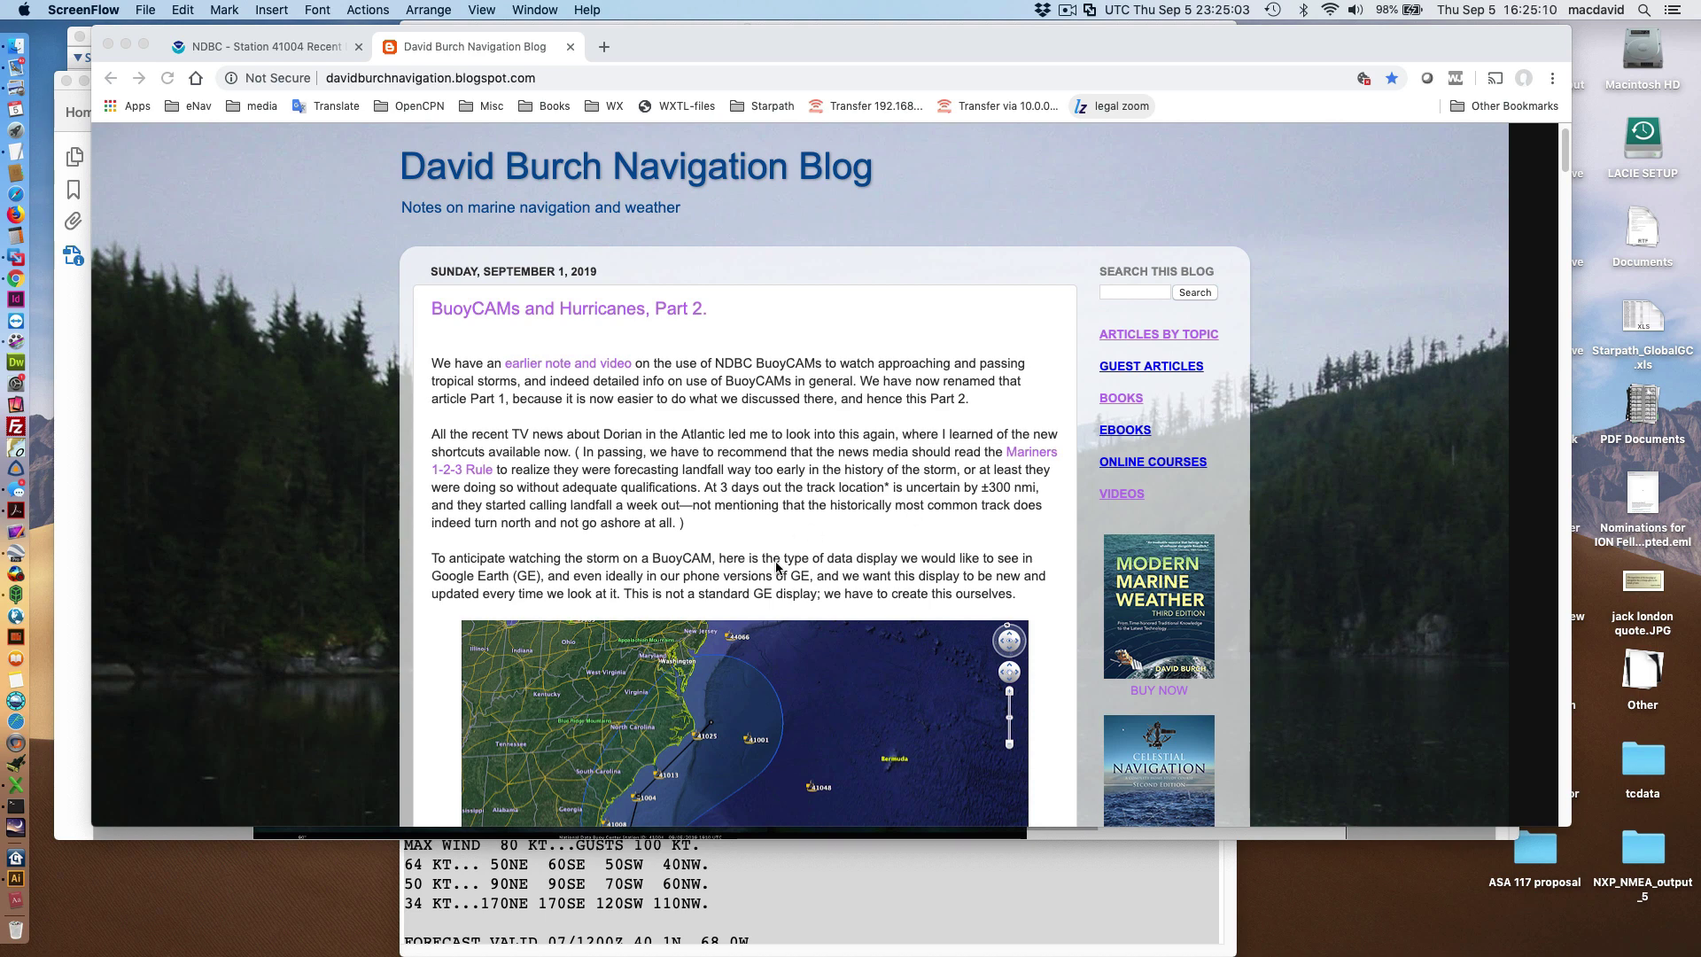
Scroll through the Blogger post to find the Google Earth map image
{"action": "scroll", "coordinate": [800, 570], "scroll_direction": "down", "scroll_amount": 3}
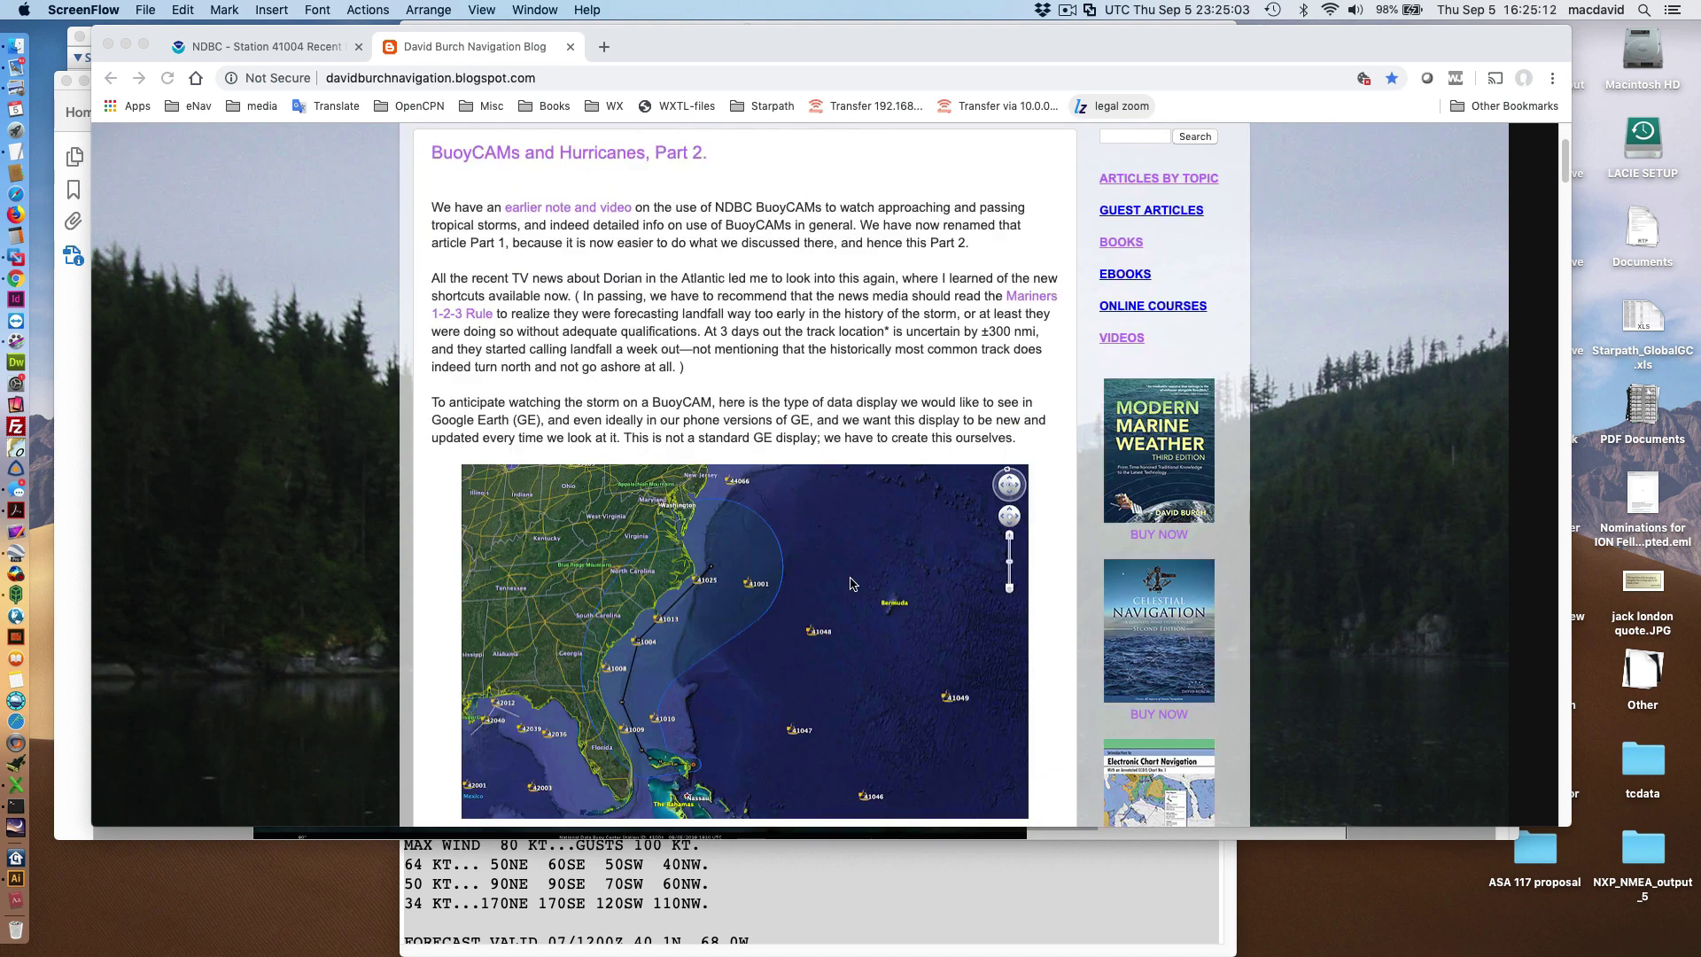
{"action": "scroll", "coordinate": [850, 583], "scroll_direction": "down", "scroll_amount": 1}
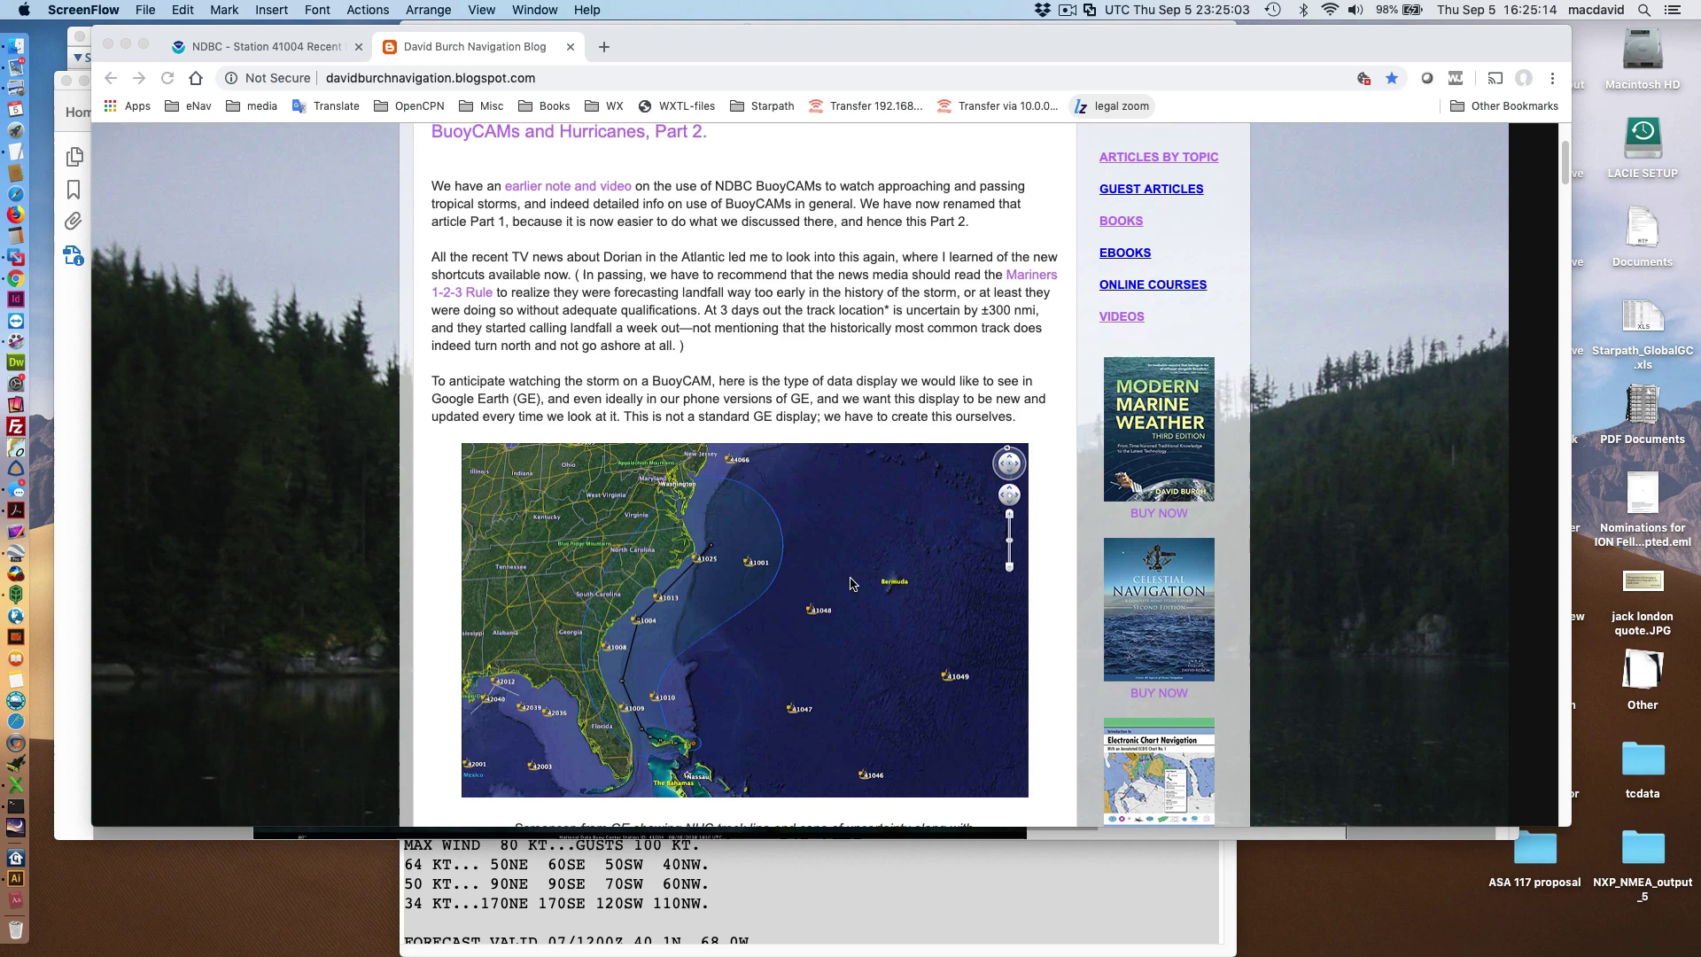
{"action": "scroll", "coordinate": [850, 583], "scroll_direction": "down", "scroll_amount": 2}
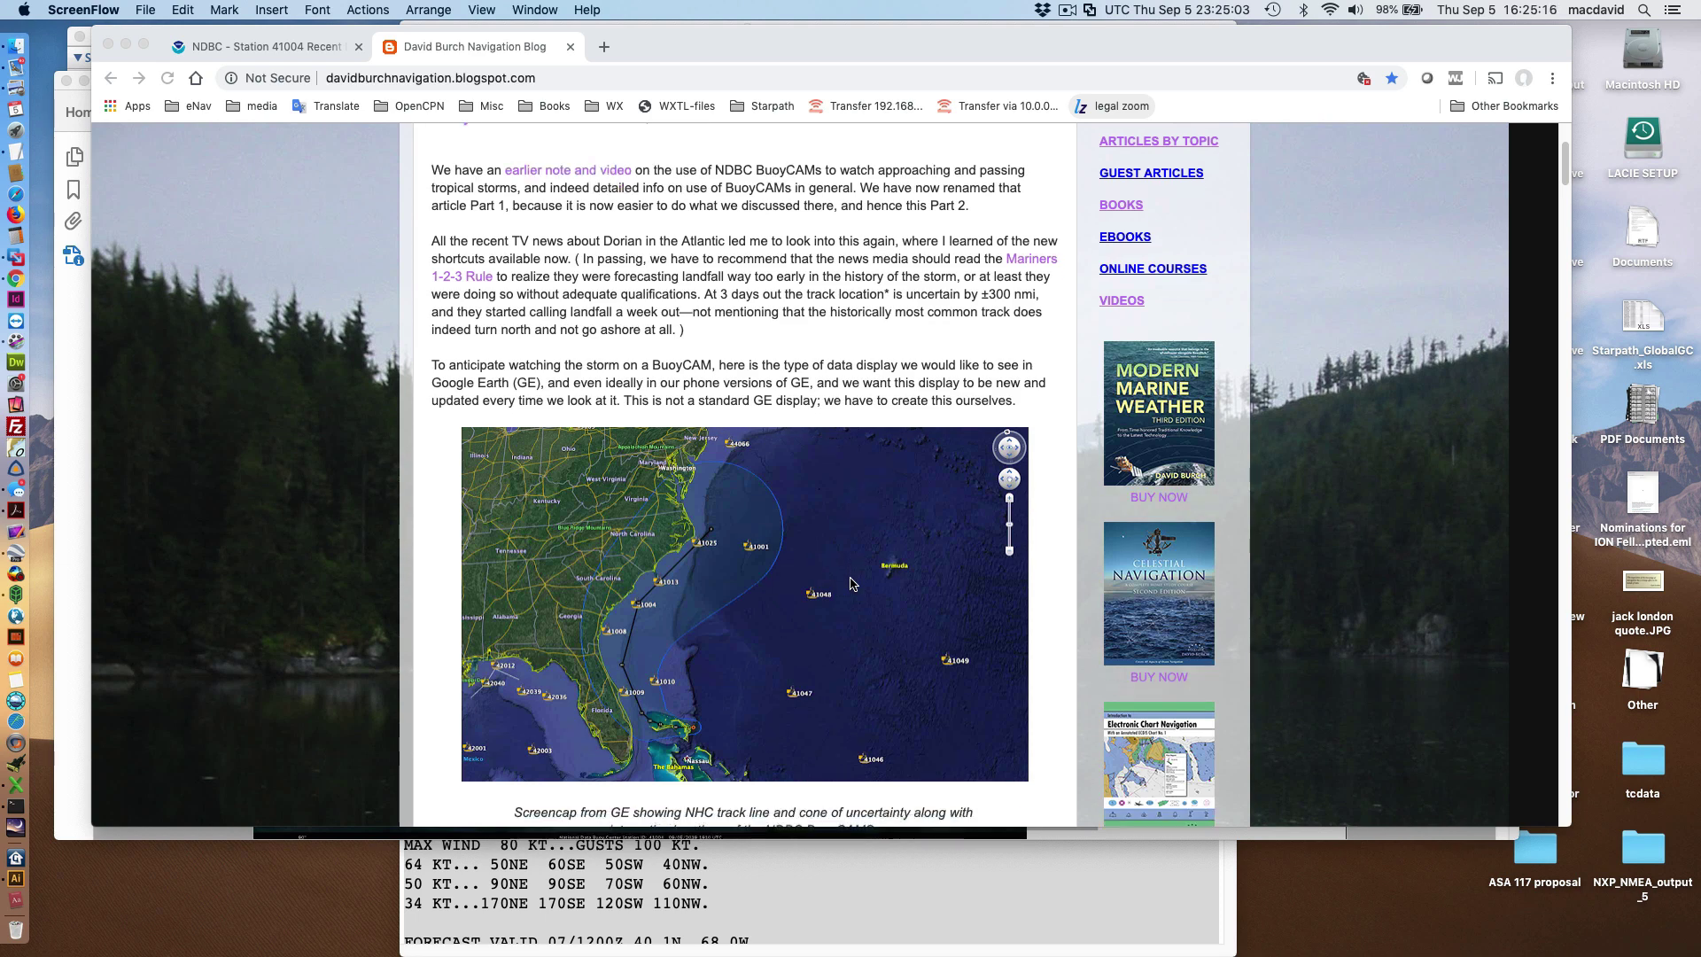
{"action": "scroll", "coordinate": [850, 583], "scroll_direction": "up", "scroll_amount": 5}
{"action": "scroll", "coordinate": [851, 582], "scroll_direction": "up", "scroll_amount": 1}
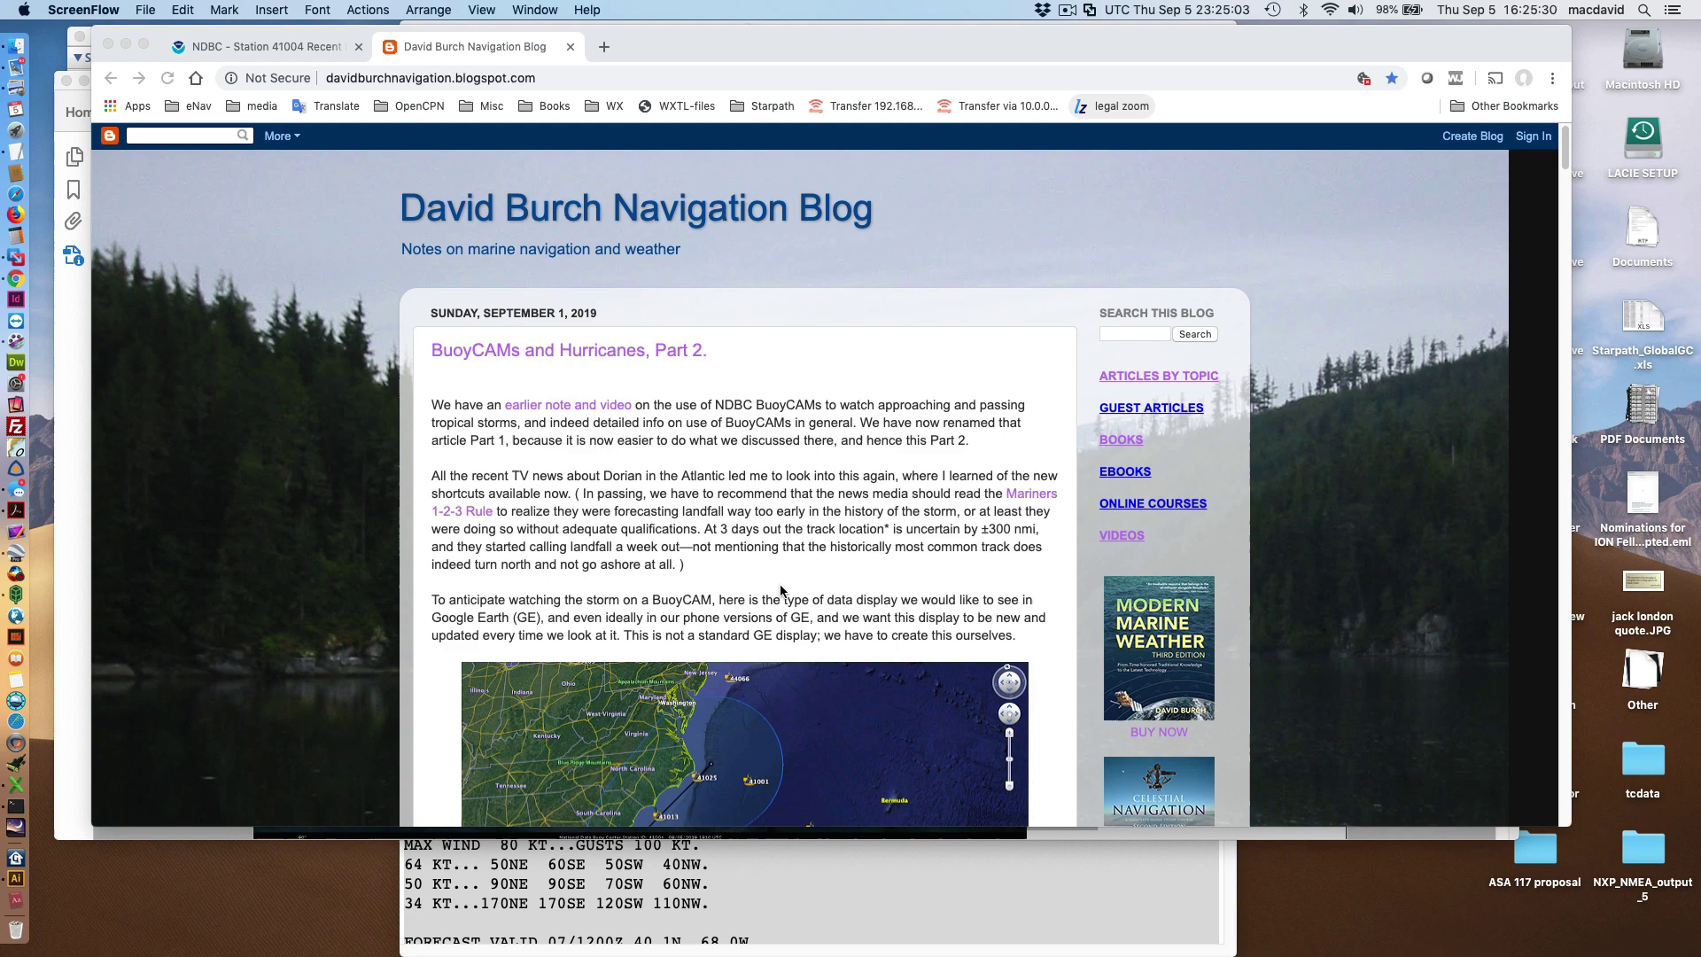
{"action": "scroll", "coordinate": [804, 643], "scroll_direction": "down", "scroll_amount": 5}
{"action": "scroll", "coordinate": [805, 642], "scroll_direction": "down", "scroll_amount": 7}
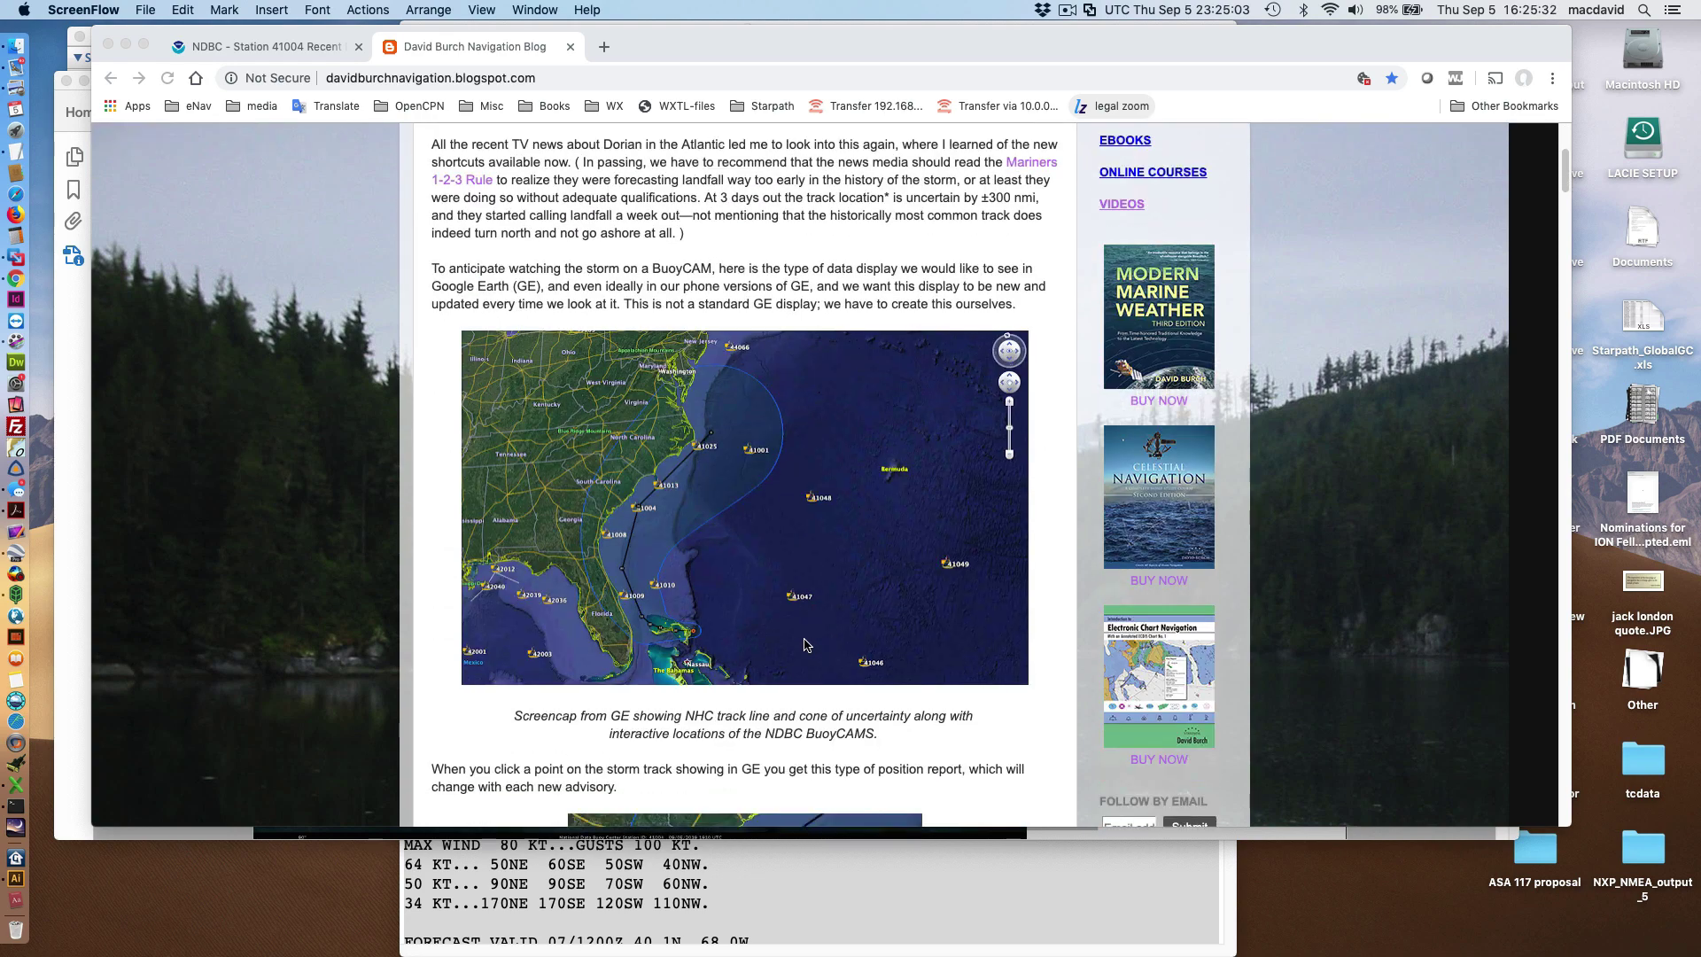
{"action": "scroll", "coordinate": [806, 443], "scroll_direction": "up", "scroll_amount": 1}
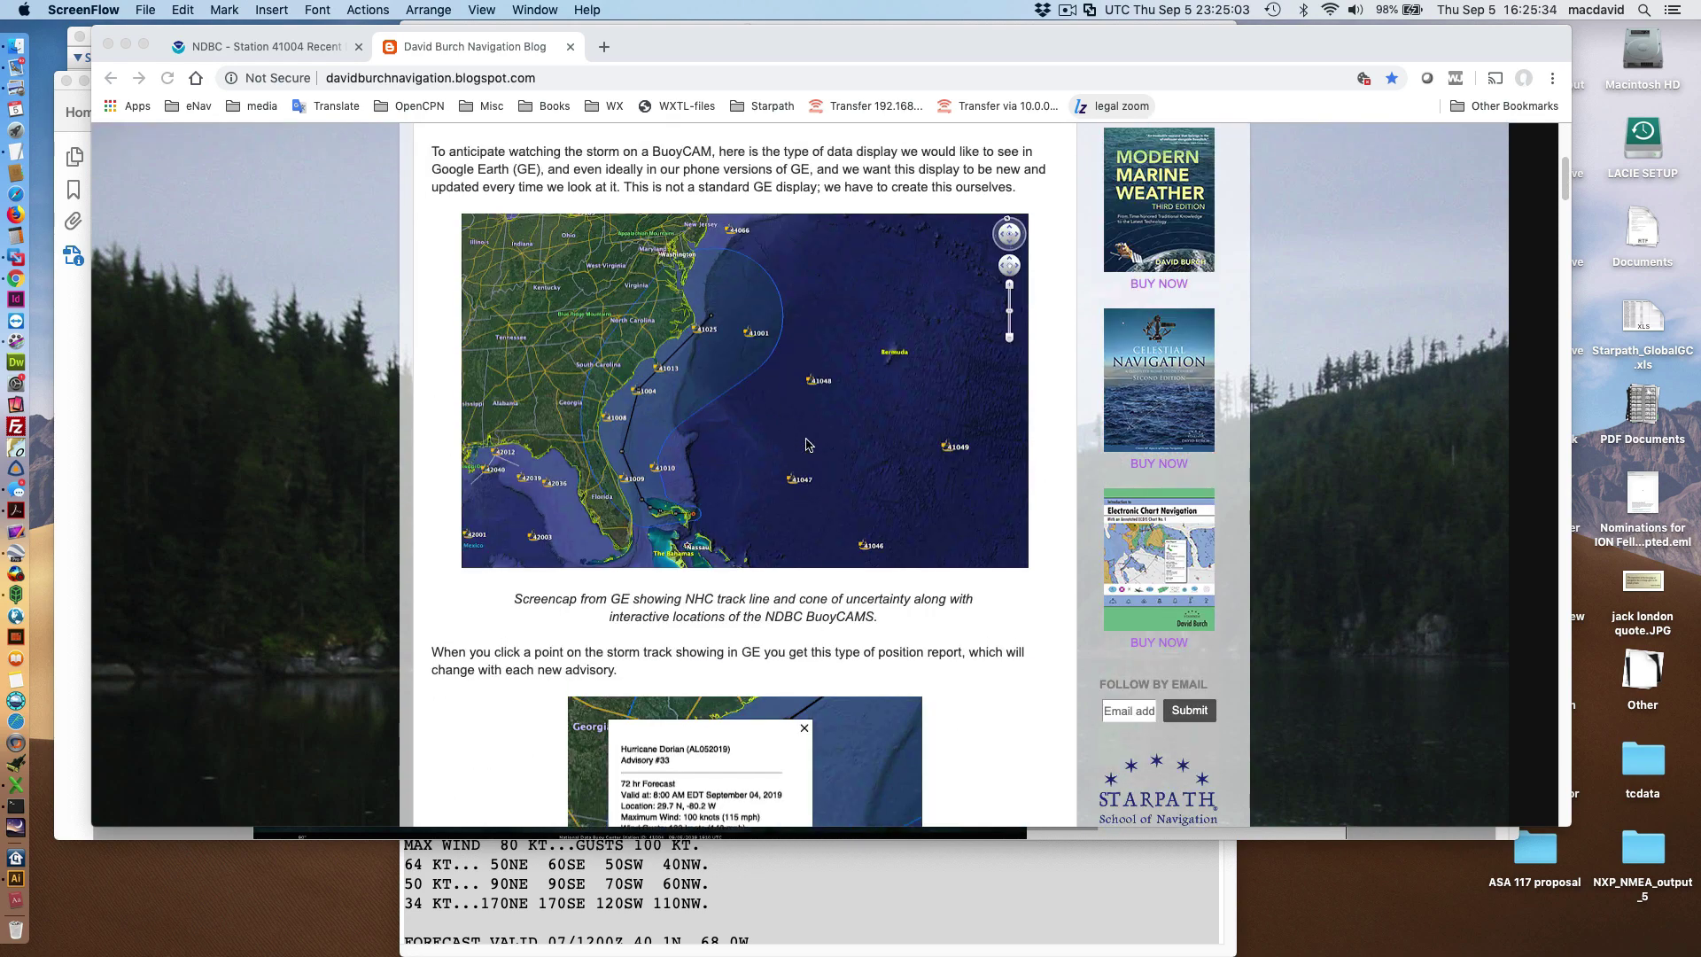
{"action": "left_click", "coordinate": [807, 443]}
Enlarge the Google Earth map, look at the next image, then return to image 1 of 10
{"action": "left_click", "coordinate": [785, 406]}
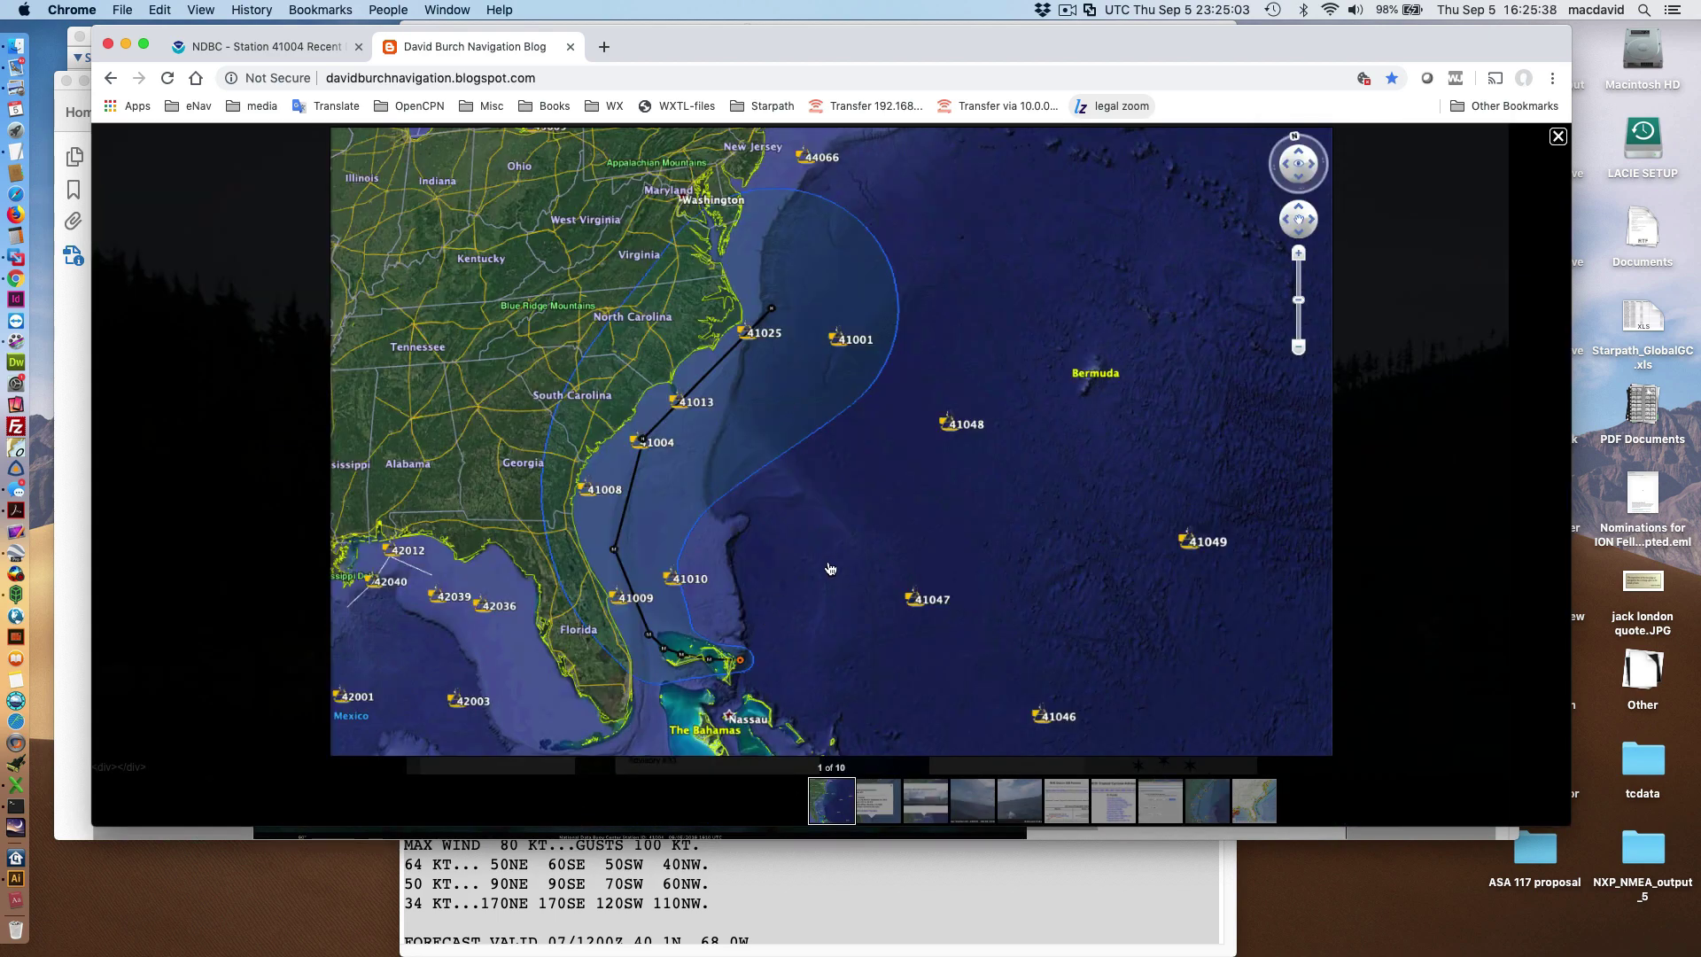
{"action": "left_click", "coordinate": [830, 569]}
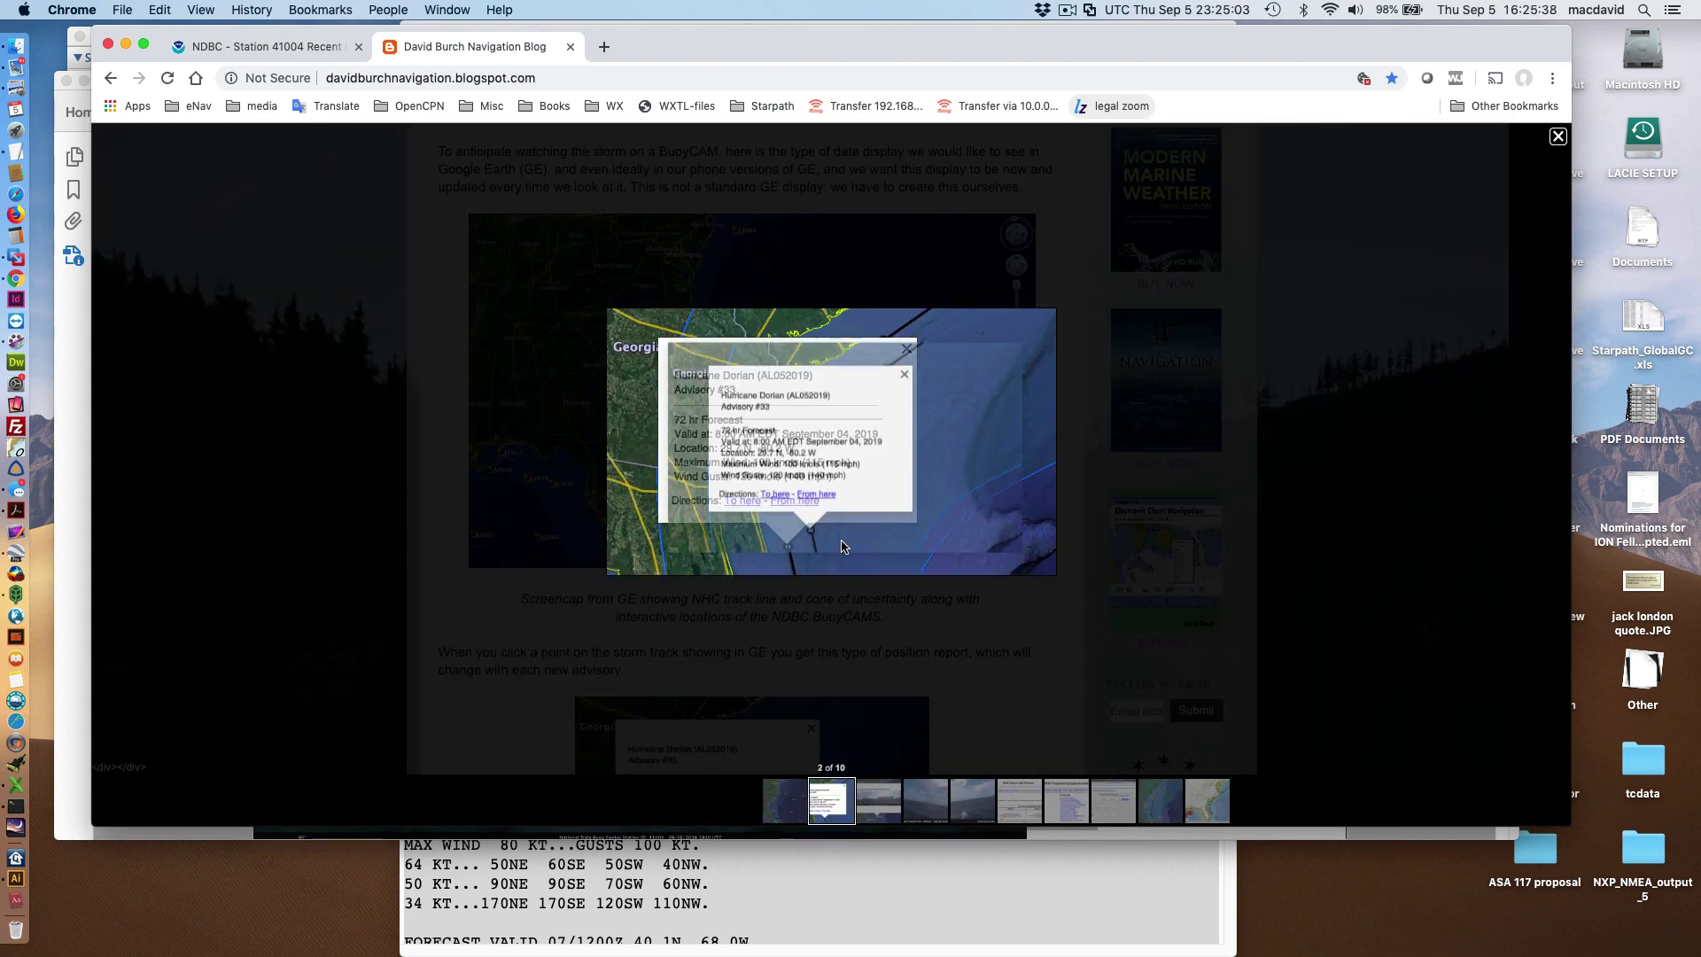
{"action": "key", "text": "Left"}
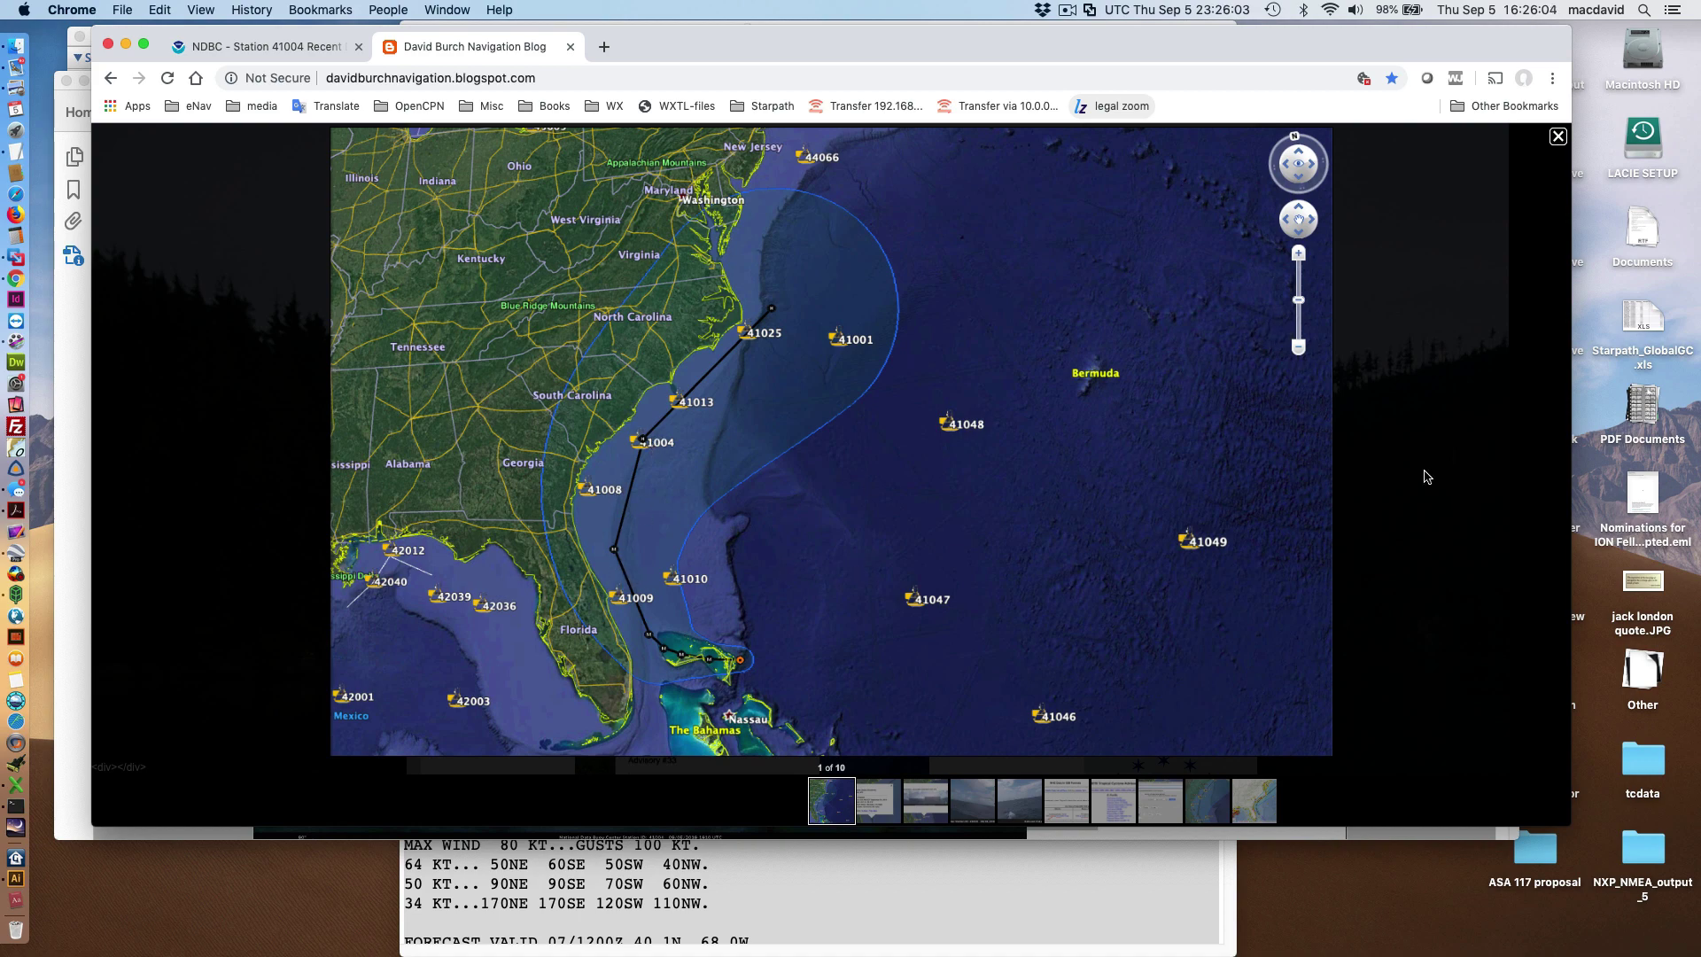
Close the image viewer and scroll to the BuoyCAM panoramas and Part 1 instructions
{"action": "left_click", "coordinate": [1559, 138]}
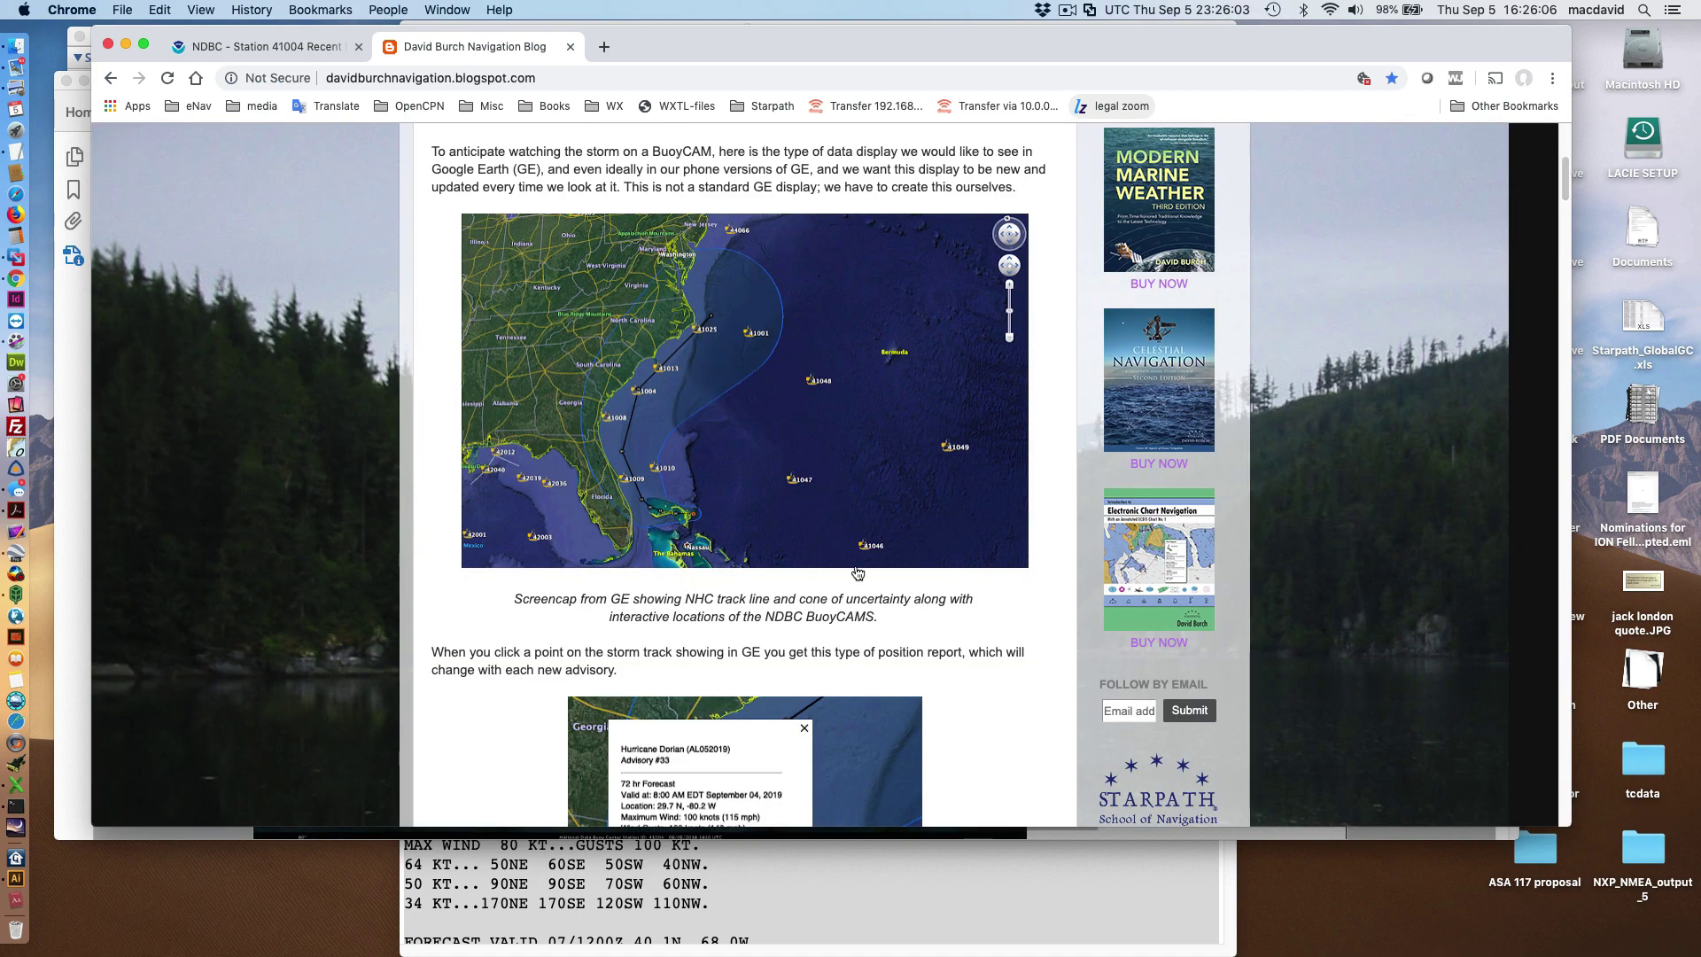
{"action": "scroll", "coordinate": [893, 567], "scroll_direction": "down", "scroll_amount": 10}
{"action": "scroll", "coordinate": [895, 572], "scroll_direction": "down", "scroll_amount": 6}
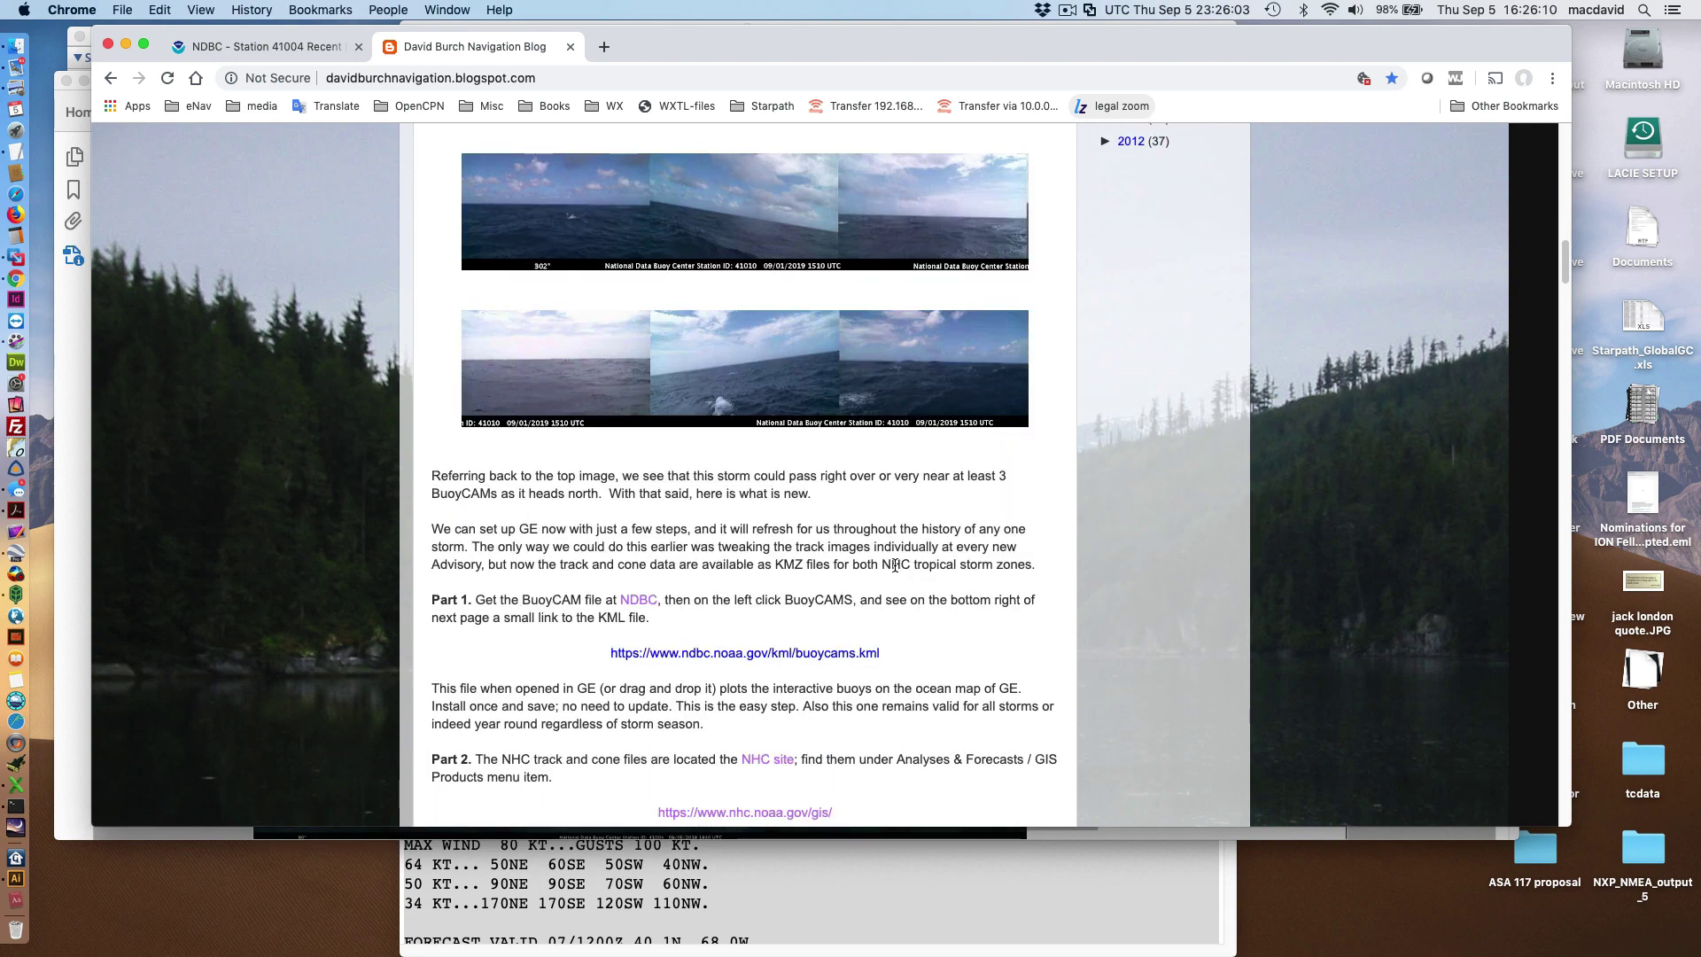
{"action": "scroll", "coordinate": [895, 567], "scroll_direction": "up", "scroll_amount": 2}
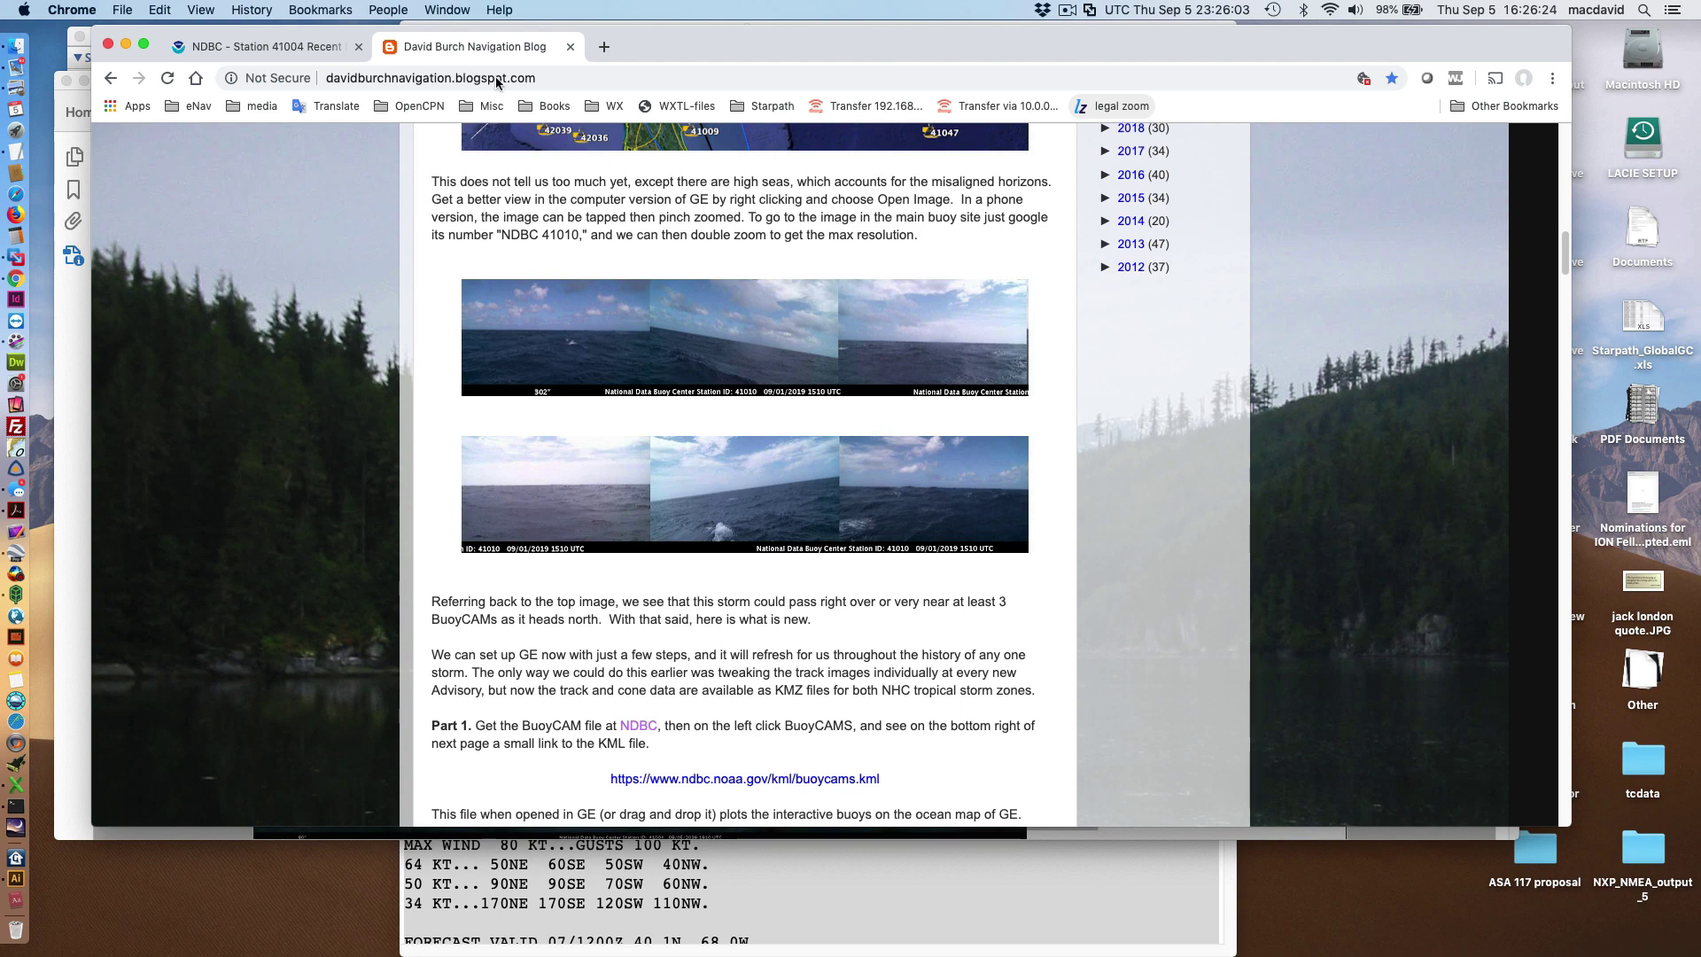
Move the Chrome and Dorian Eye PDF windows aside and zoom out the Google Earth map
{"action": "left_click_drag", "start_coordinate": [670, 40], "coordinate": [1700, 939]}
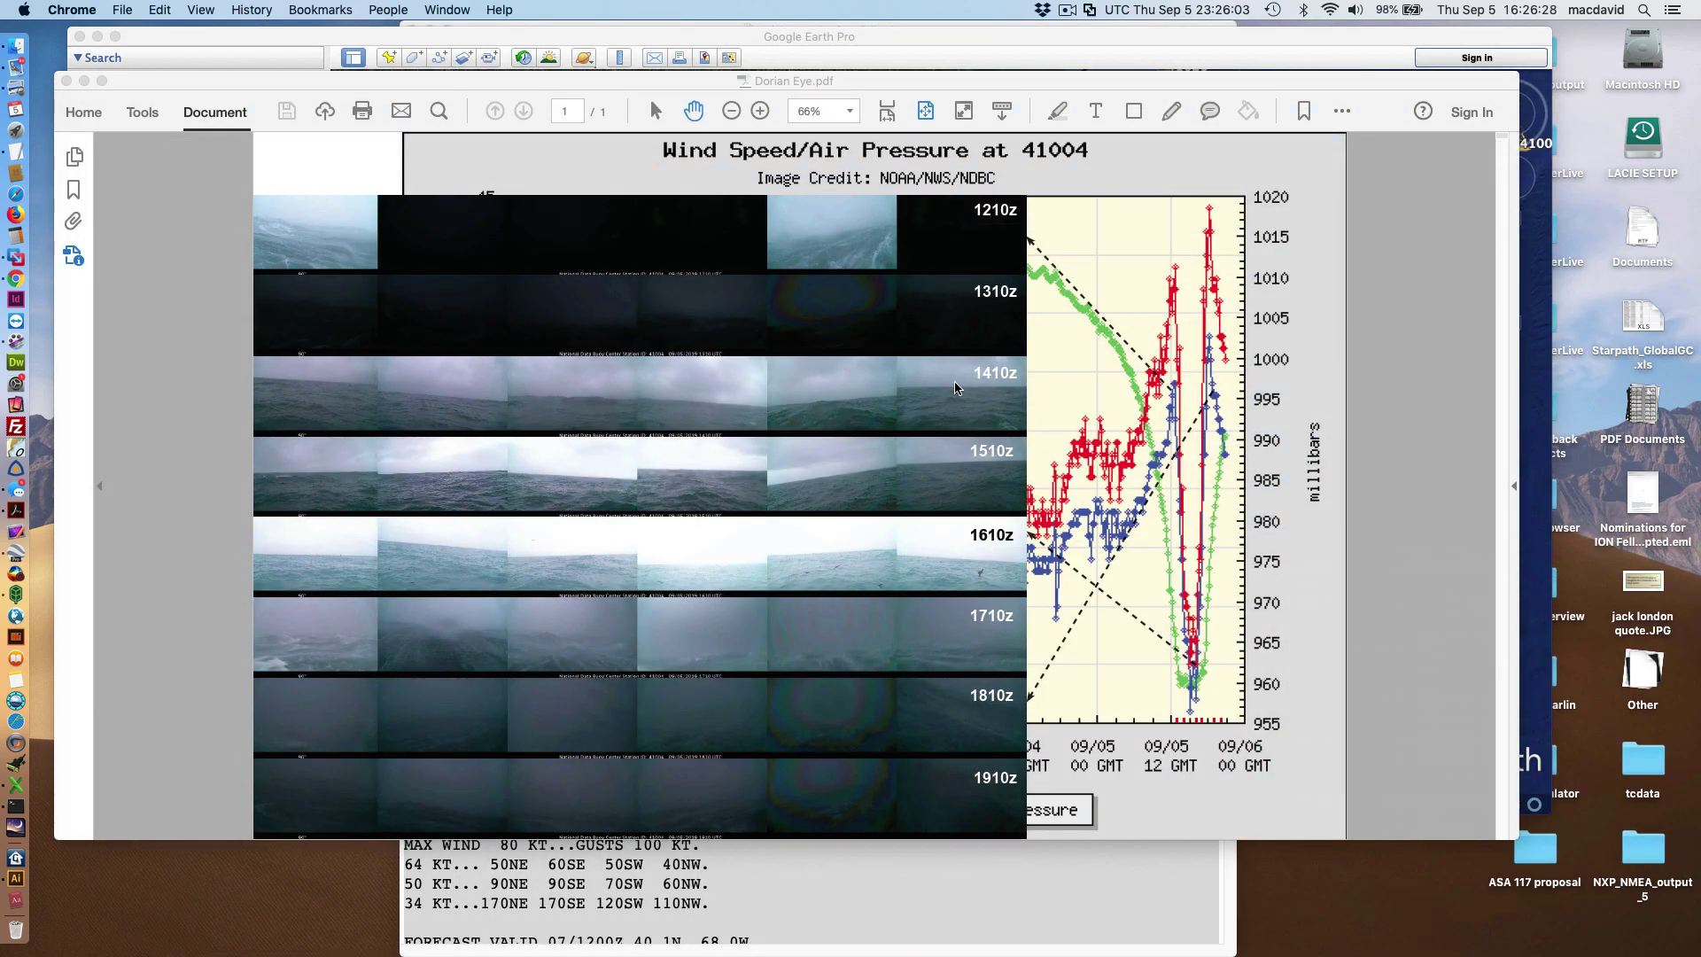
{"action": "left_click_drag", "start_coordinate": [310, 99], "coordinate": [1700, 939]}
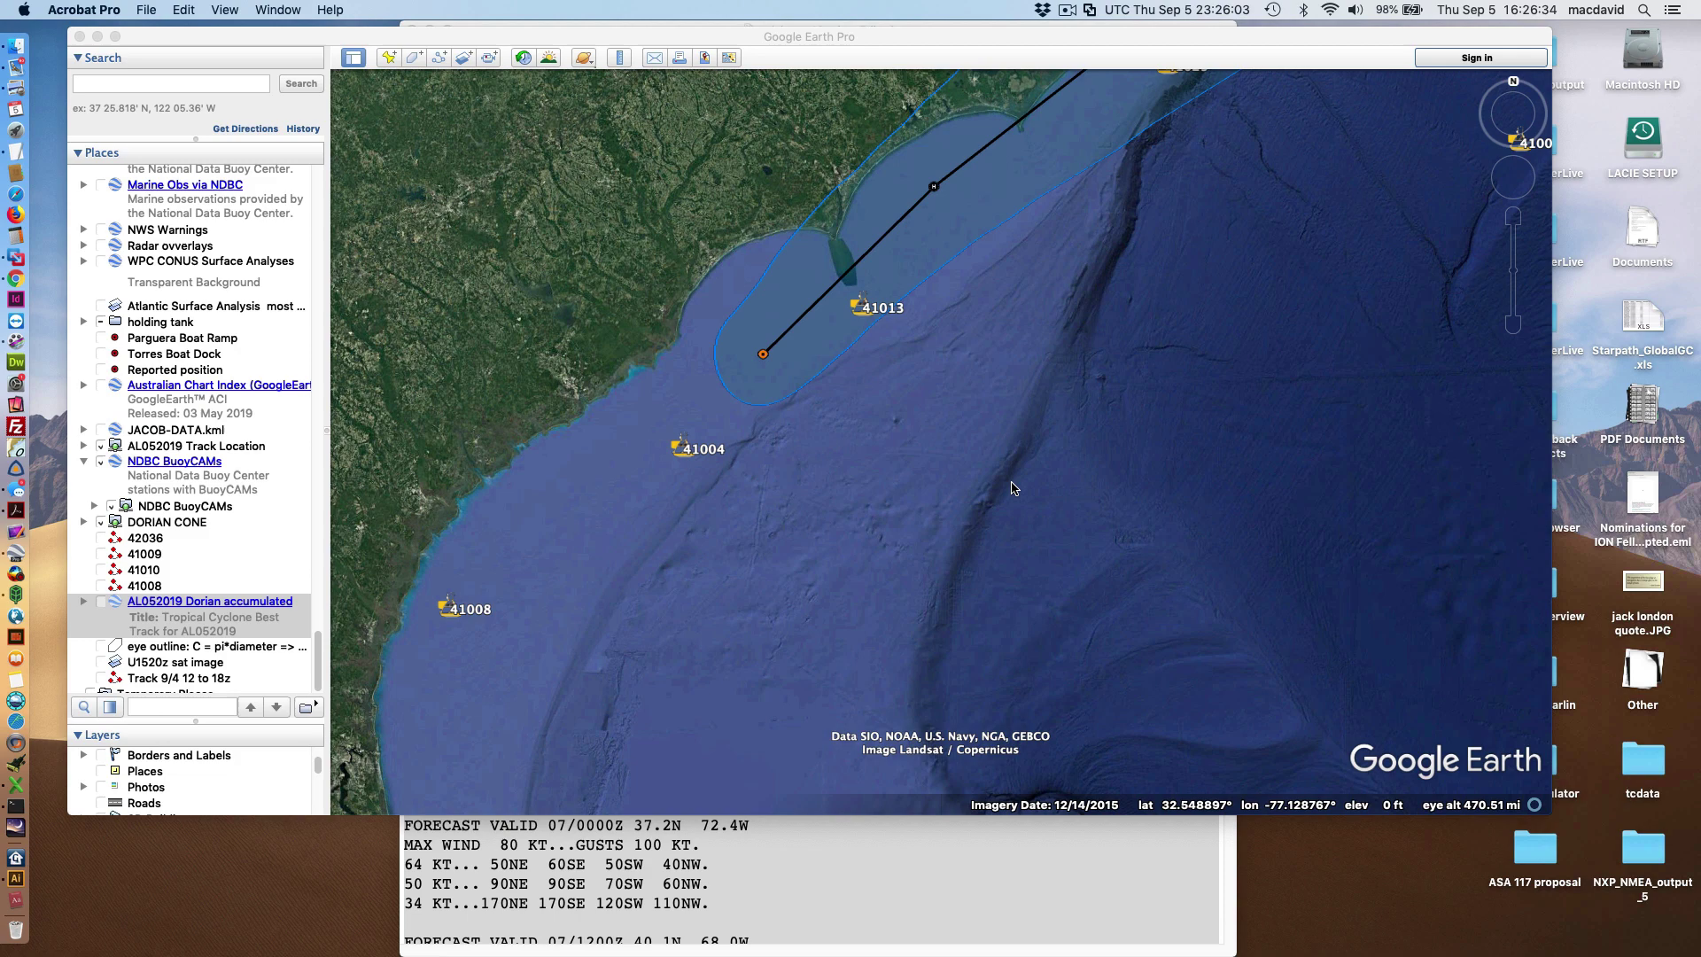
{"action": "left_click_drag", "start_coordinate": [1016, 489], "coordinate": [1005, 502]}
{"action": "scroll", "coordinate": [1004, 502], "scroll_direction": "down", "scroll_amount": 3}
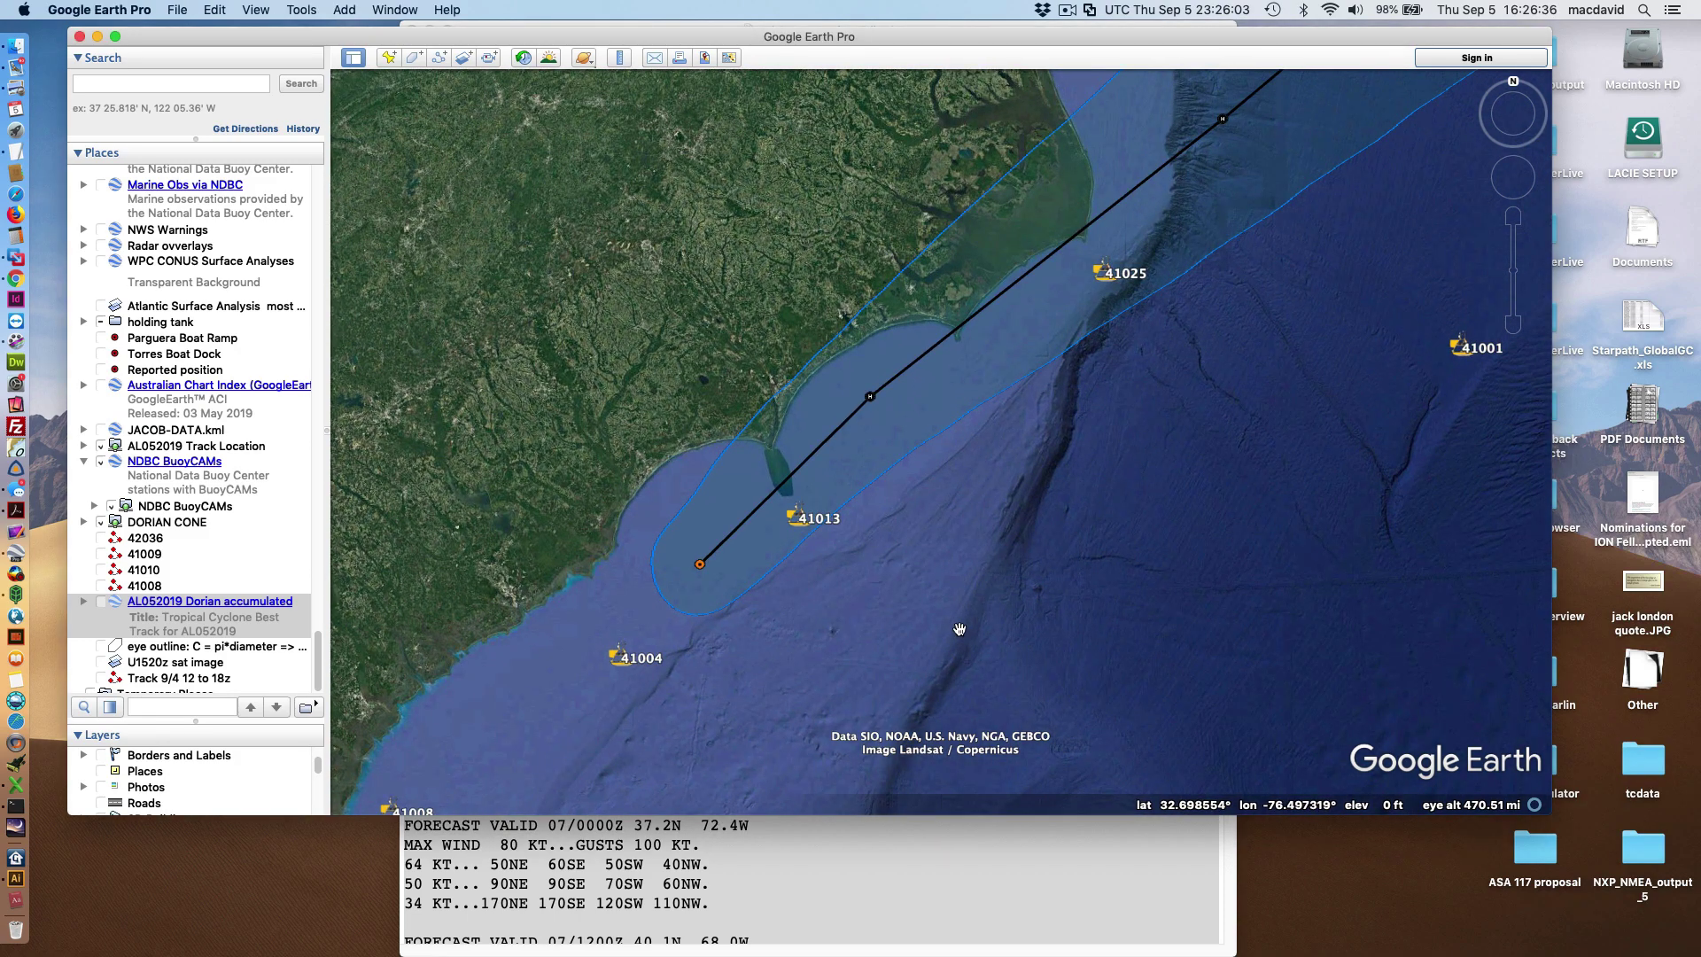
{"action": "scroll", "coordinate": [957, 615], "scroll_direction": "down", "scroll_amount": 3}
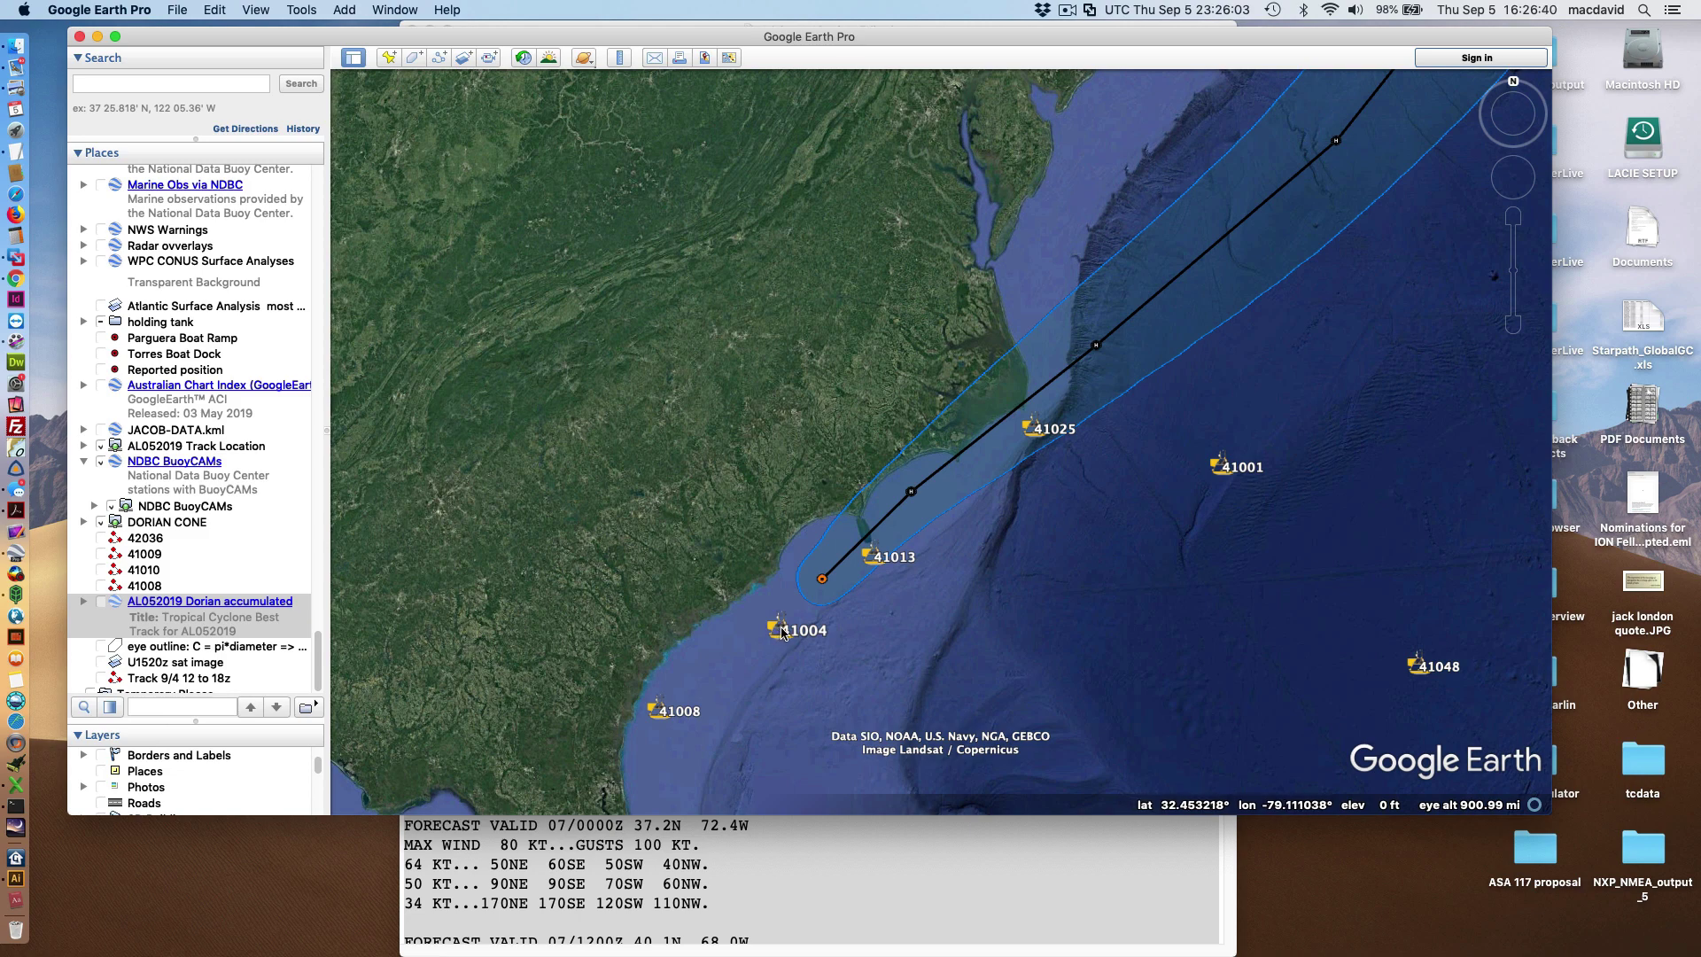
View buoy 41004's BuoyCAM balloon, close it, and pan south toward Florida
{"action": "left_click", "coordinate": [781, 632]}
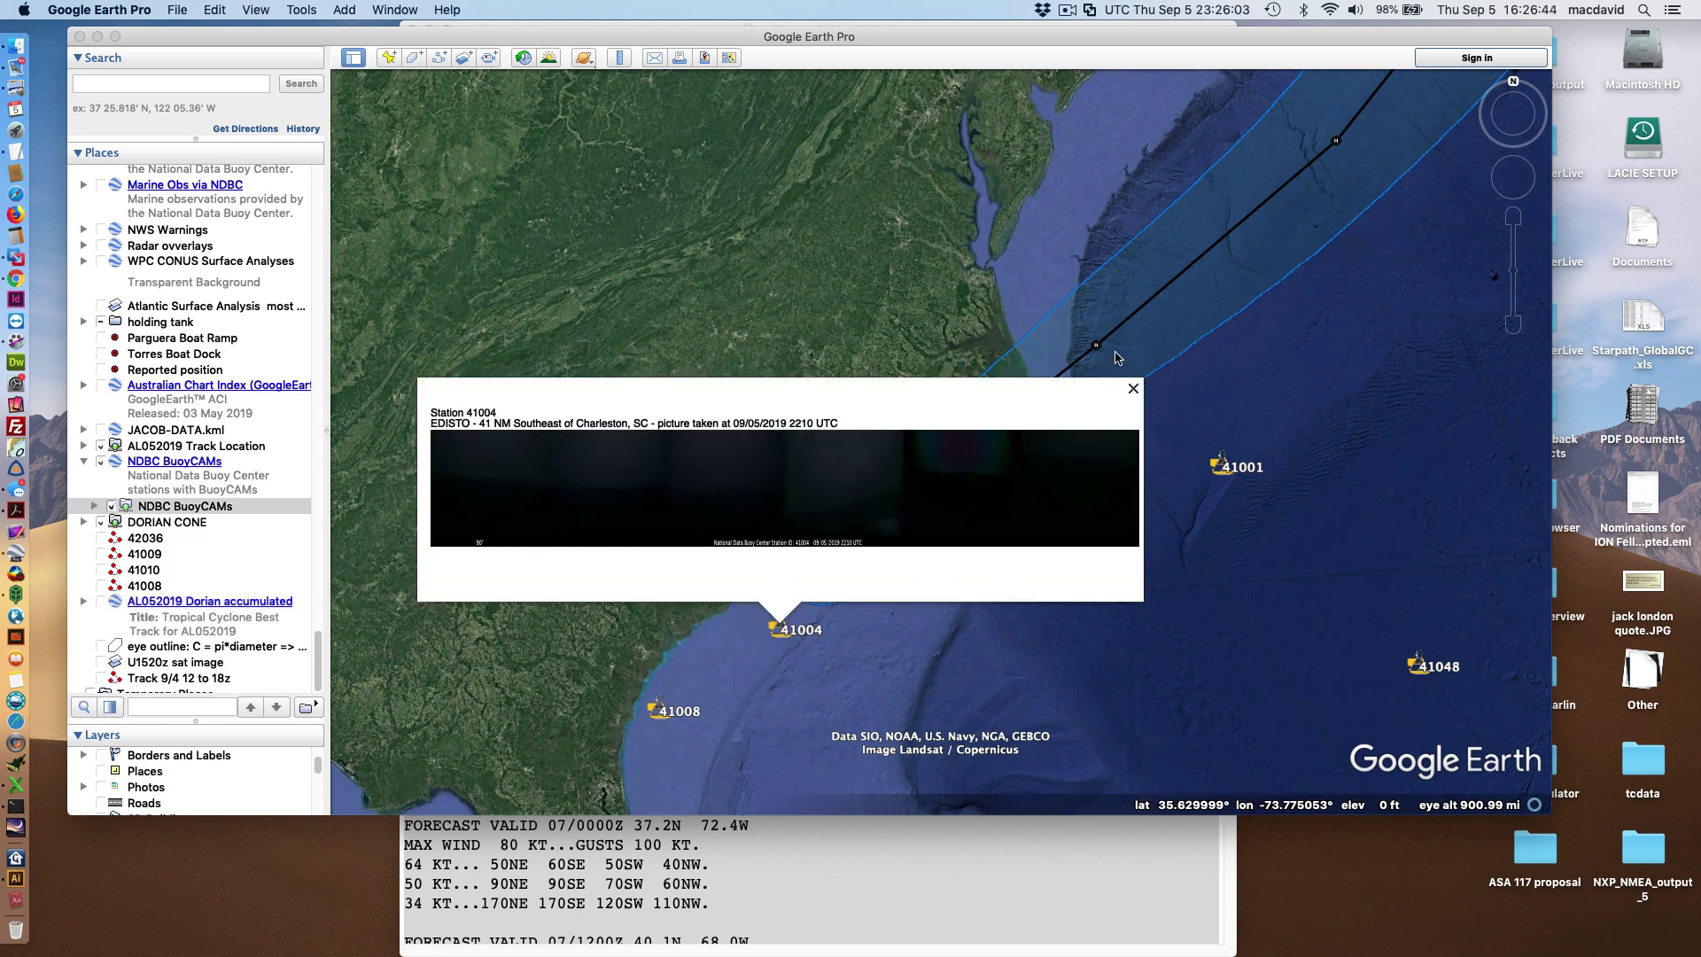
{"action": "left_click", "coordinate": [1134, 387]}
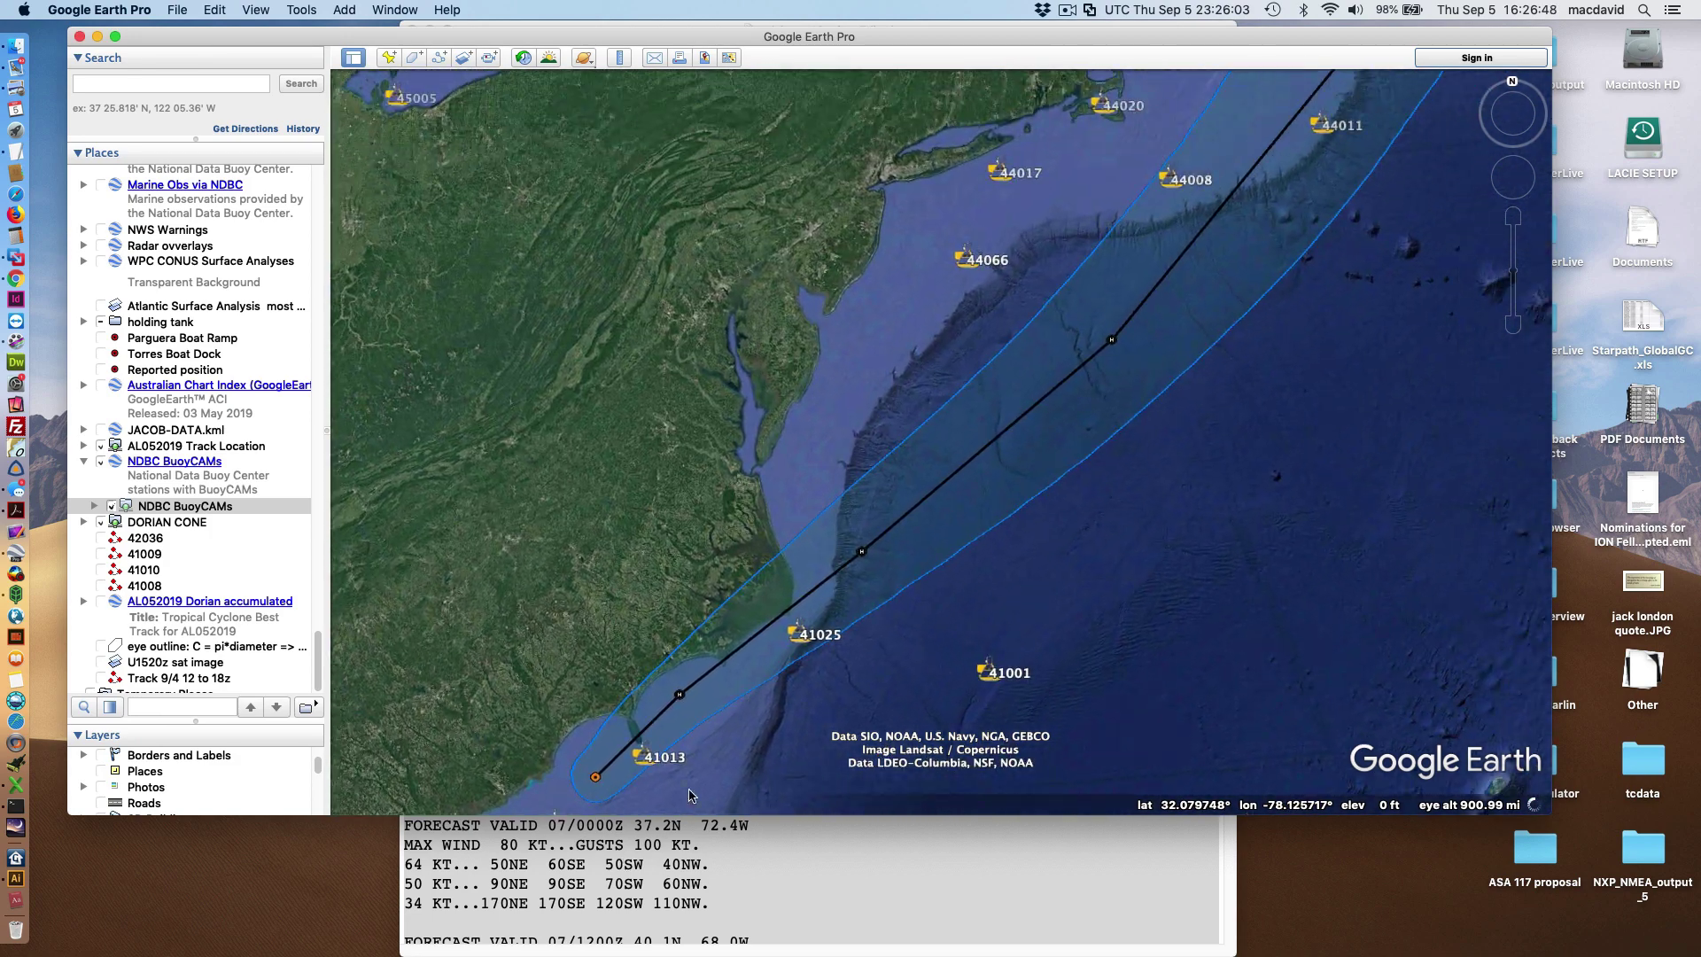
{"action": "left_click_drag", "start_coordinate": [993, 597], "coordinate": [998, 483]}
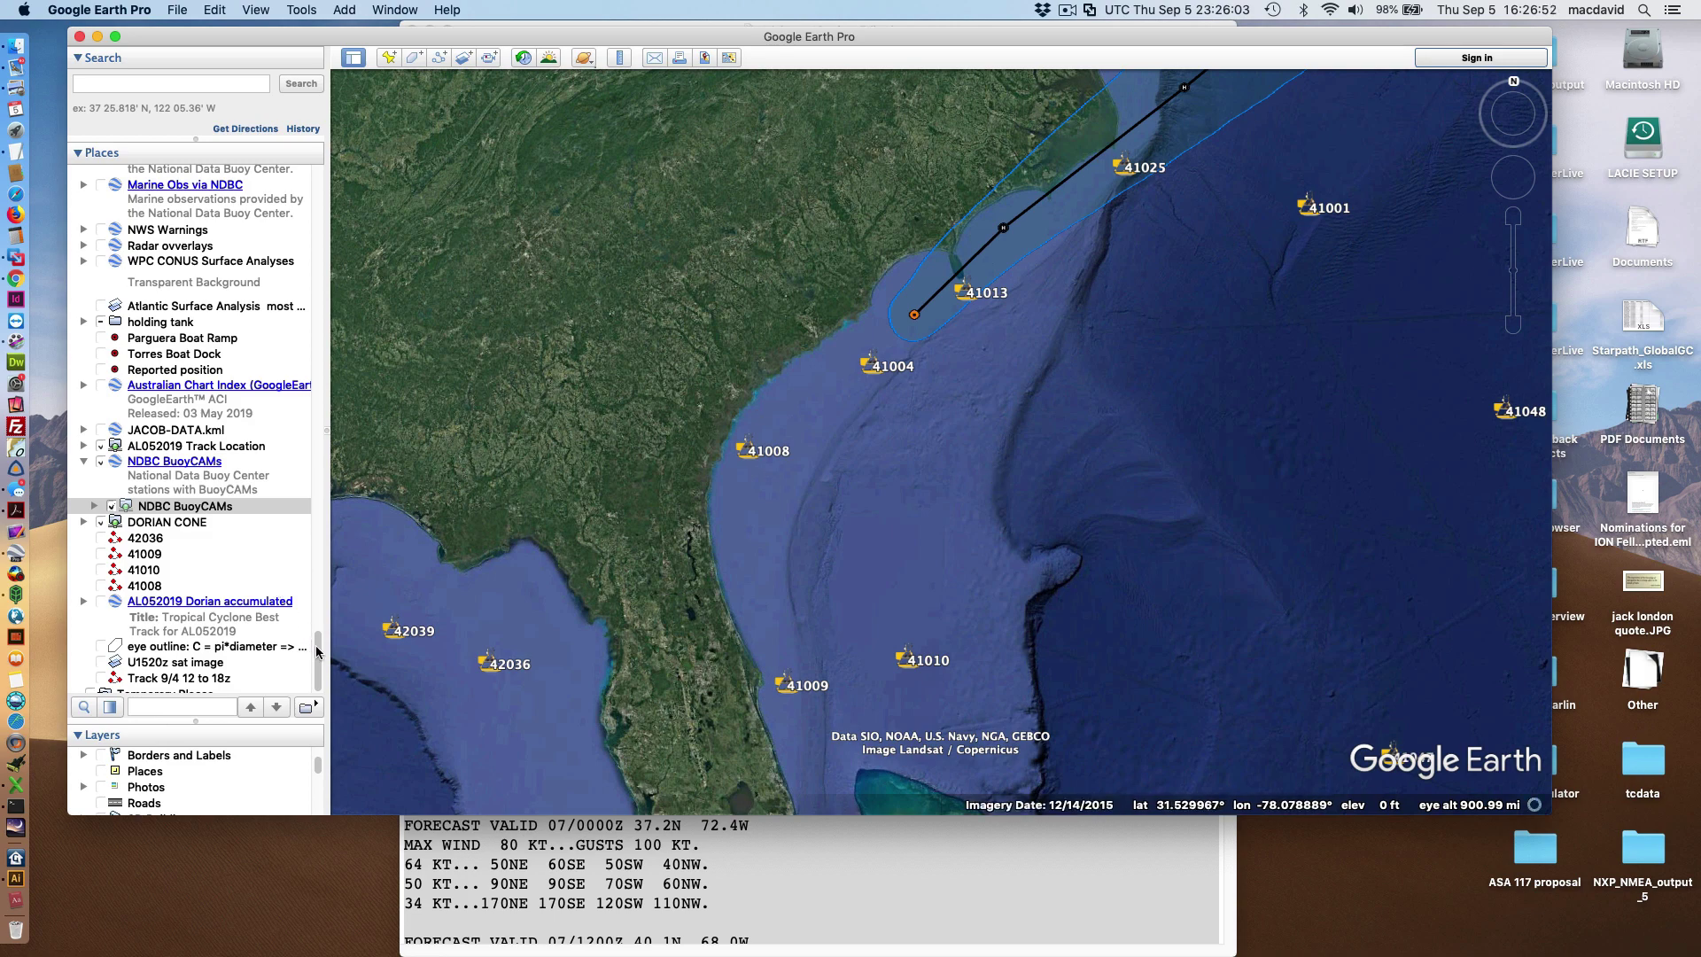
{"action": "left_click_drag", "start_coordinate": [317, 654], "coordinate": [318, 666]}
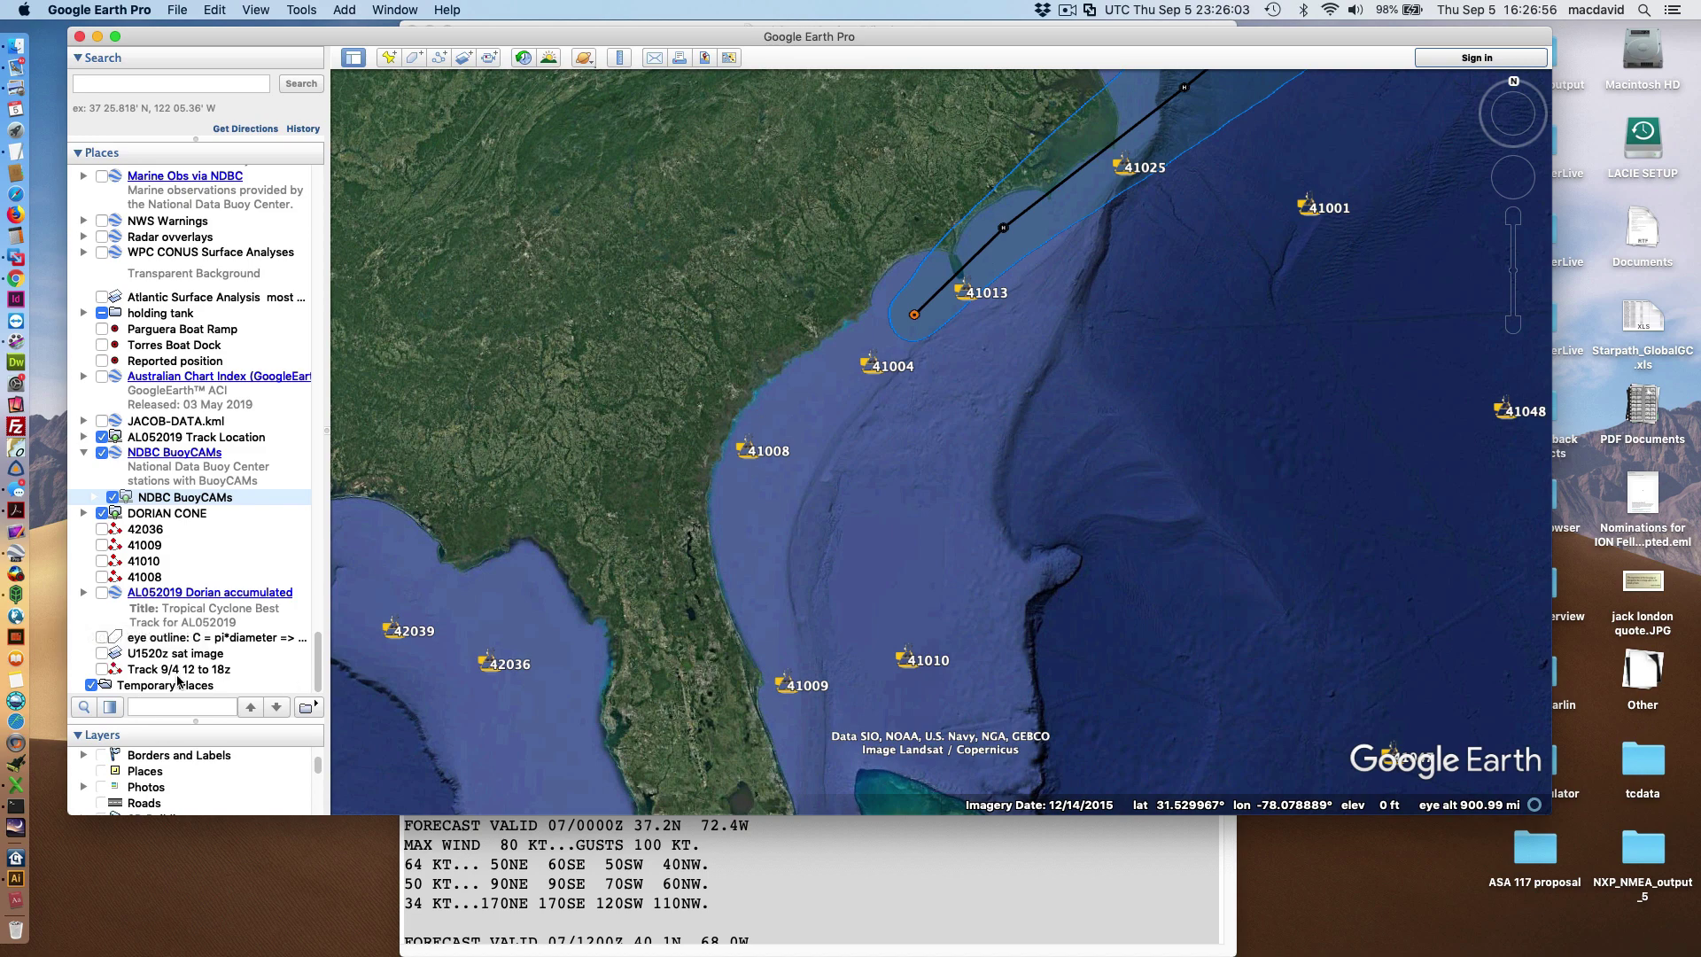
Show the AL052019 Dorian accumulated points and the Track 9/4 12 to 18z line near buoy 41004
{"action": "left_click", "coordinate": [103, 593]}
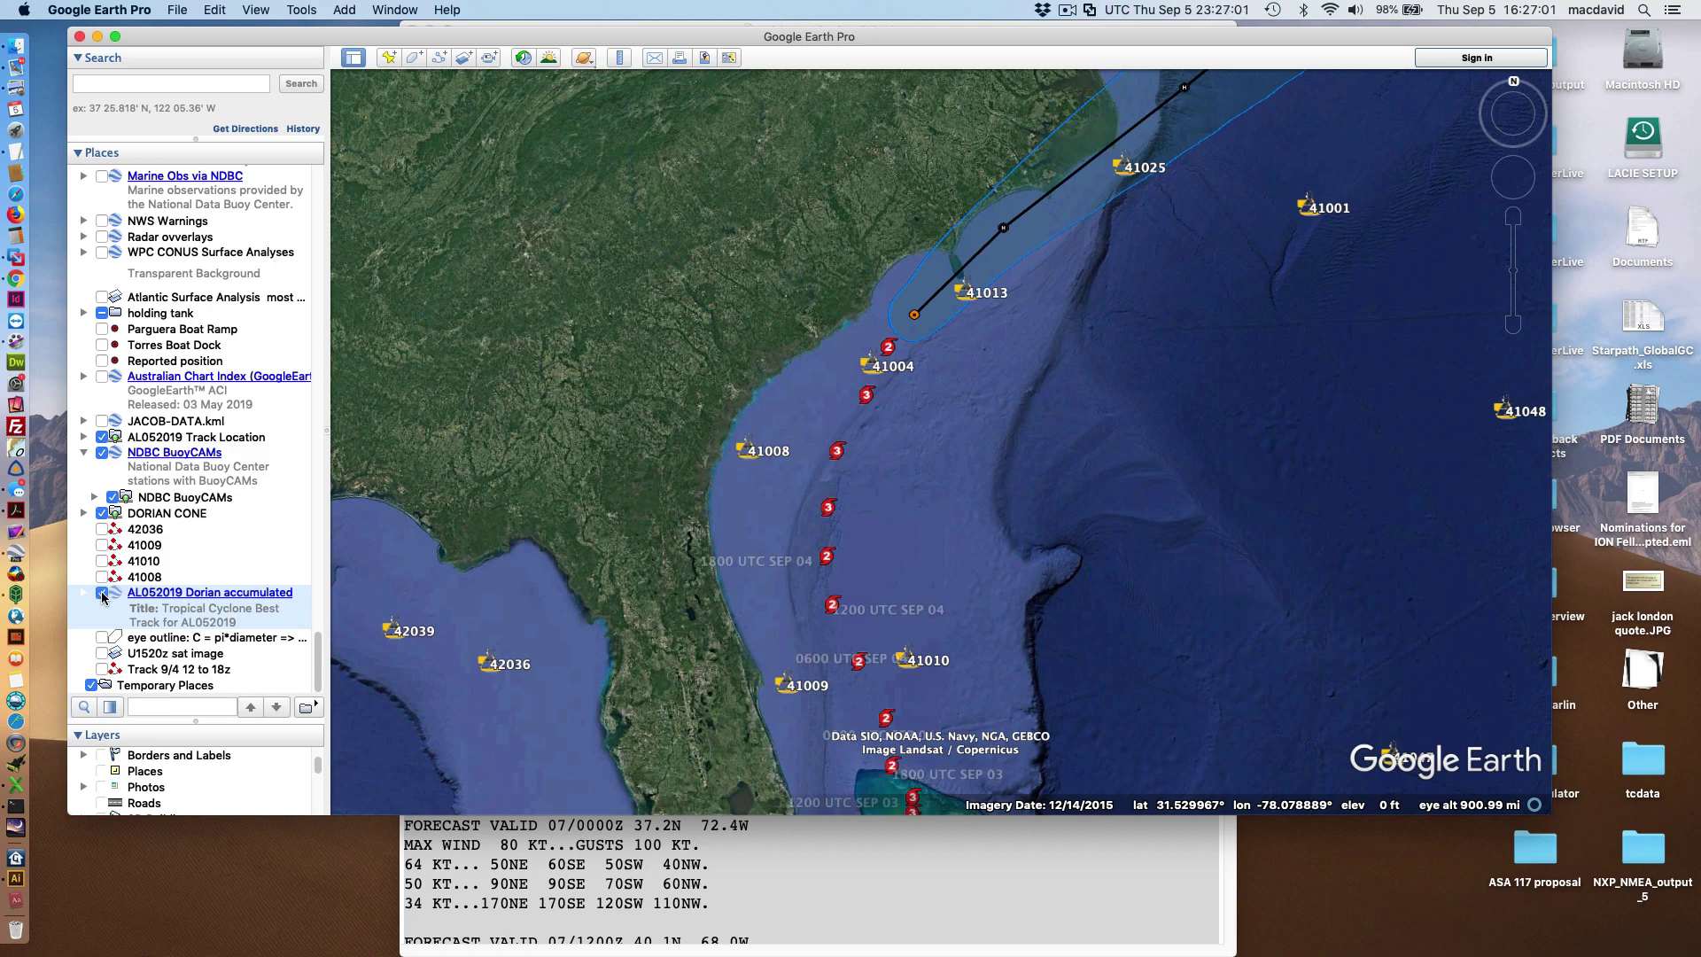
{"action": "double_click", "coordinate": [993, 551]}
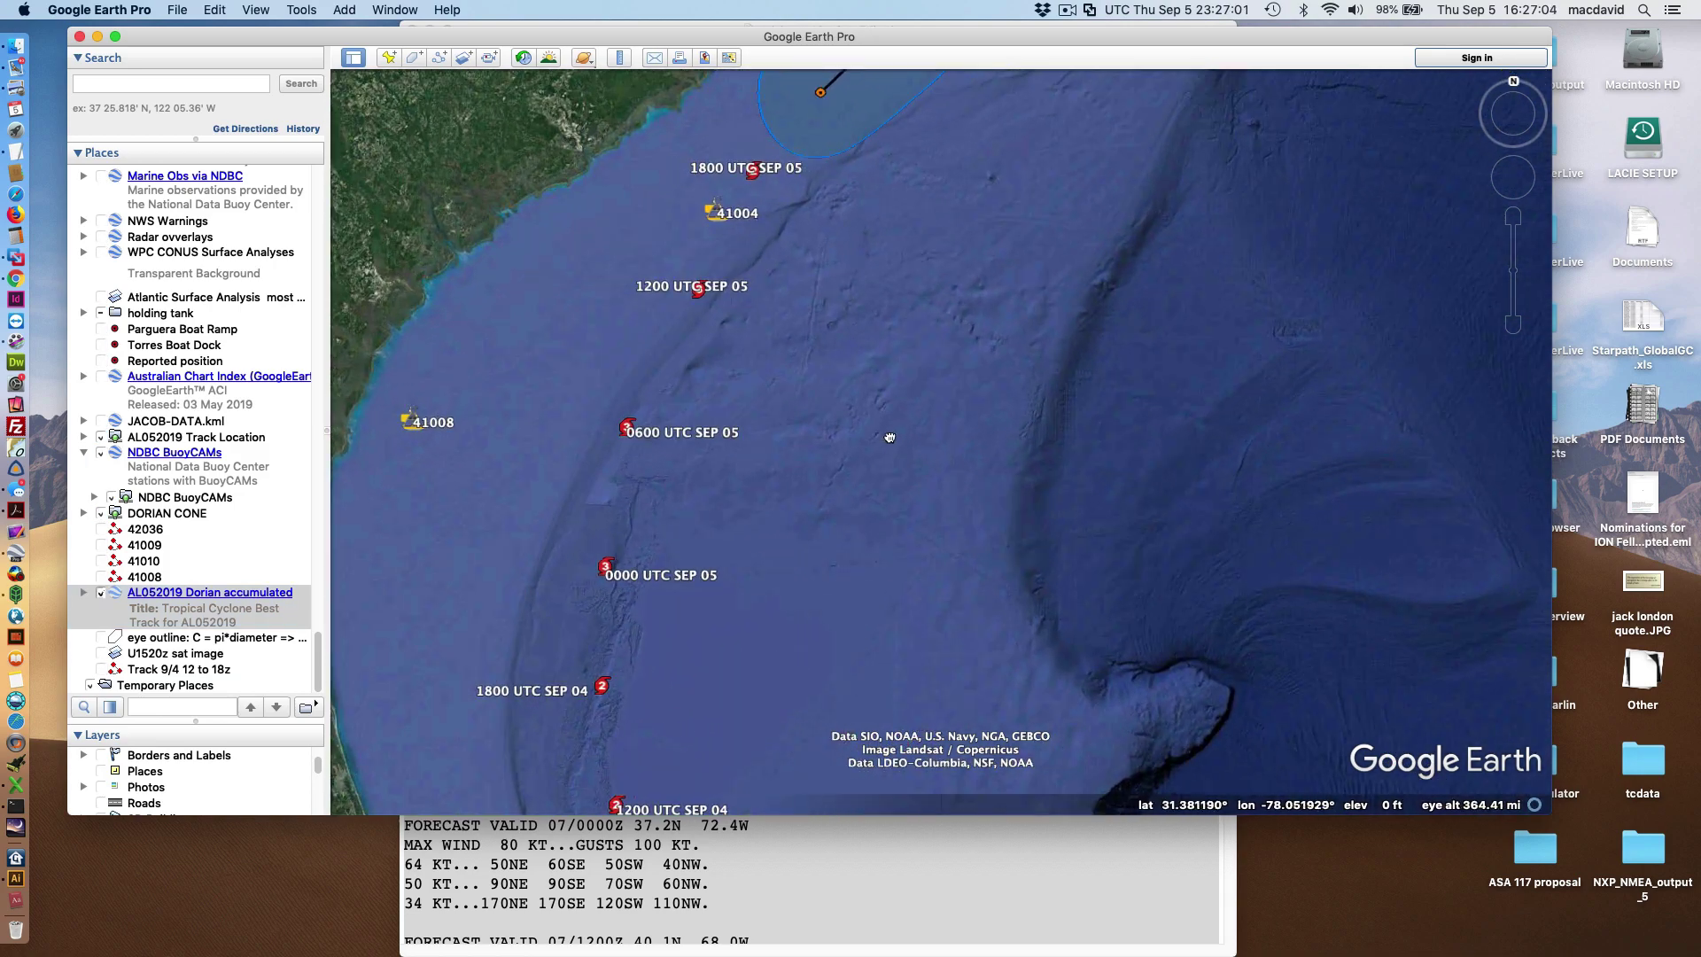
{"action": "left_click_drag", "start_coordinate": [889, 438], "coordinate": [1046, 598]}
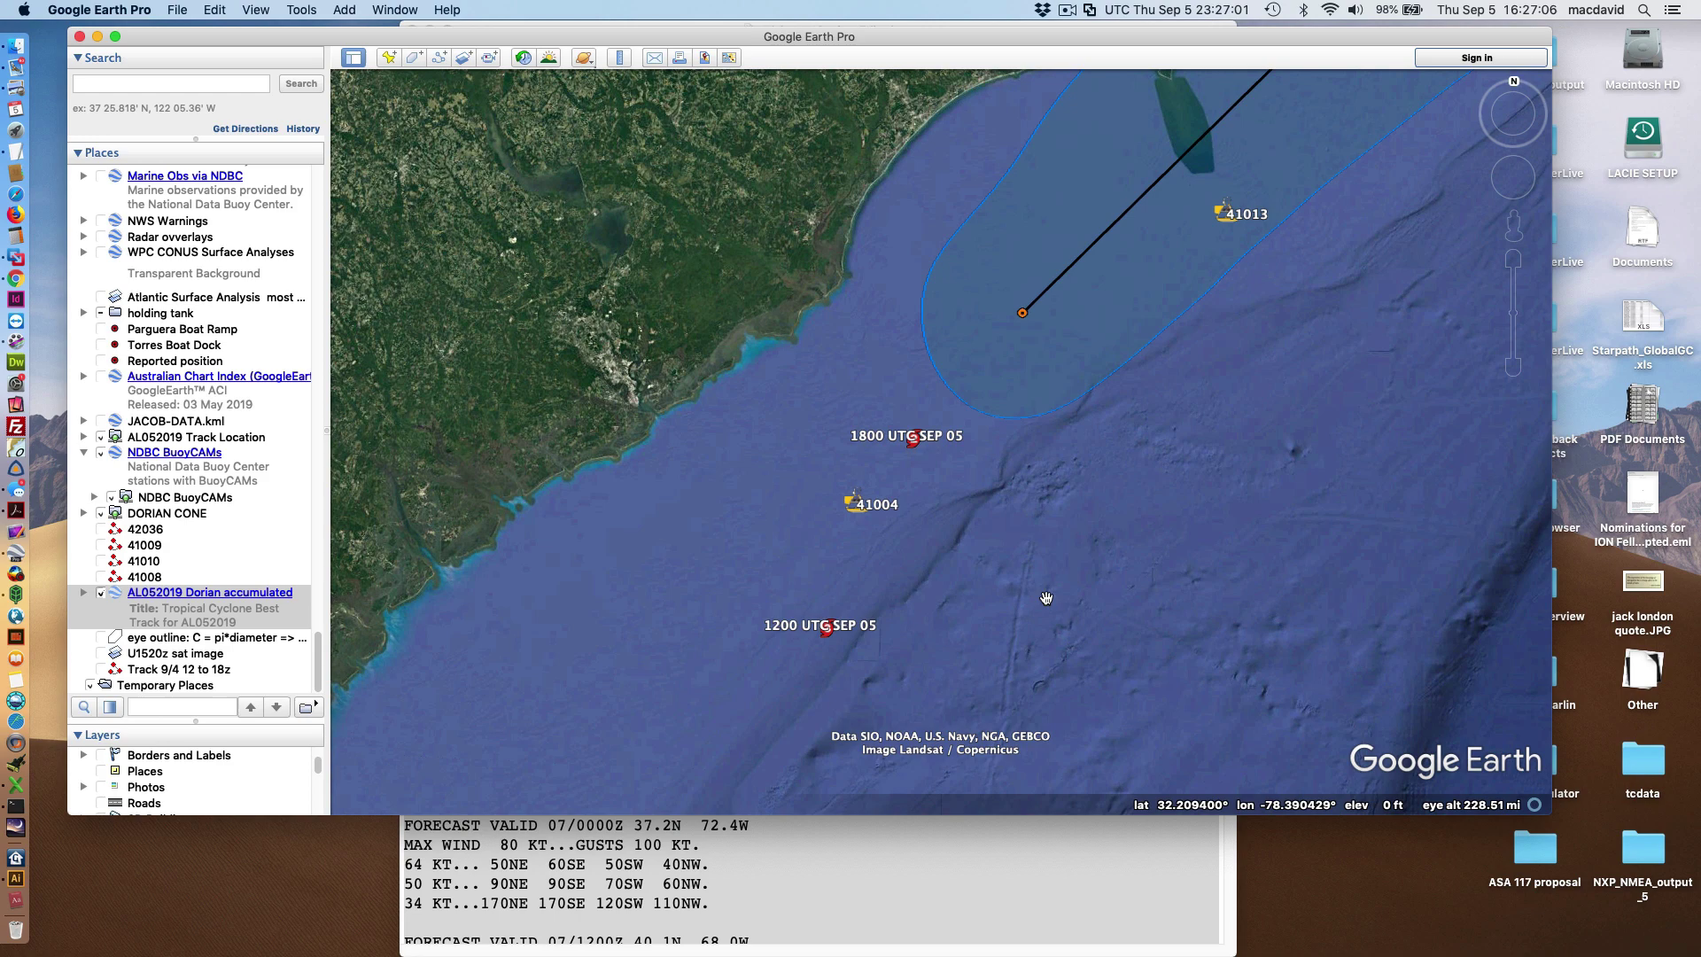
{"action": "scroll", "coordinate": [1046, 598], "scroll_direction": "up", "scroll_amount": 5}
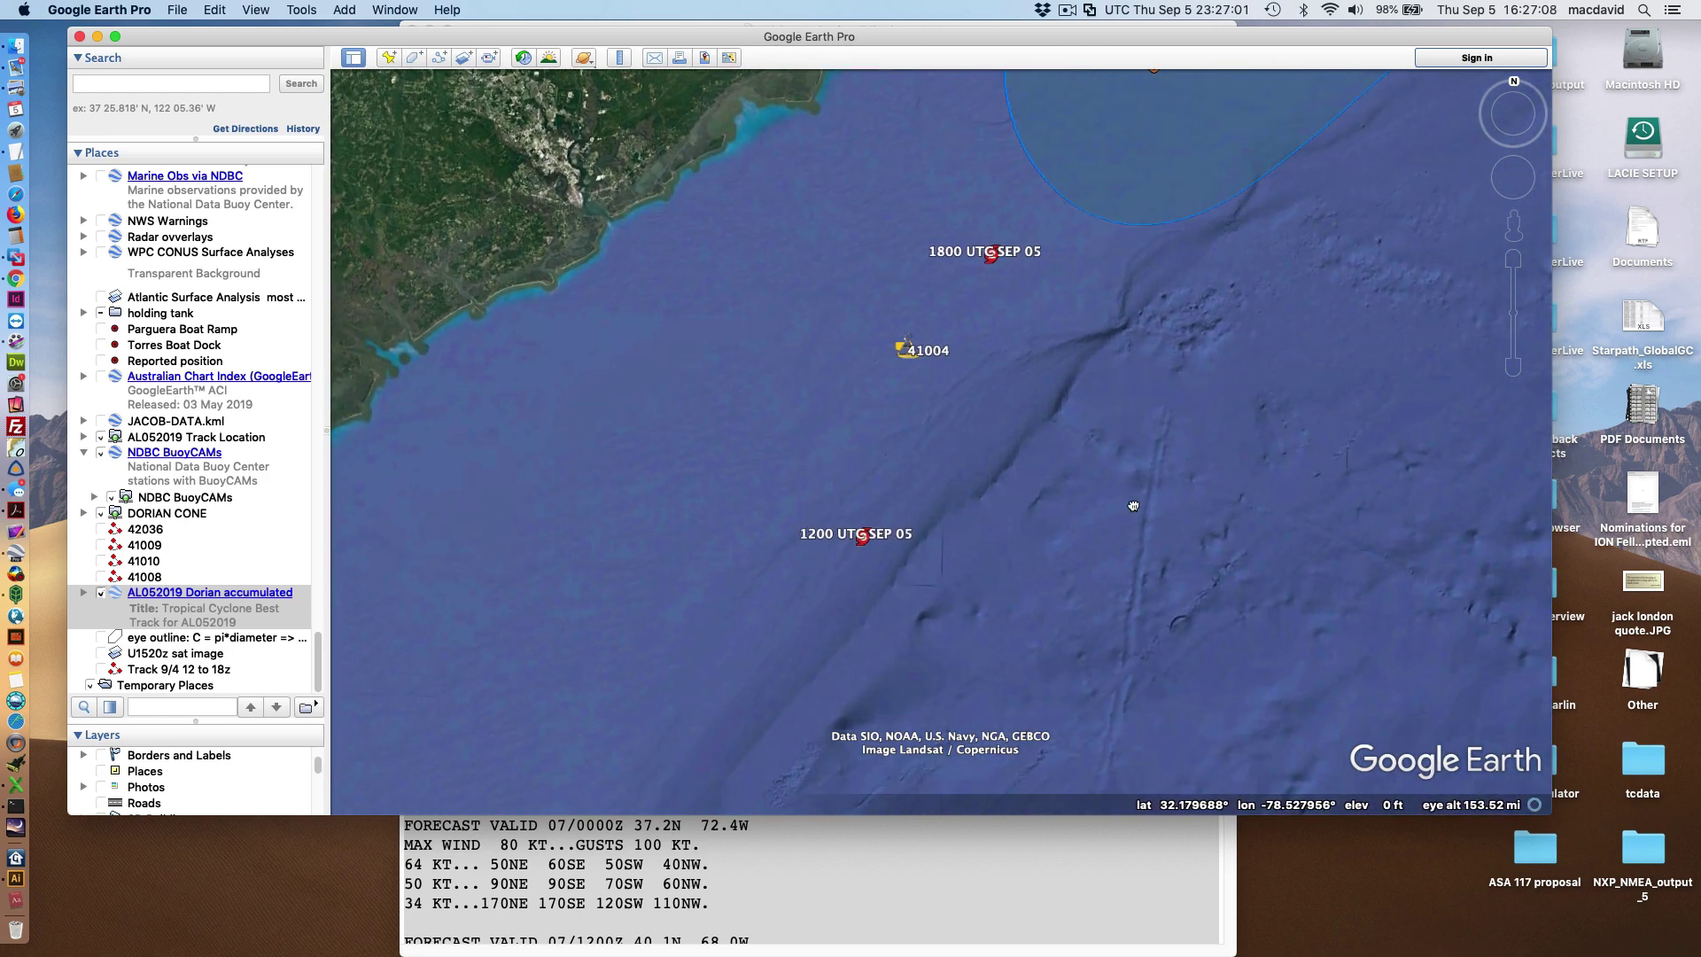
{"action": "left_click", "coordinate": [101, 671]}
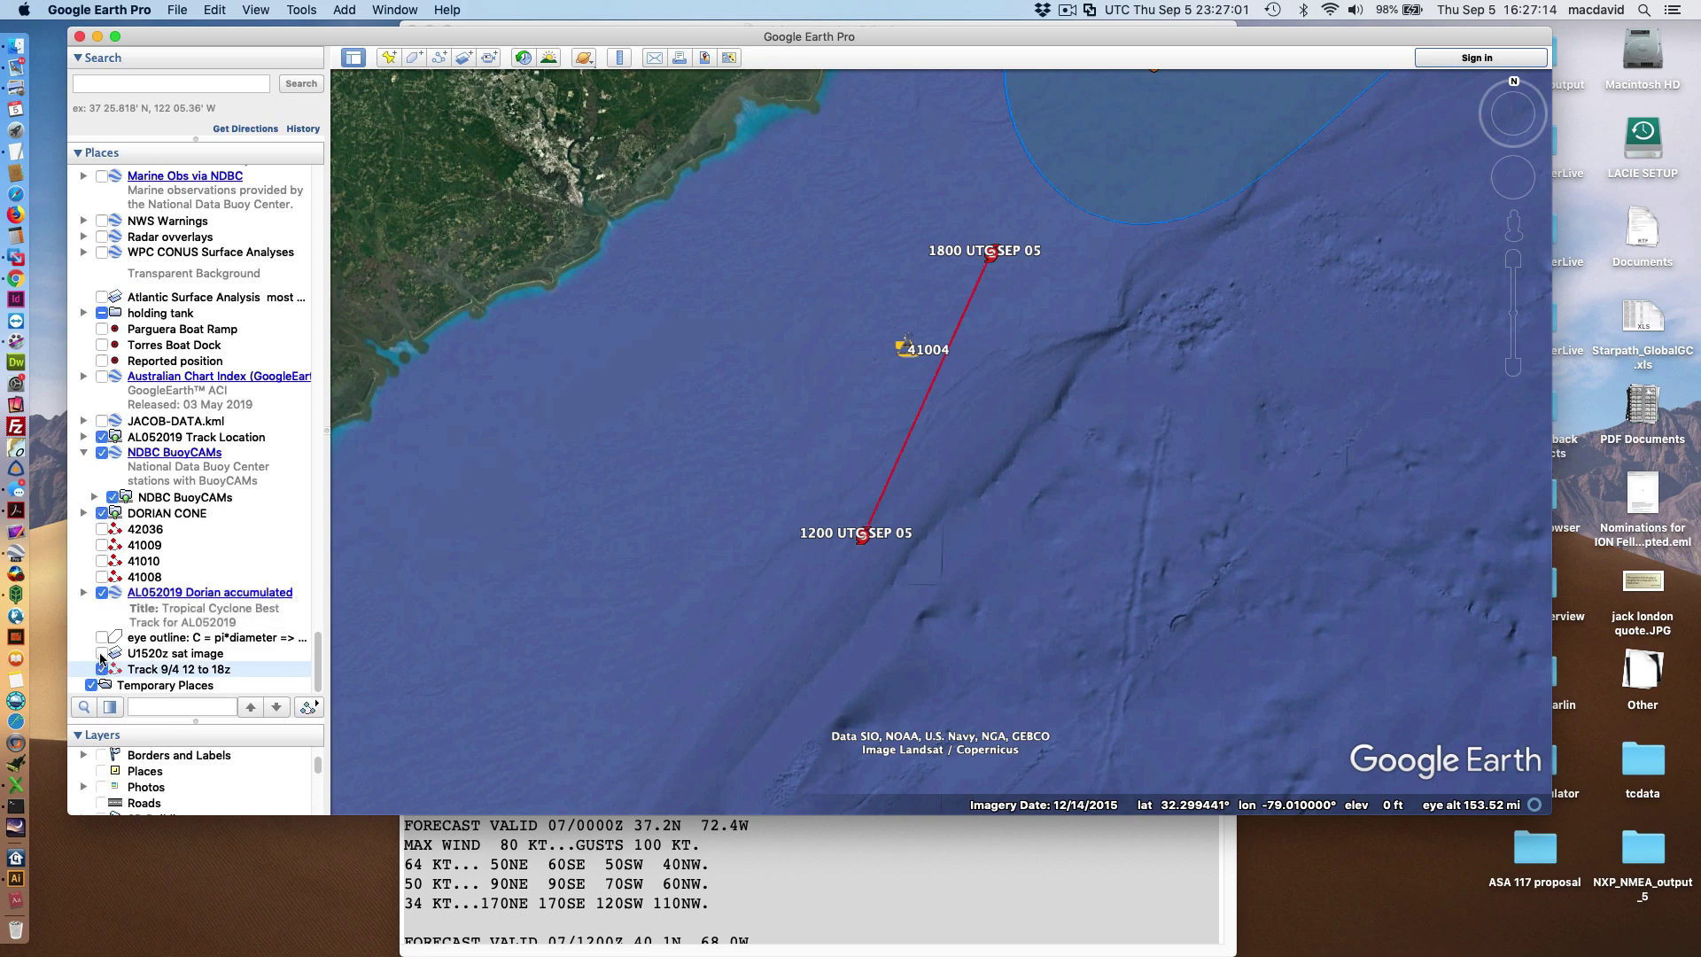
Bring the Advisory 49 document forward and scroll up to its key figures
{"action": "left_click", "coordinate": [852, 863]}
{"action": "scroll", "coordinate": [790, 747], "scroll_direction": "up", "scroll_amount": 2}
{"action": "scroll", "coordinate": [790, 747], "scroll_direction": "up", "scroll_amount": 3}
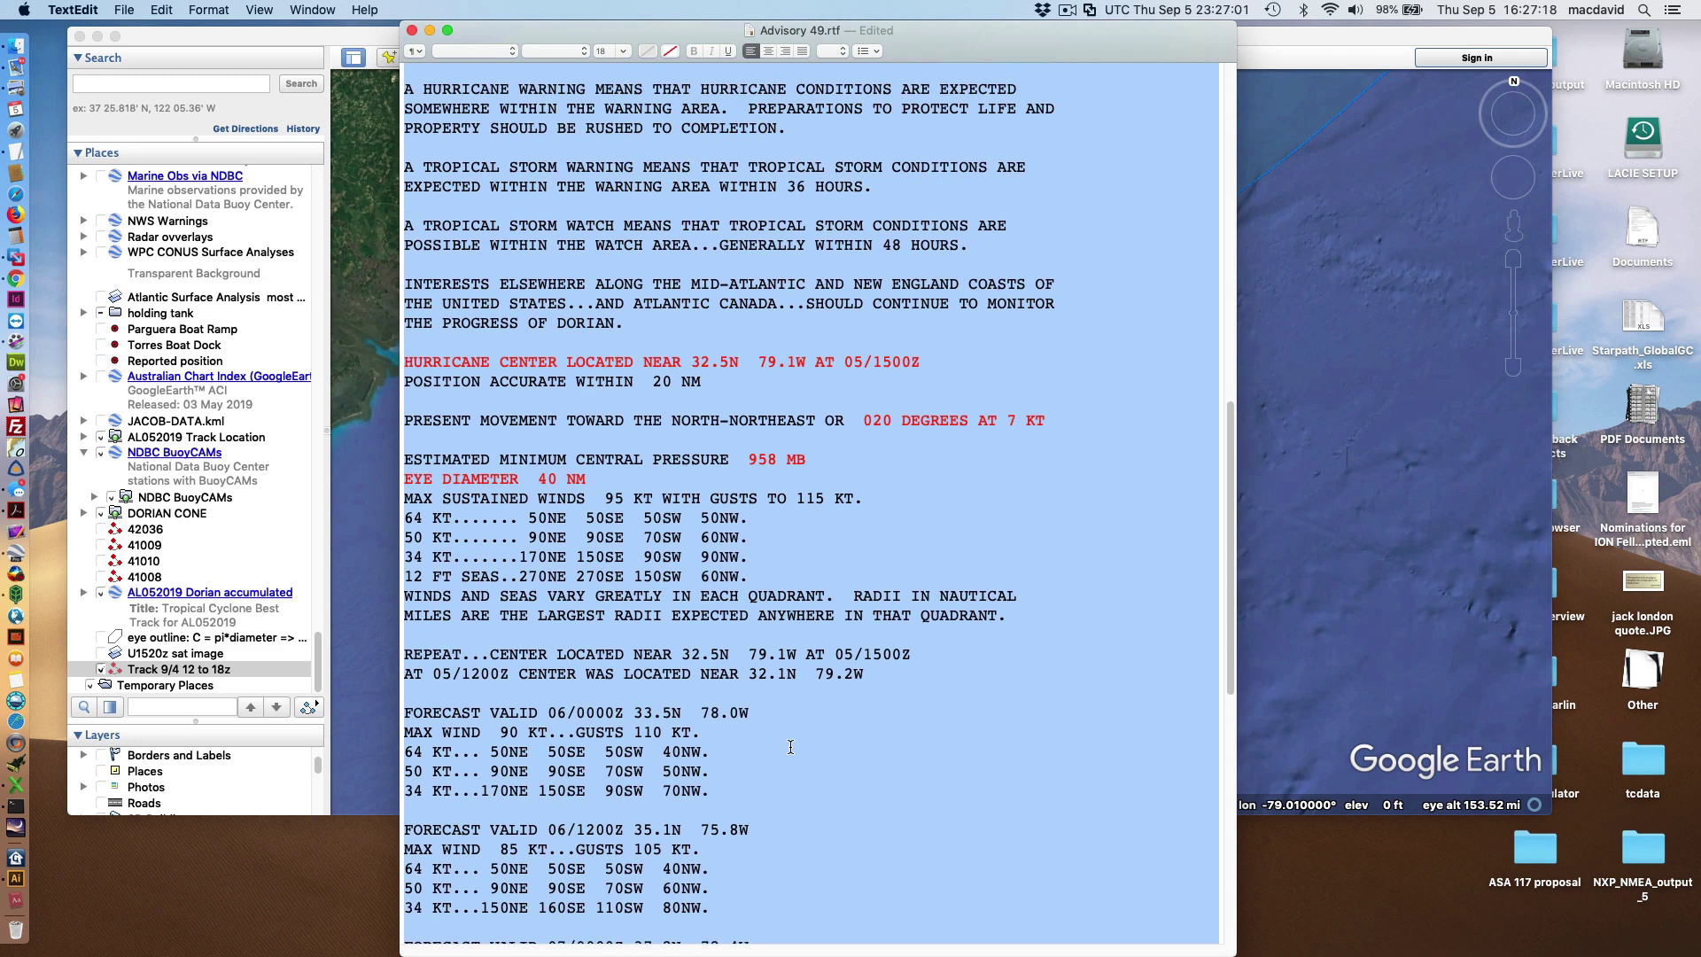
{"action": "scroll", "coordinate": [790, 747], "scroll_direction": "up", "scroll_amount": 1}
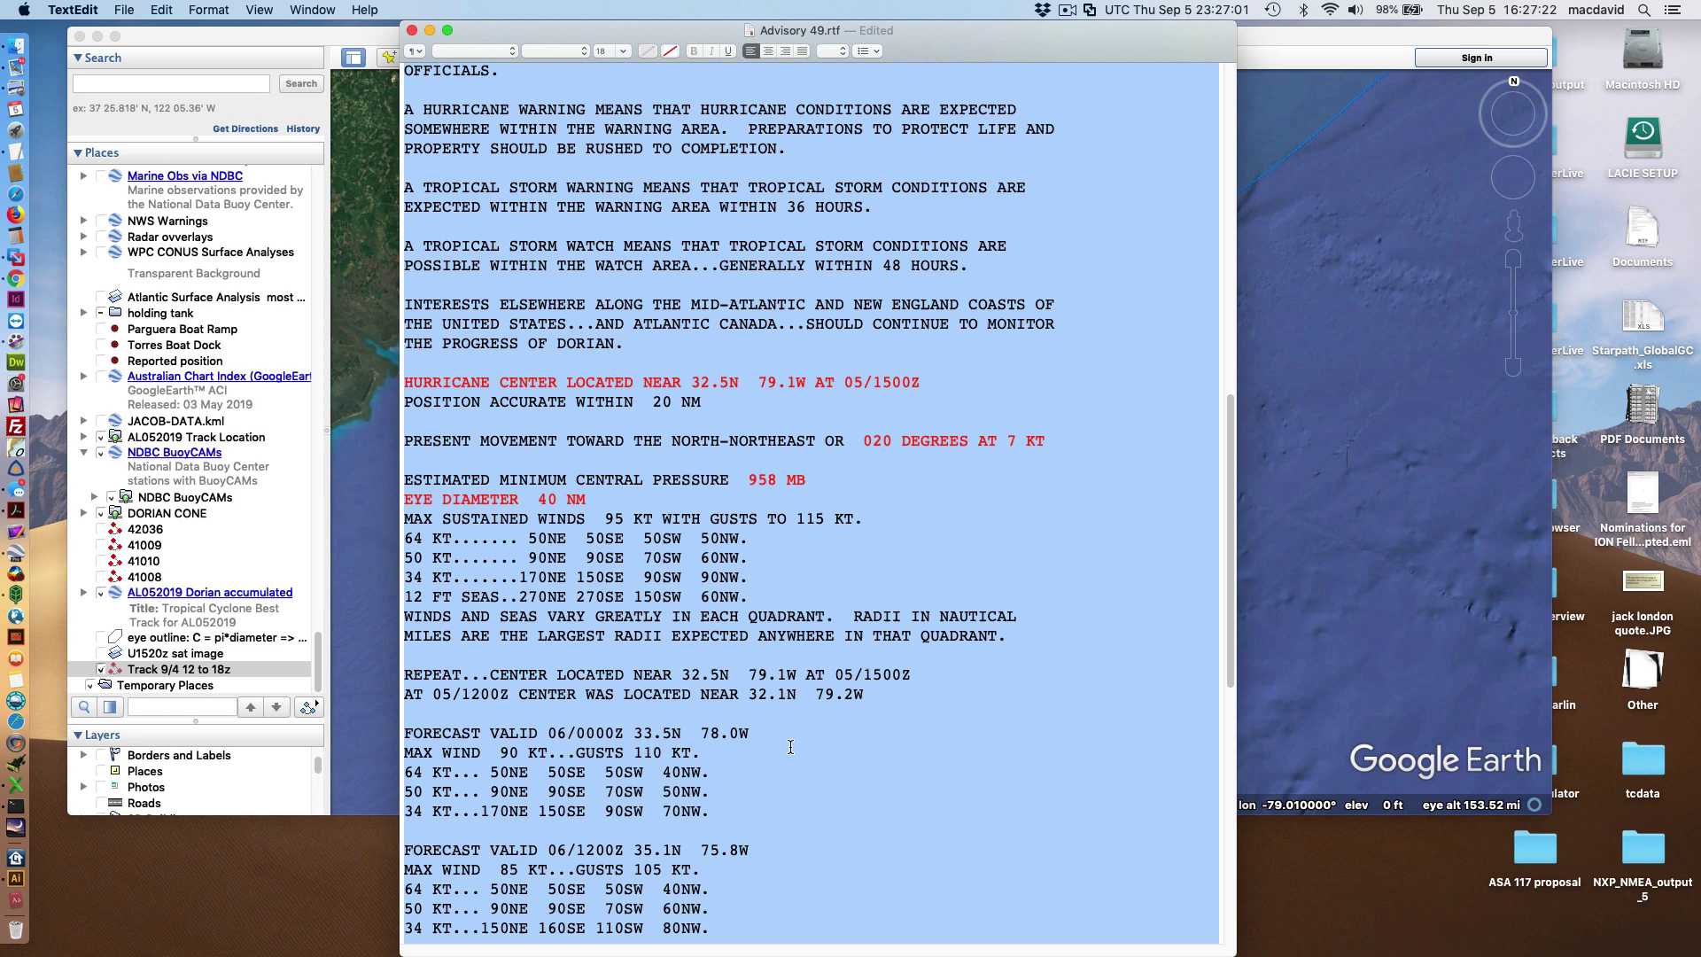
{"action": "scroll", "coordinate": [790, 747], "scroll_direction": "up", "scroll_amount": 4}
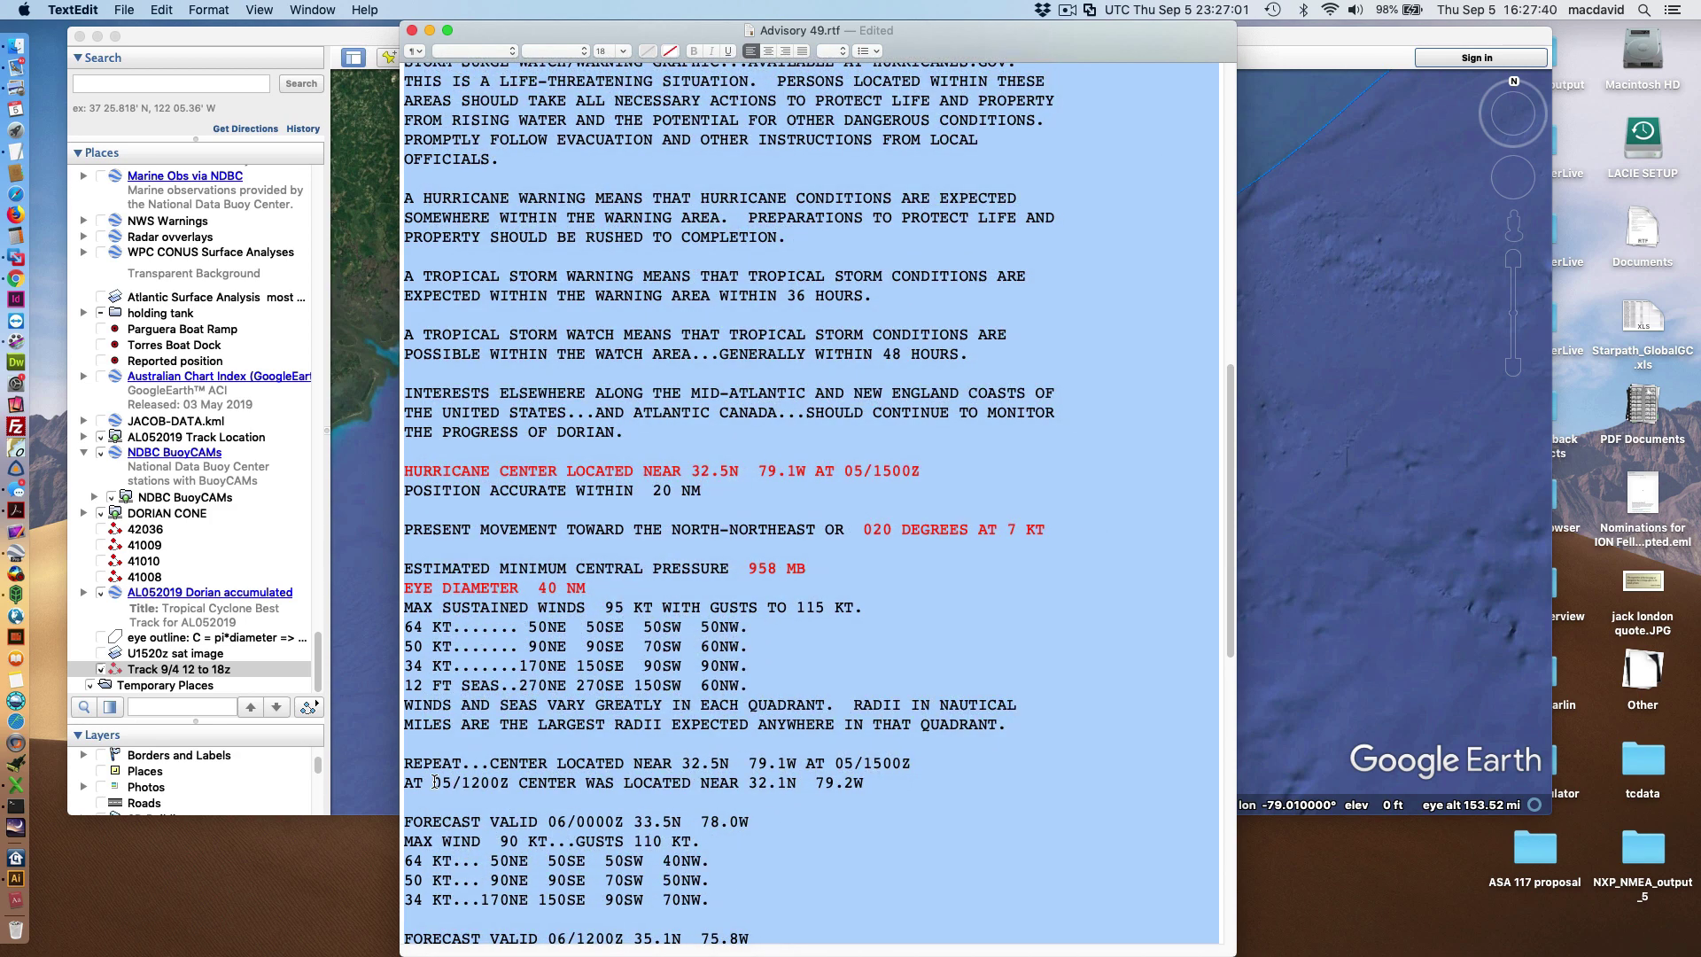
{"action": "scroll", "coordinate": [708, 767], "scroll_direction": "up", "scroll_amount": 1}
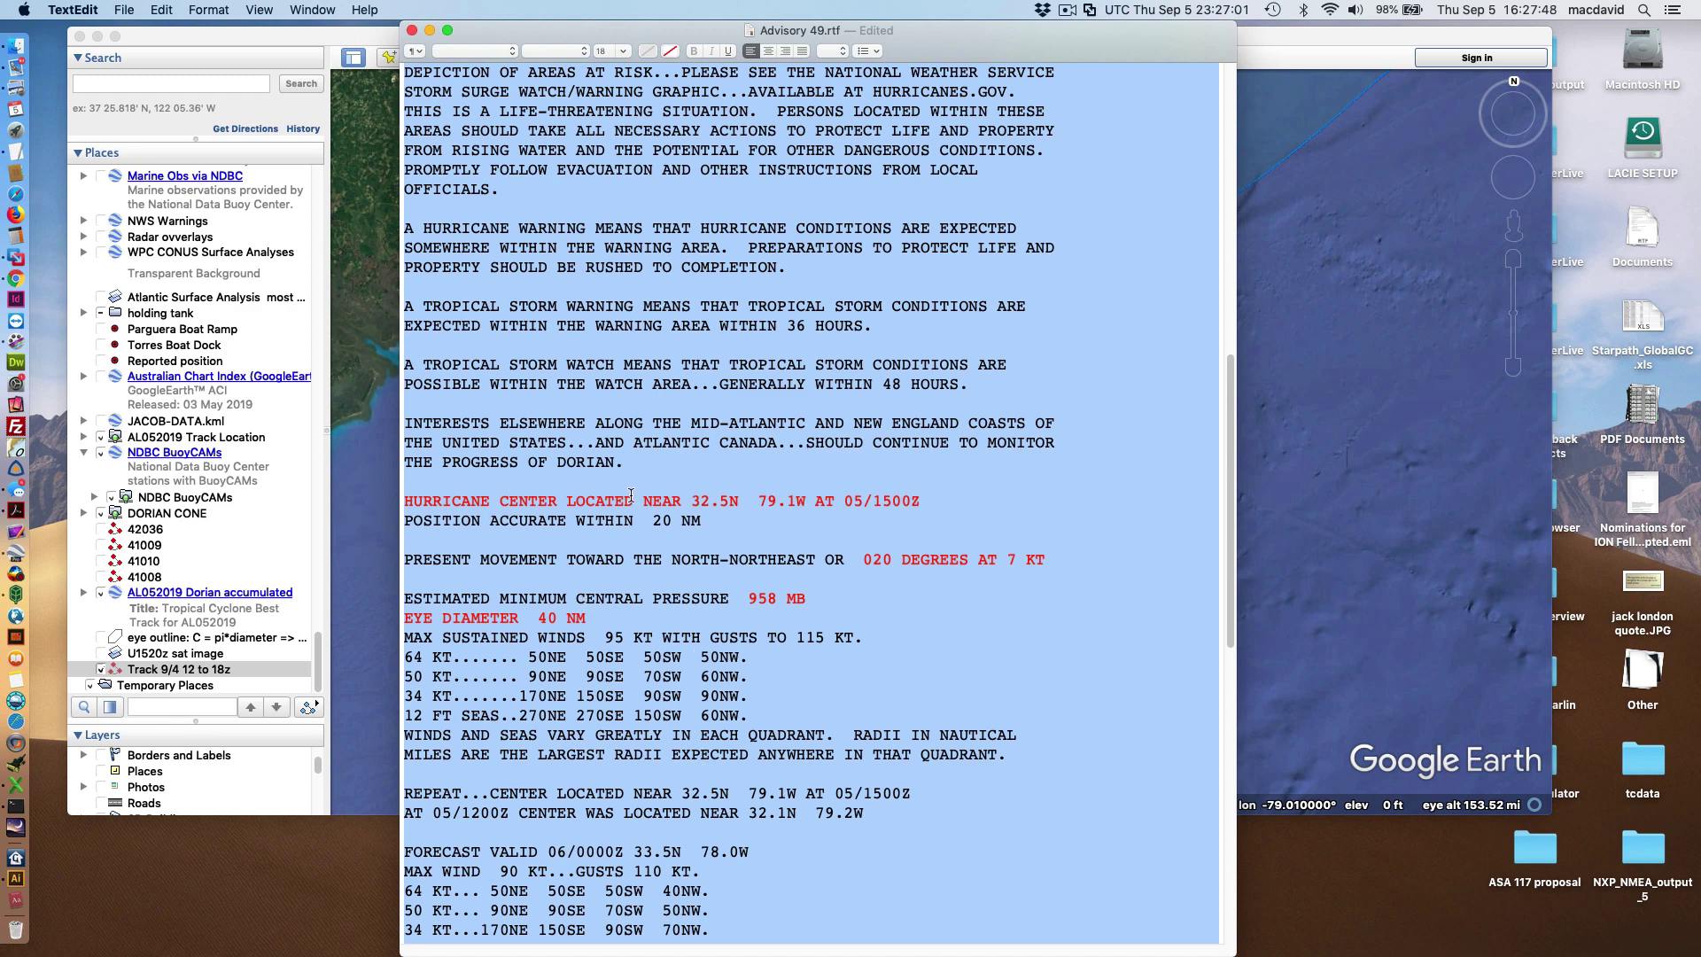
Color the center position, 020 degrees at 7 KT movement, 958 MB pressure and 40 NM eye diameter red
{"action": "left_click_drag", "start_coordinate": [639, 501], "coordinate": [930, 503]}
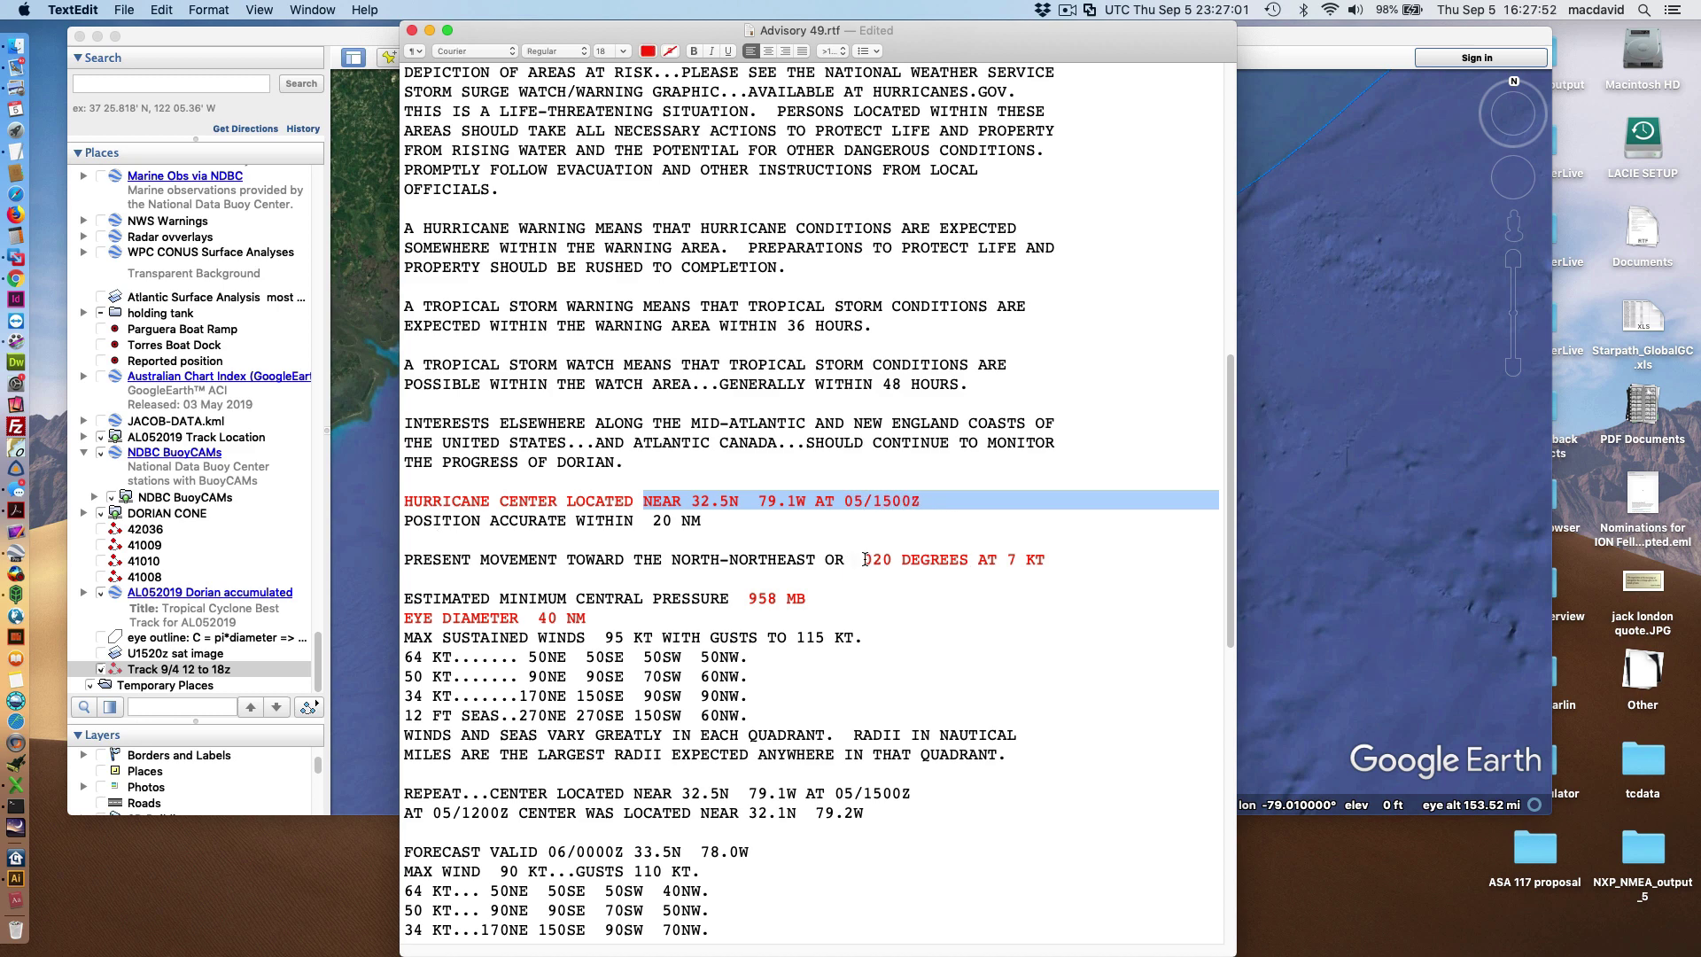
{"action": "left_click_drag", "start_coordinate": [866, 560], "coordinate": [1100, 567]}
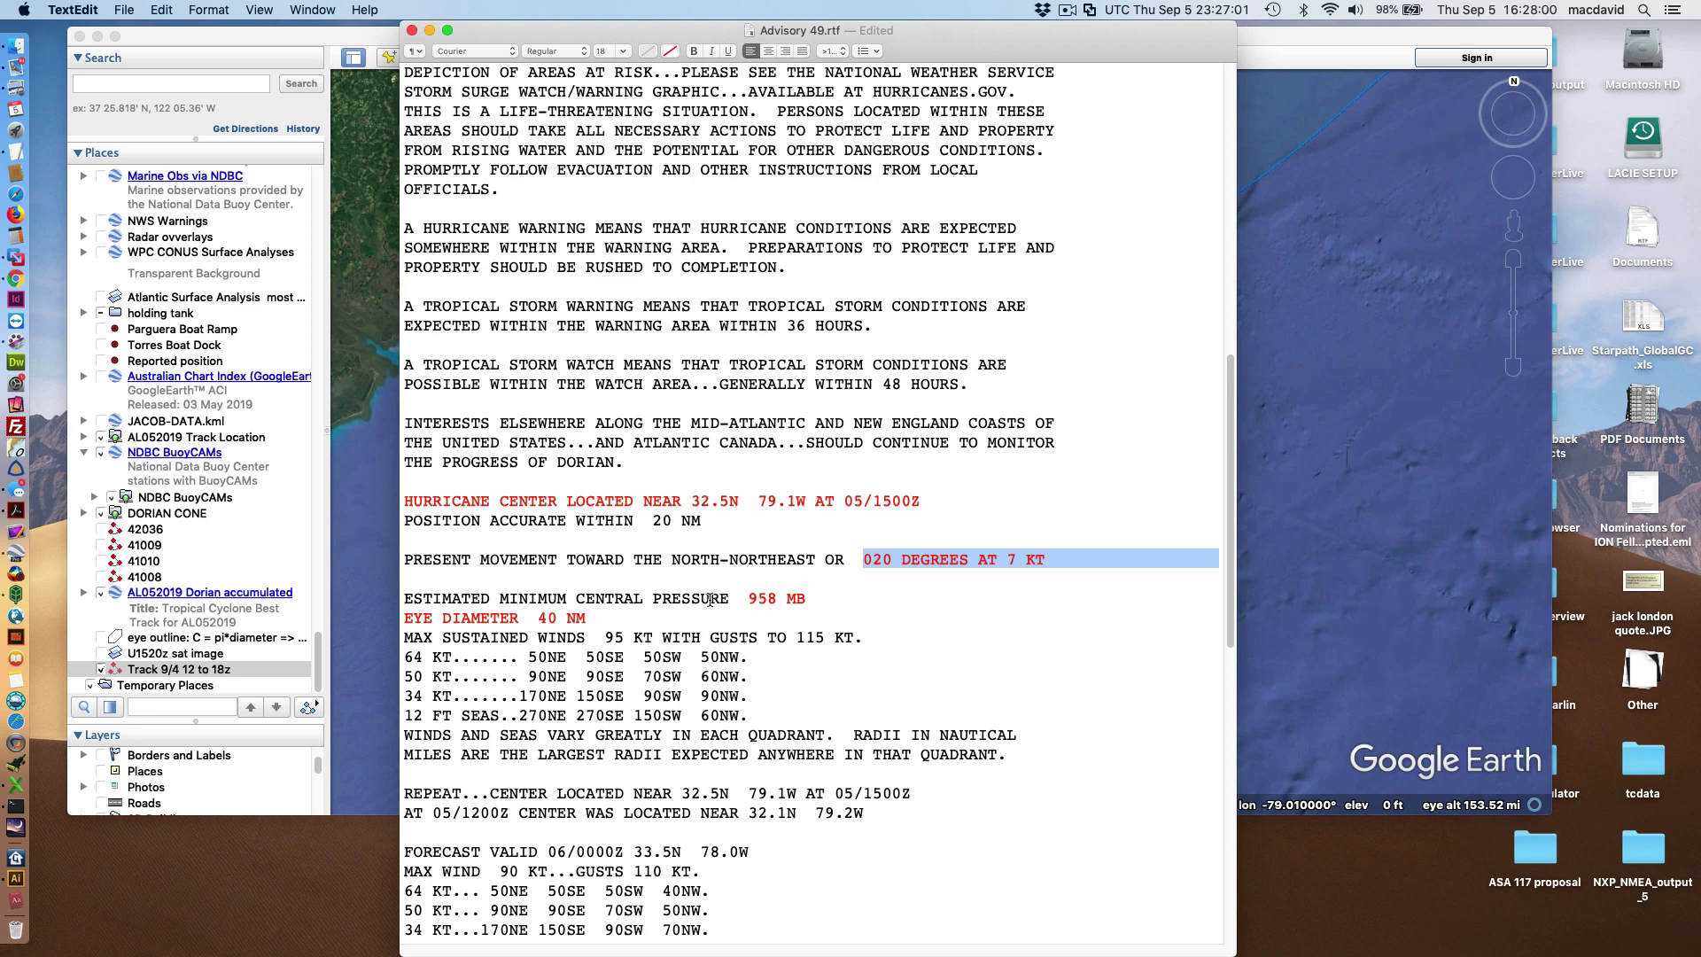
{"action": "left_click_drag", "start_coordinate": [710, 599], "coordinate": [823, 601]}
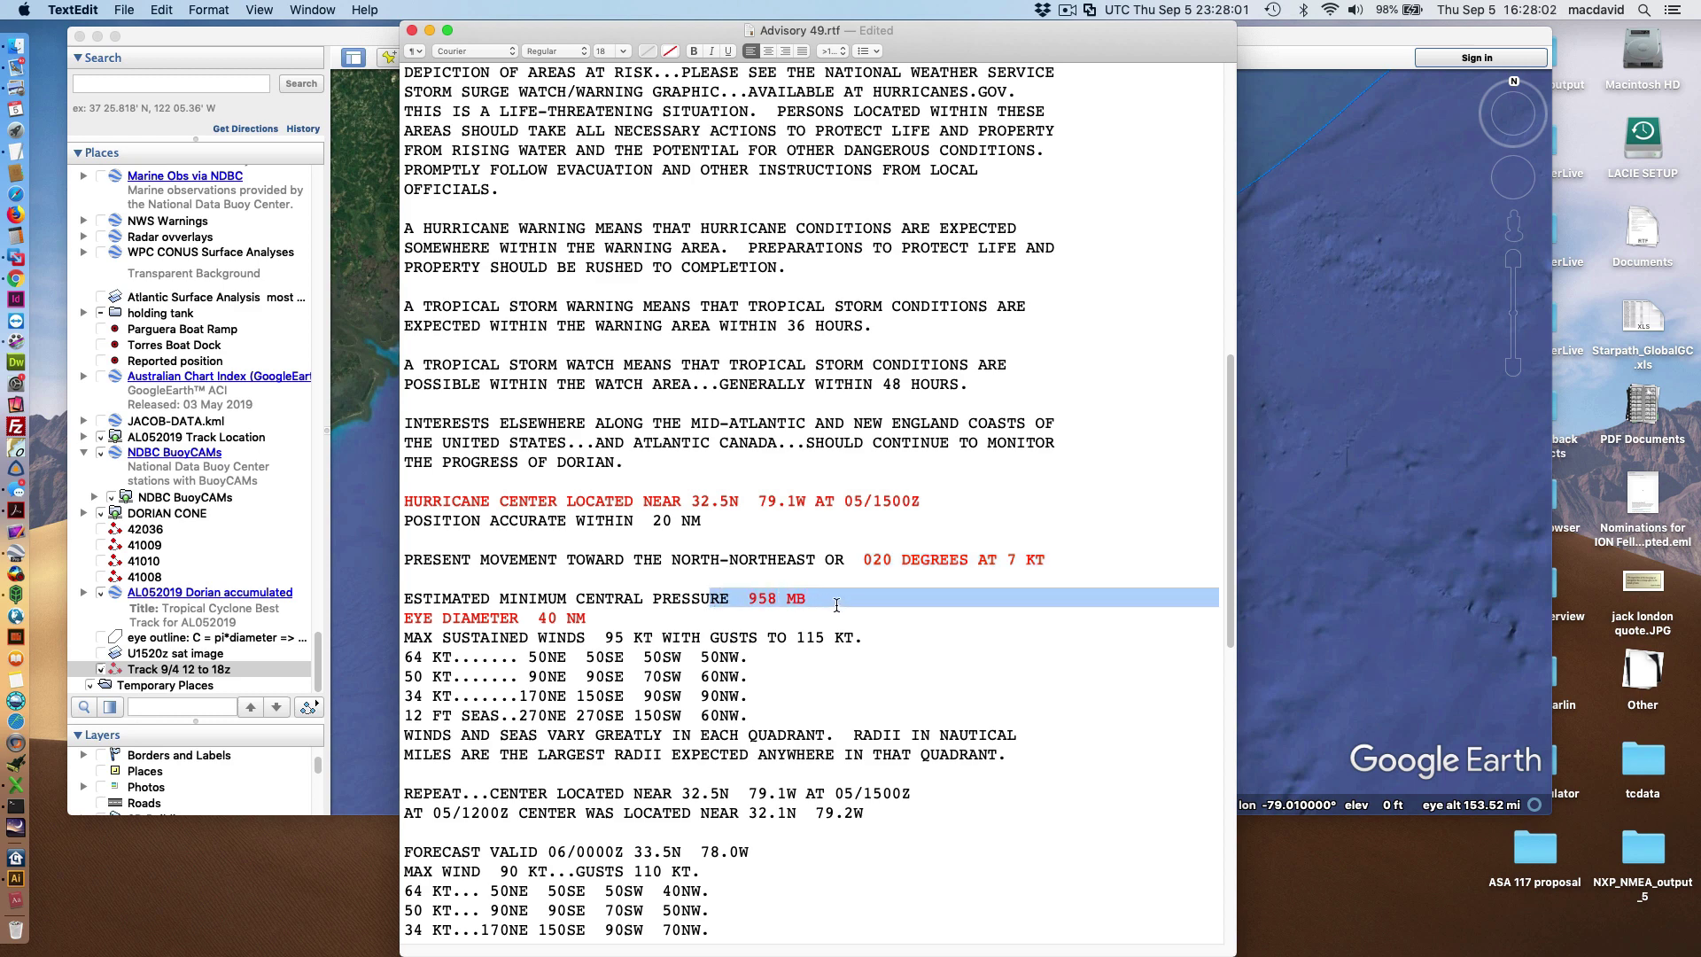
{"action": "left_click", "coordinate": [836, 605]}
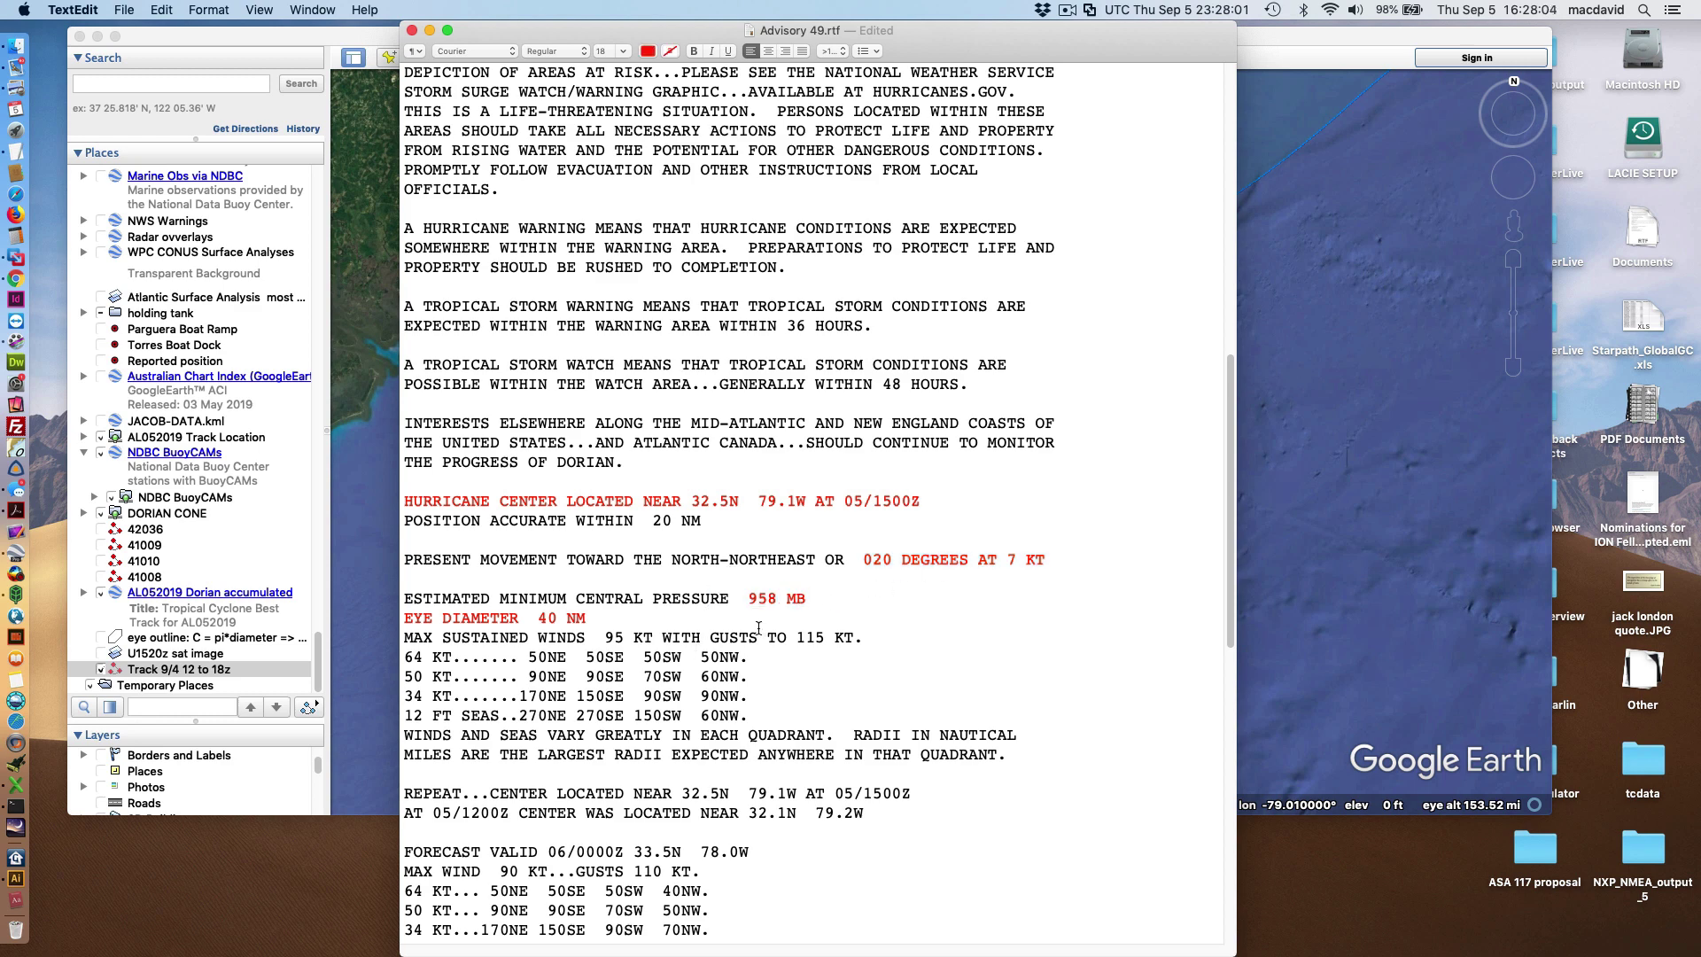
{"action": "left_click_drag", "start_coordinate": [404, 618], "coordinate": [589, 618]}
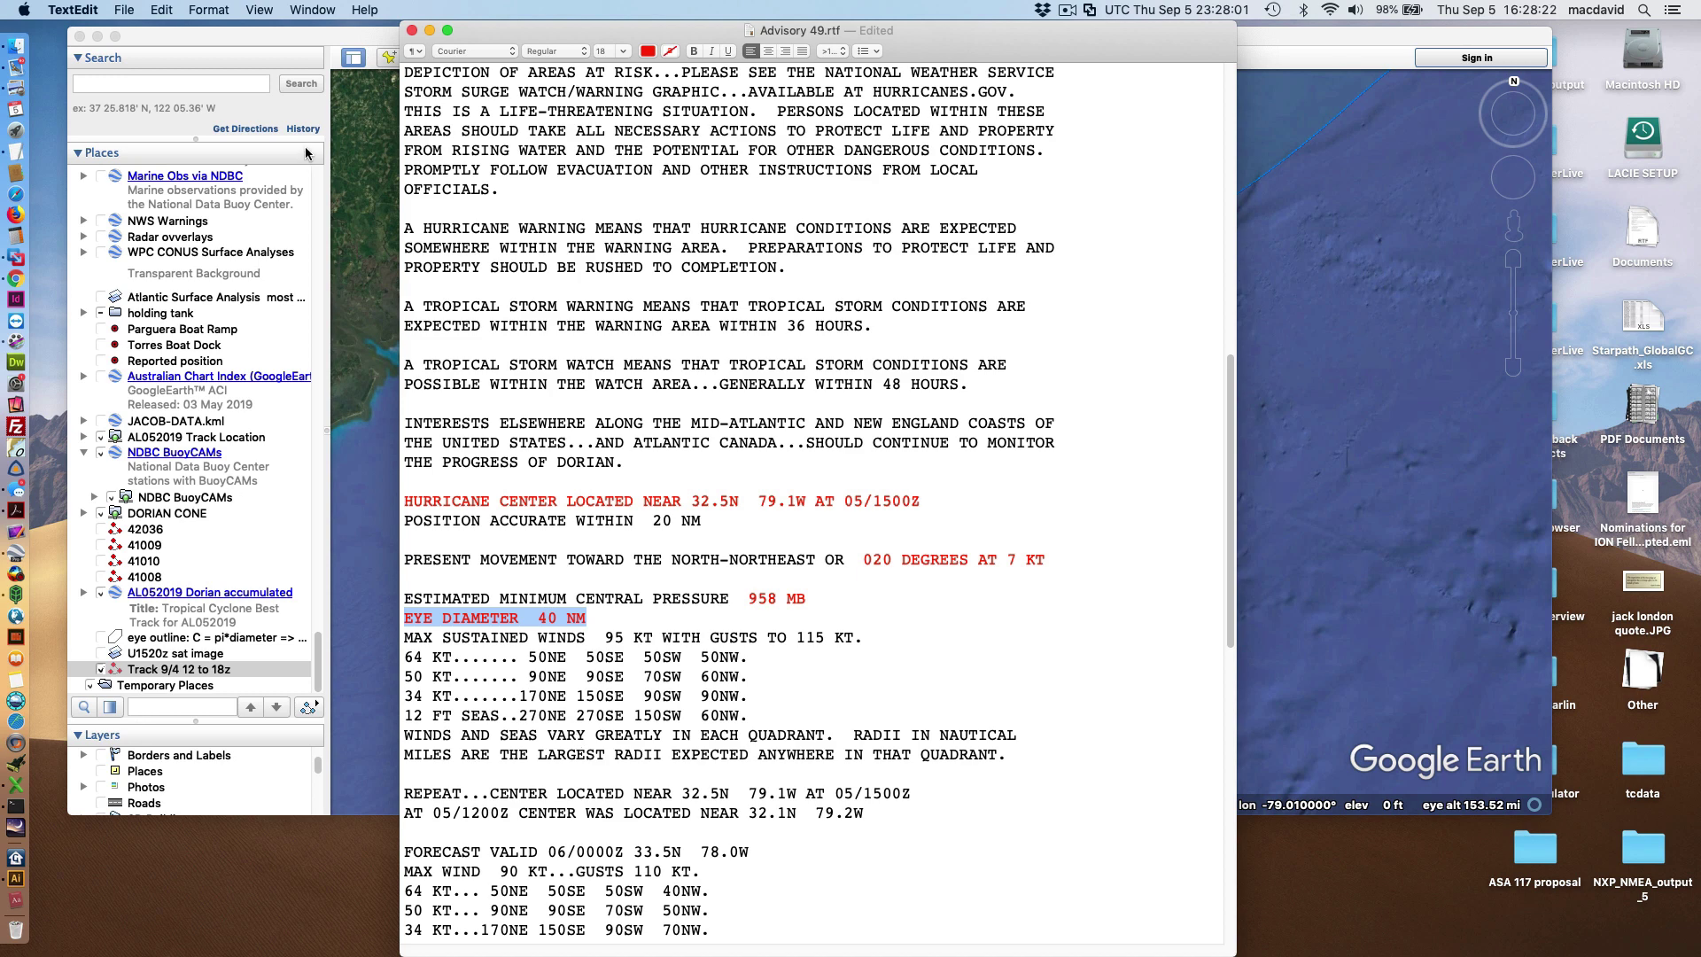
Bring Google Earth forward and show the U1520z satellite cloud image
{"action": "left_click", "coordinate": [1291, 421]}
{"action": "left_click_drag", "start_coordinate": [1017, 497], "coordinate": [1007, 510]}
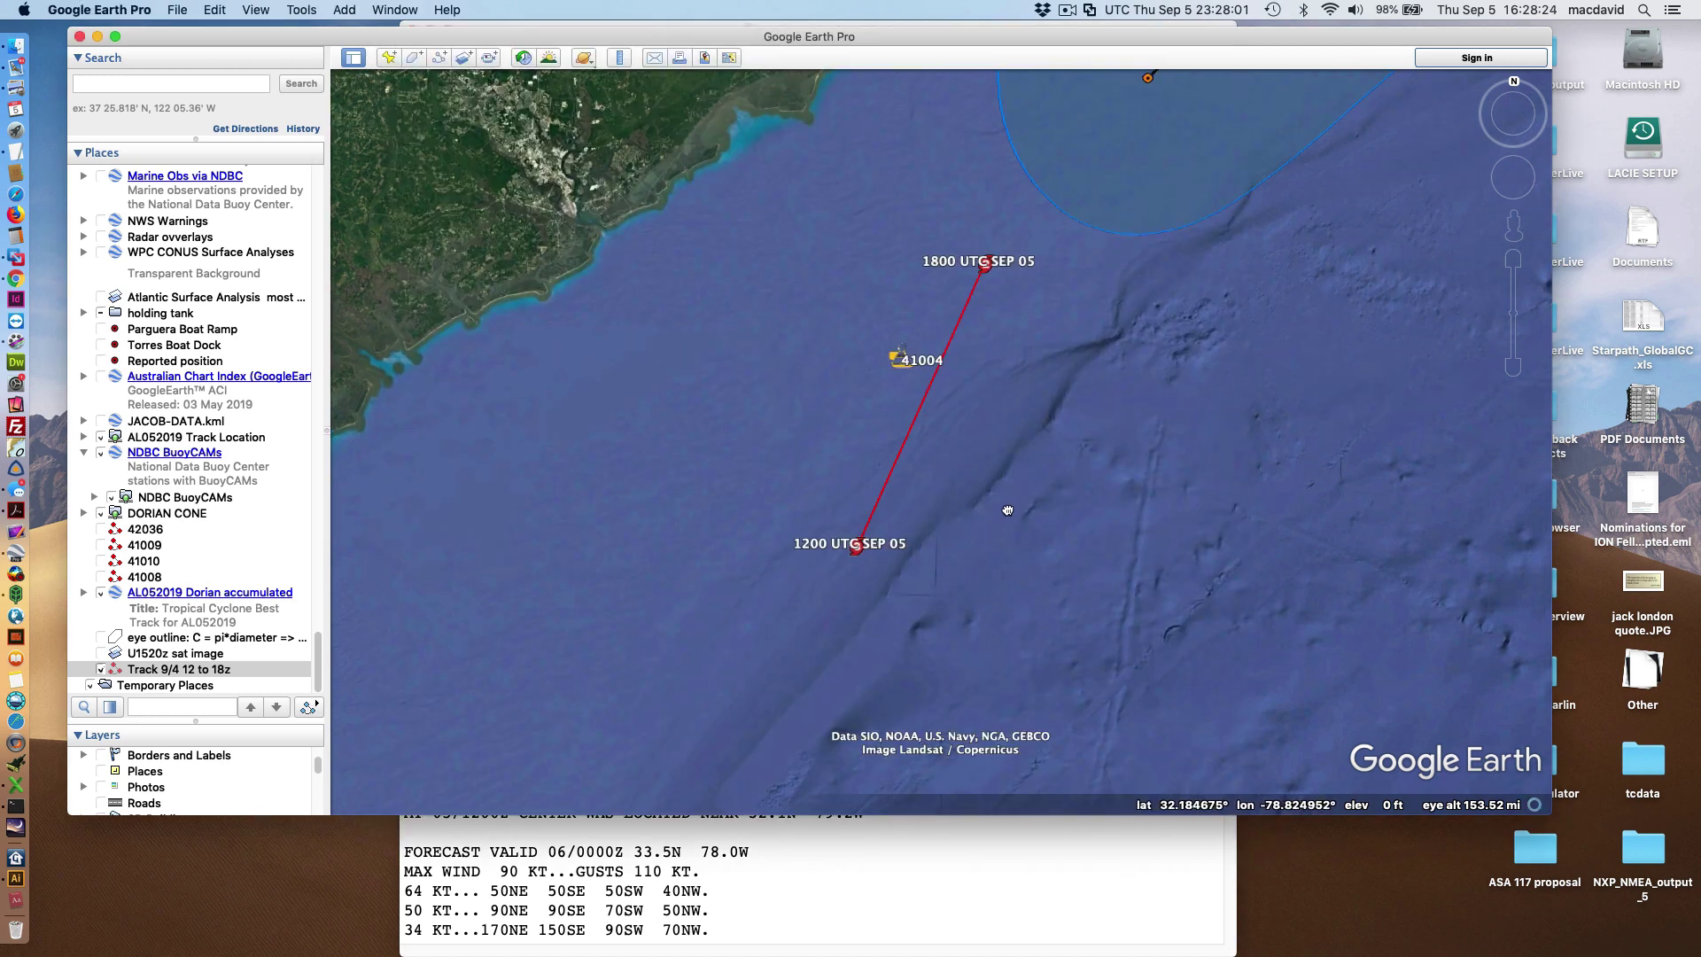
{"action": "left_click", "coordinate": [101, 654]}
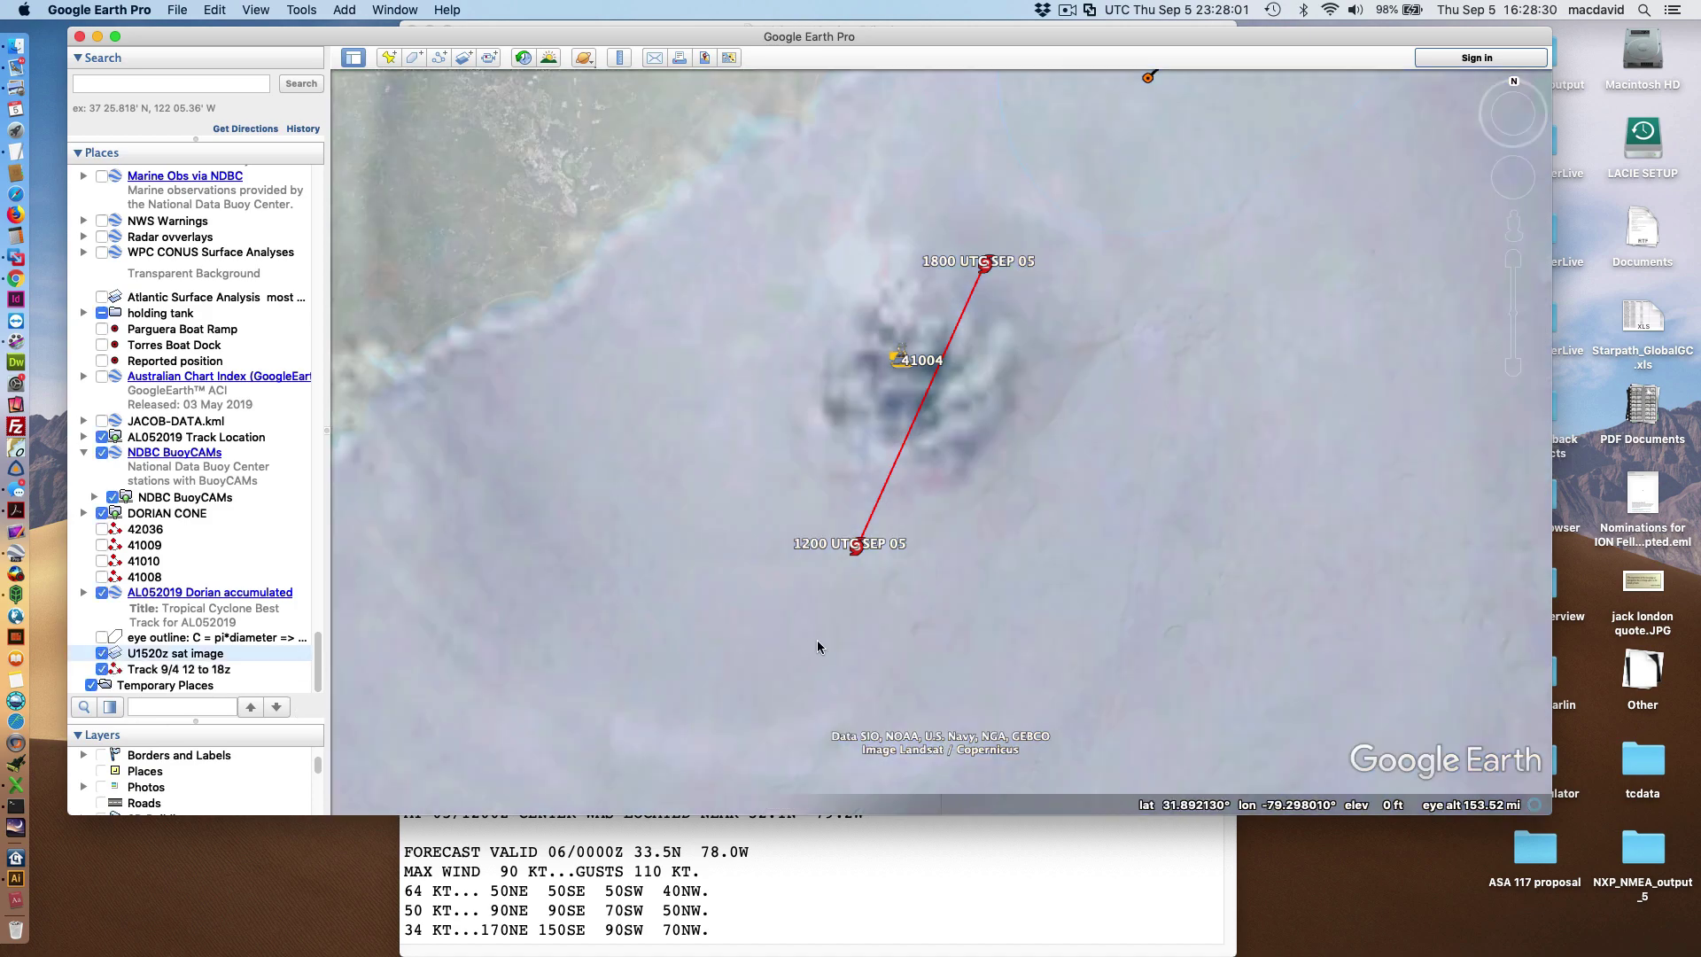
{"action": "scroll", "coordinate": [980, 634], "scroll_direction": "down", "scroll_amount": 3}
{"action": "scroll", "coordinate": [981, 639], "scroll_direction": "down", "scroll_amount": 3}
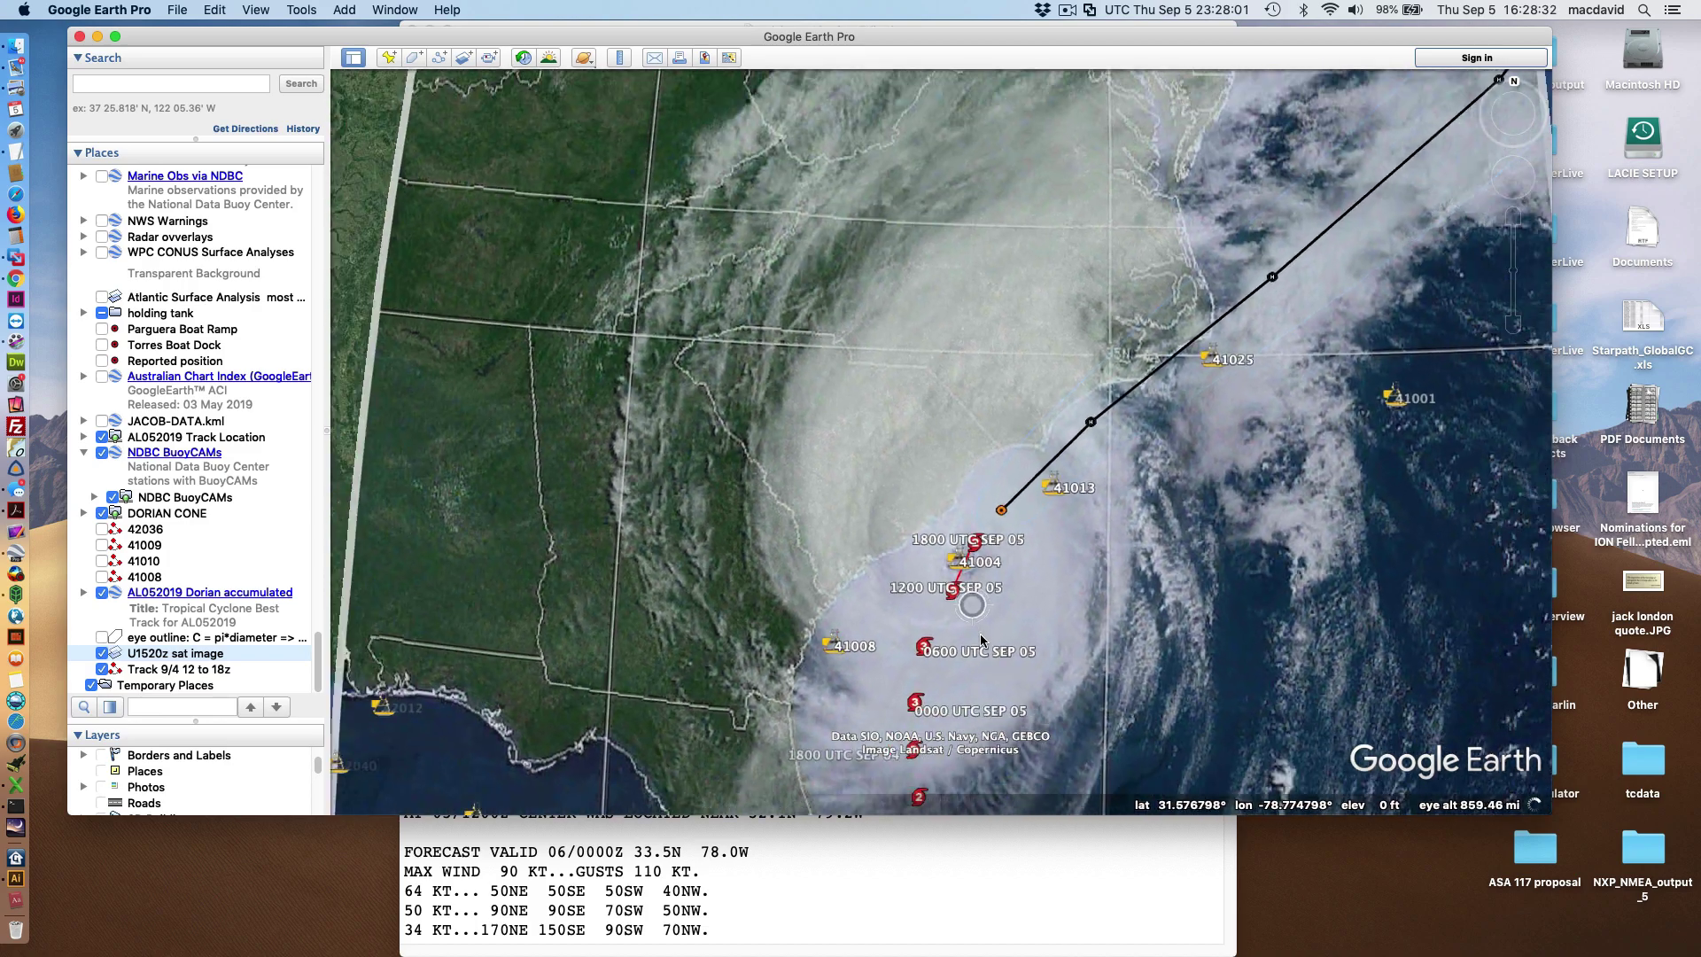
{"action": "scroll", "coordinate": [981, 639], "scroll_direction": "up", "scroll_amount": 3}
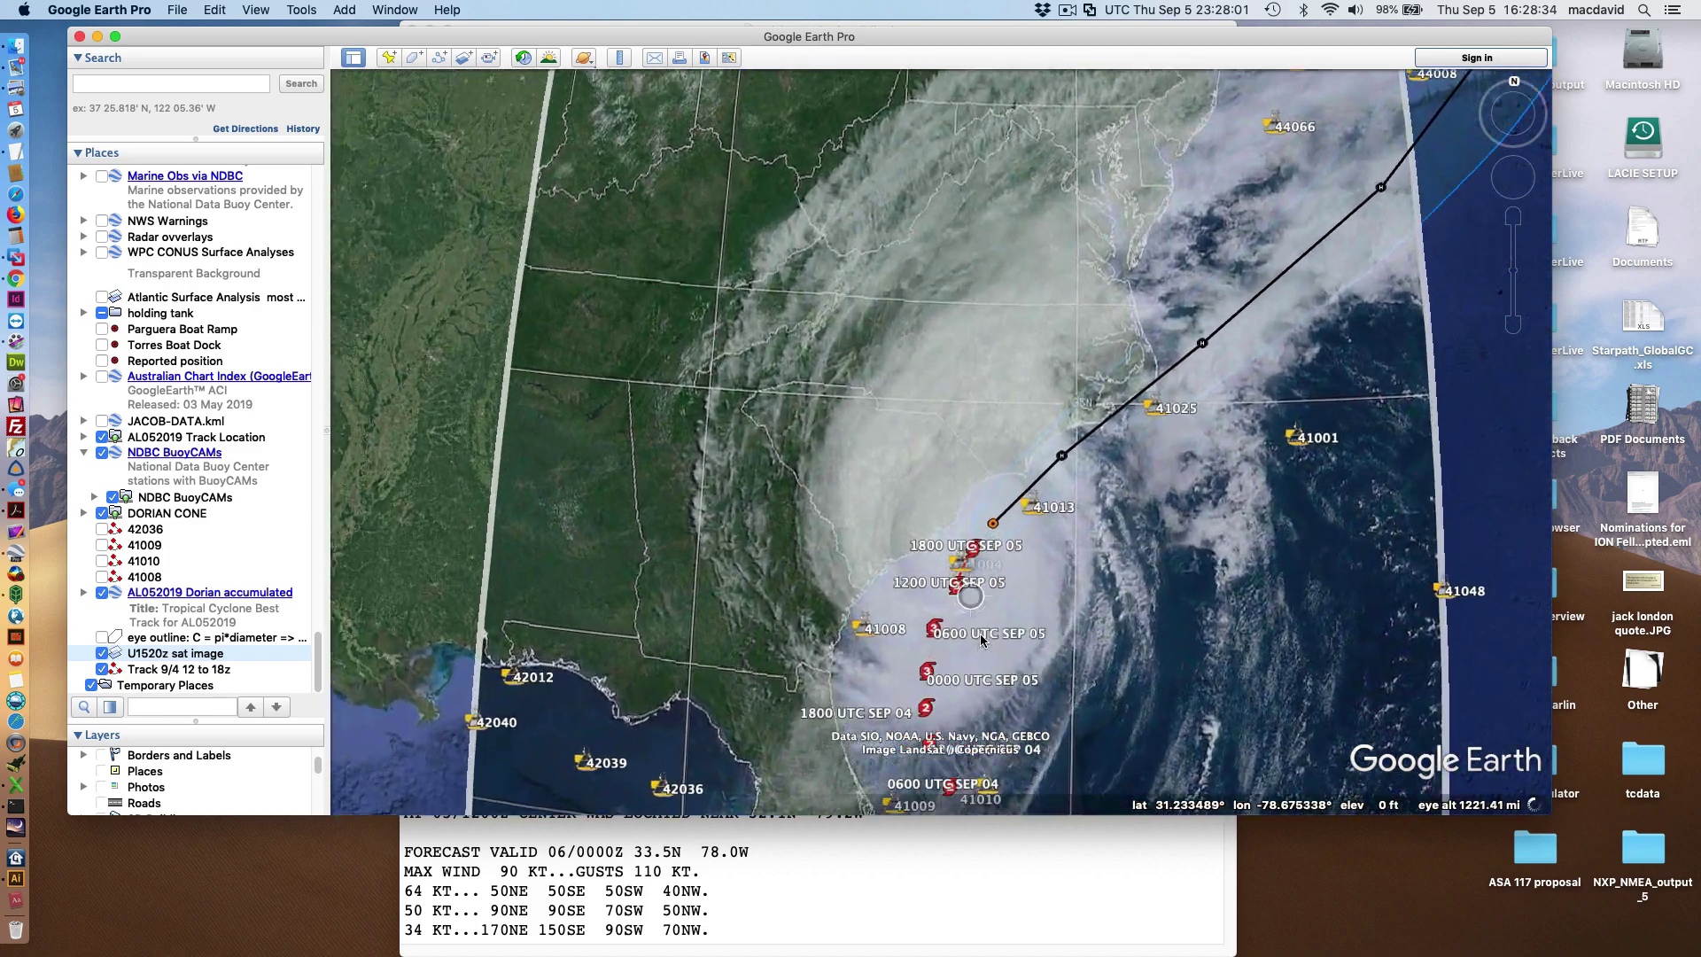
Center the view on buoy 41004 and show the eye outline around the storm
{"action": "left_click_drag", "start_coordinate": [1101, 625], "coordinate": [1060, 210]}
{"action": "key", "text": "Down"}
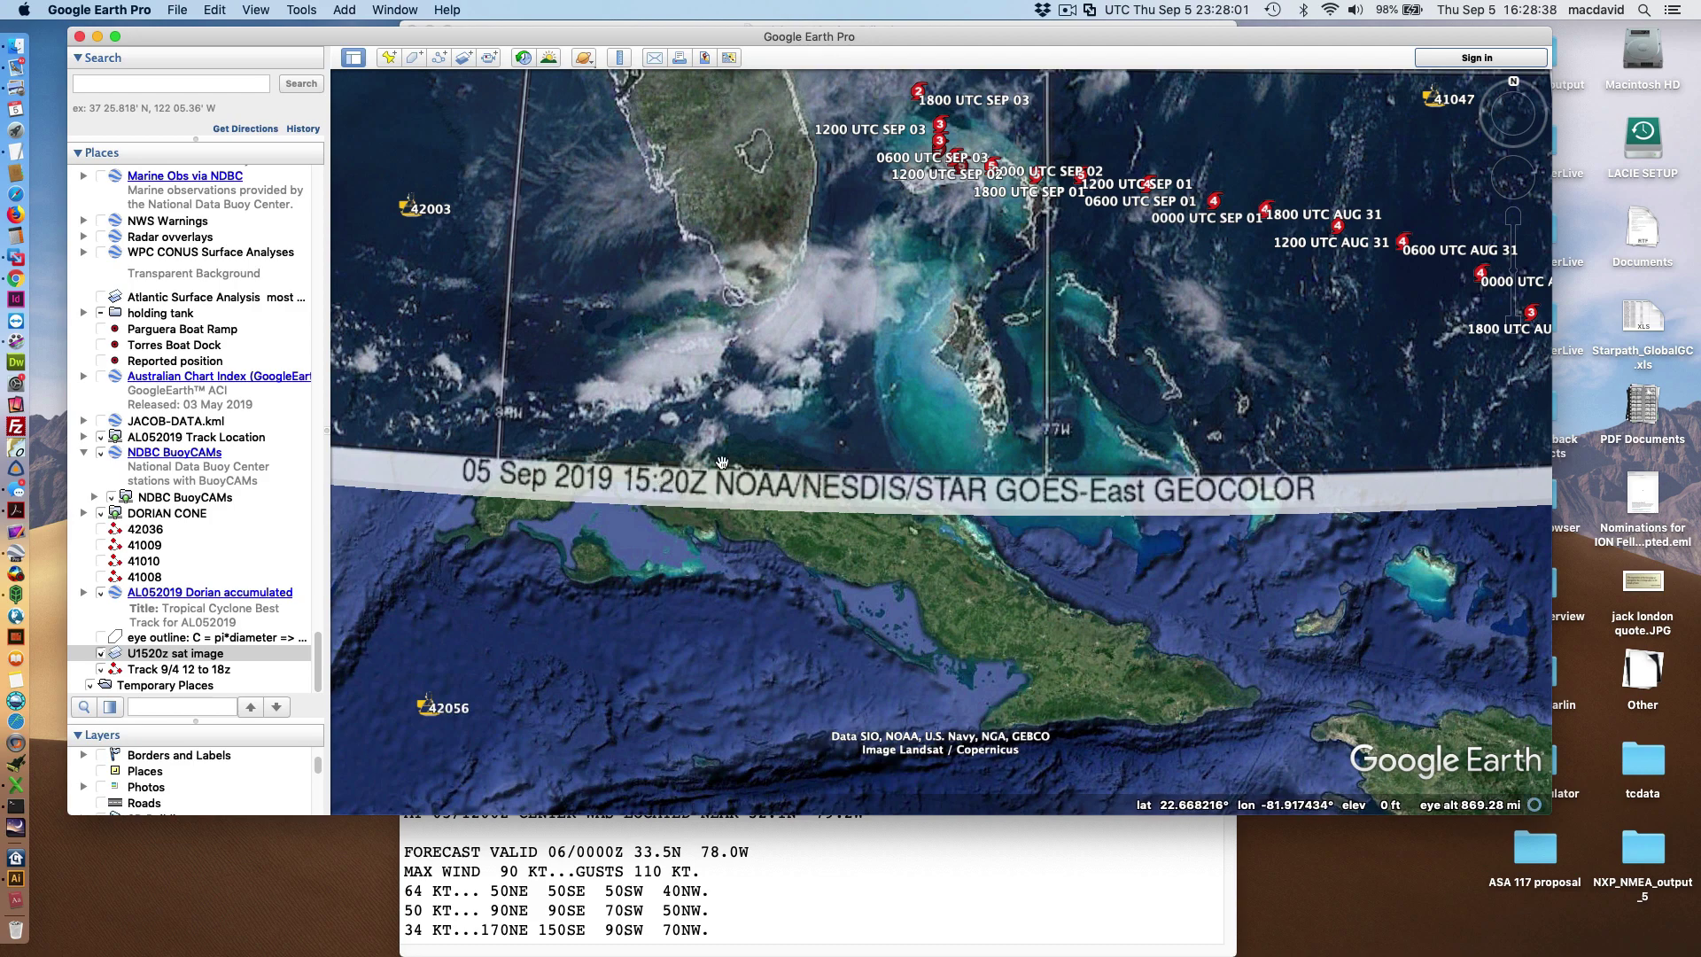
{"action": "key", "text": "Up"}
{"action": "scroll", "coordinate": [881, 380], "scroll_direction": "up", "scroll_amount": 5}
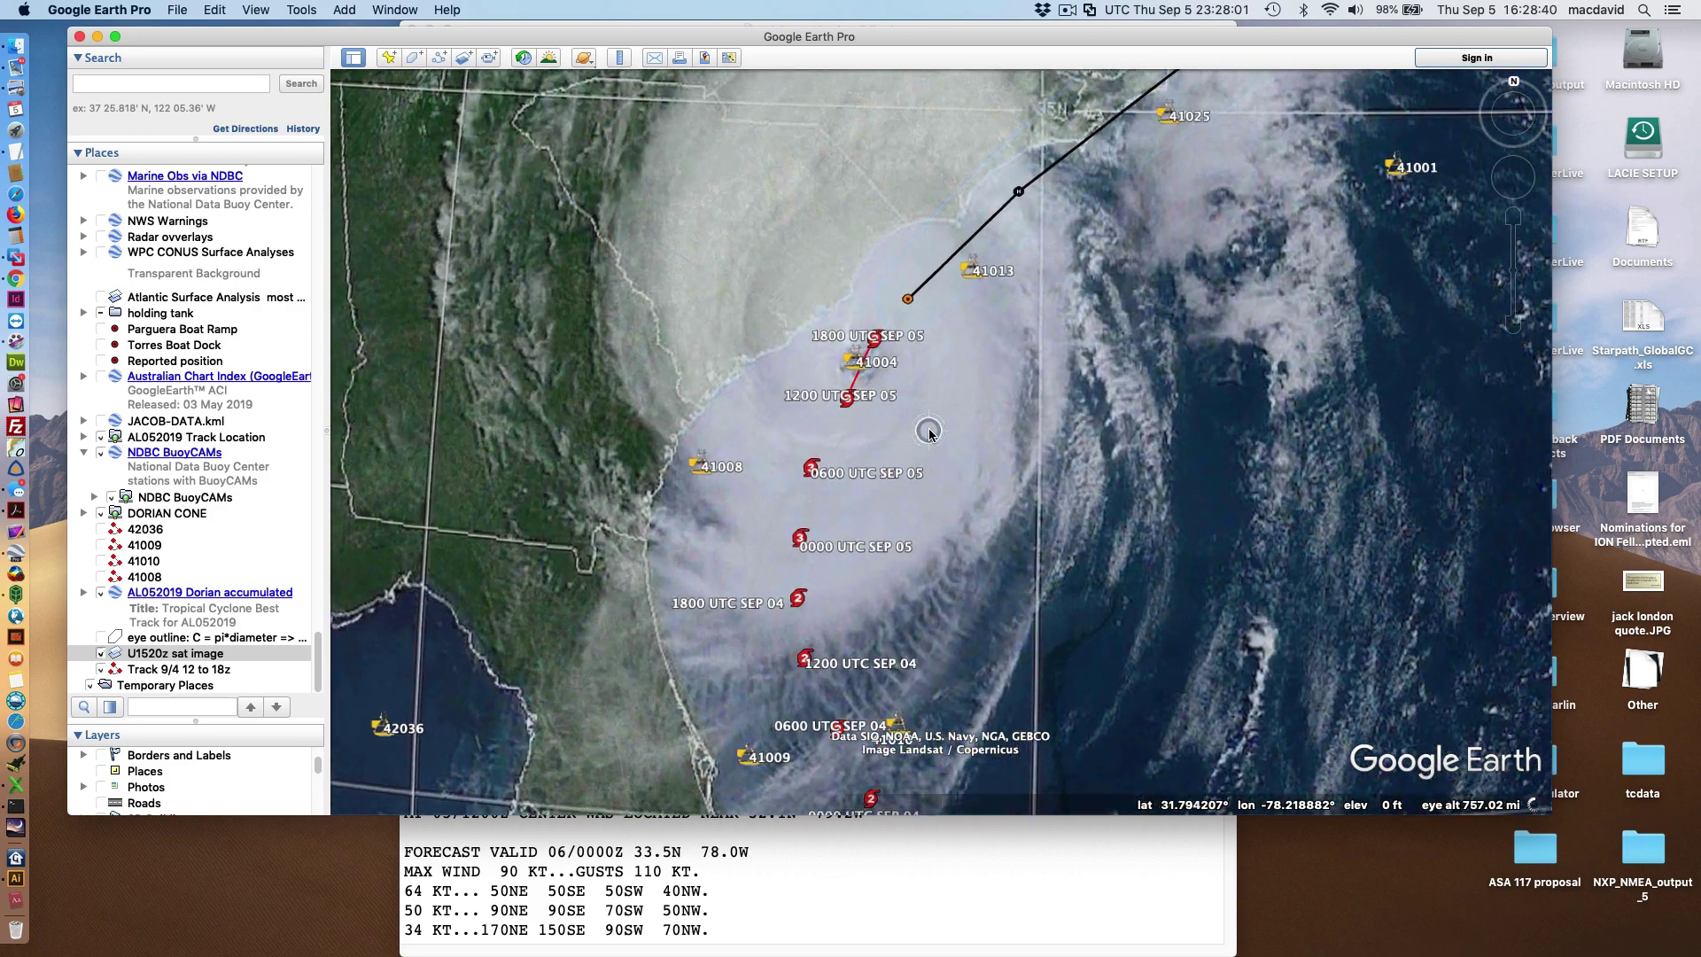
{"action": "left_click_drag", "start_coordinate": [980, 365], "coordinate": [1096, 467]}
{"action": "scroll", "coordinate": [1096, 467], "scroll_direction": "up", "scroll_amount": 2}
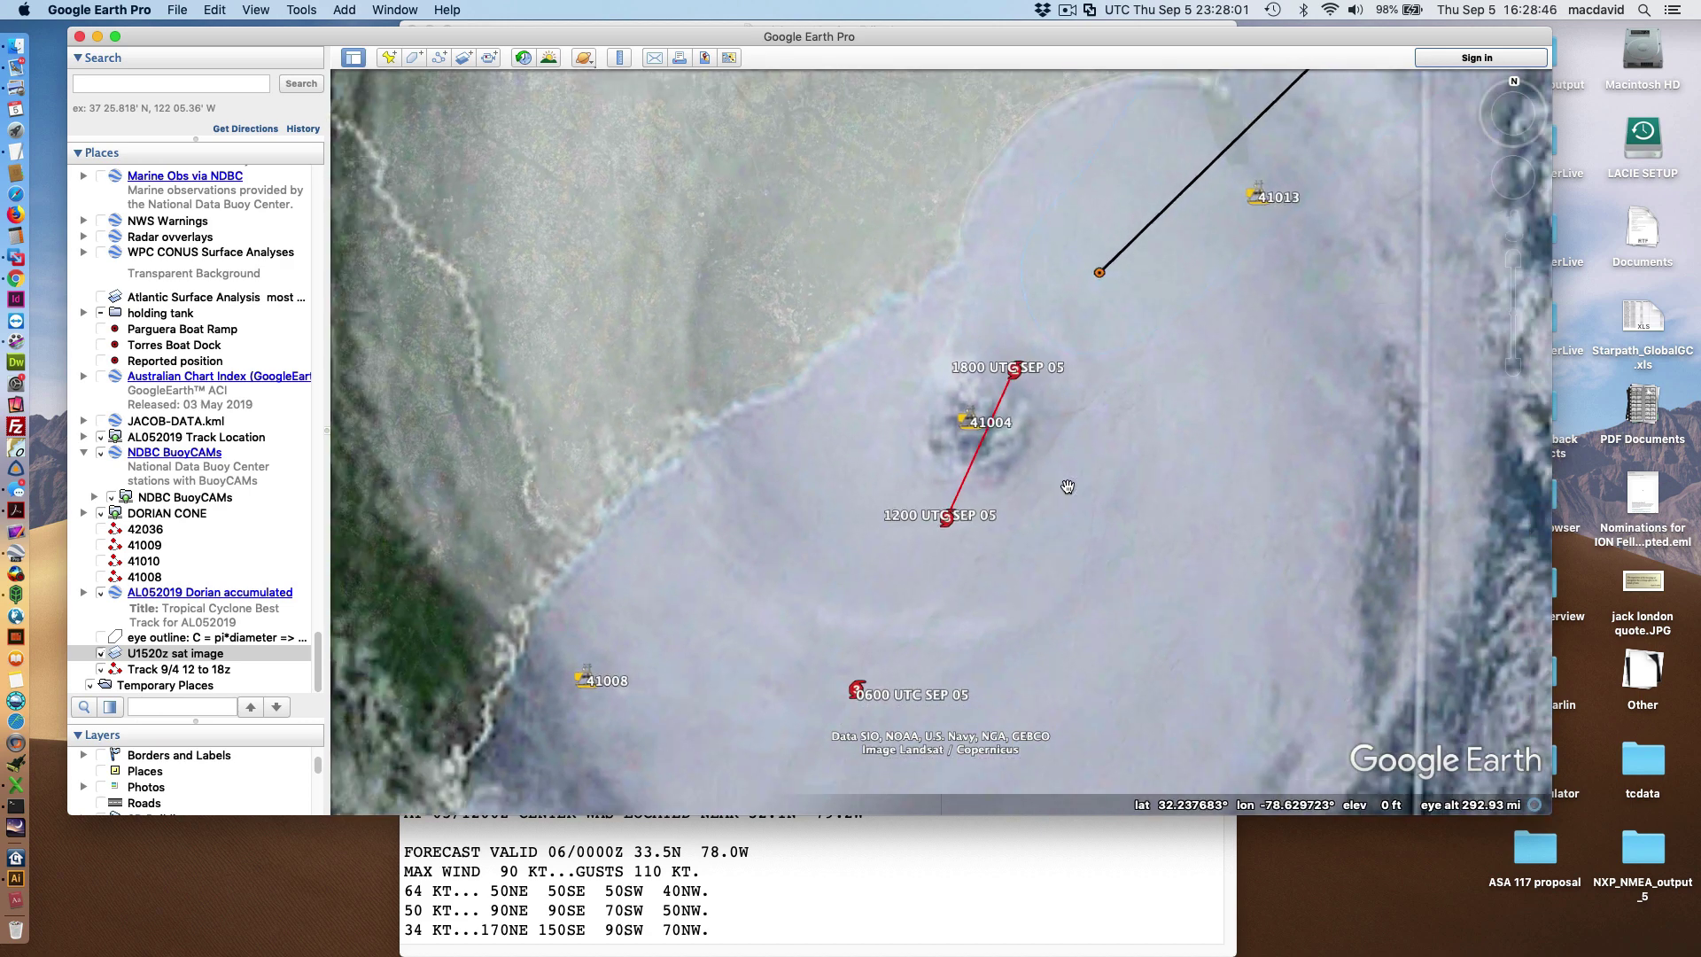
{"action": "scroll", "coordinate": [1068, 486], "scroll_direction": "up", "scroll_amount": 4}
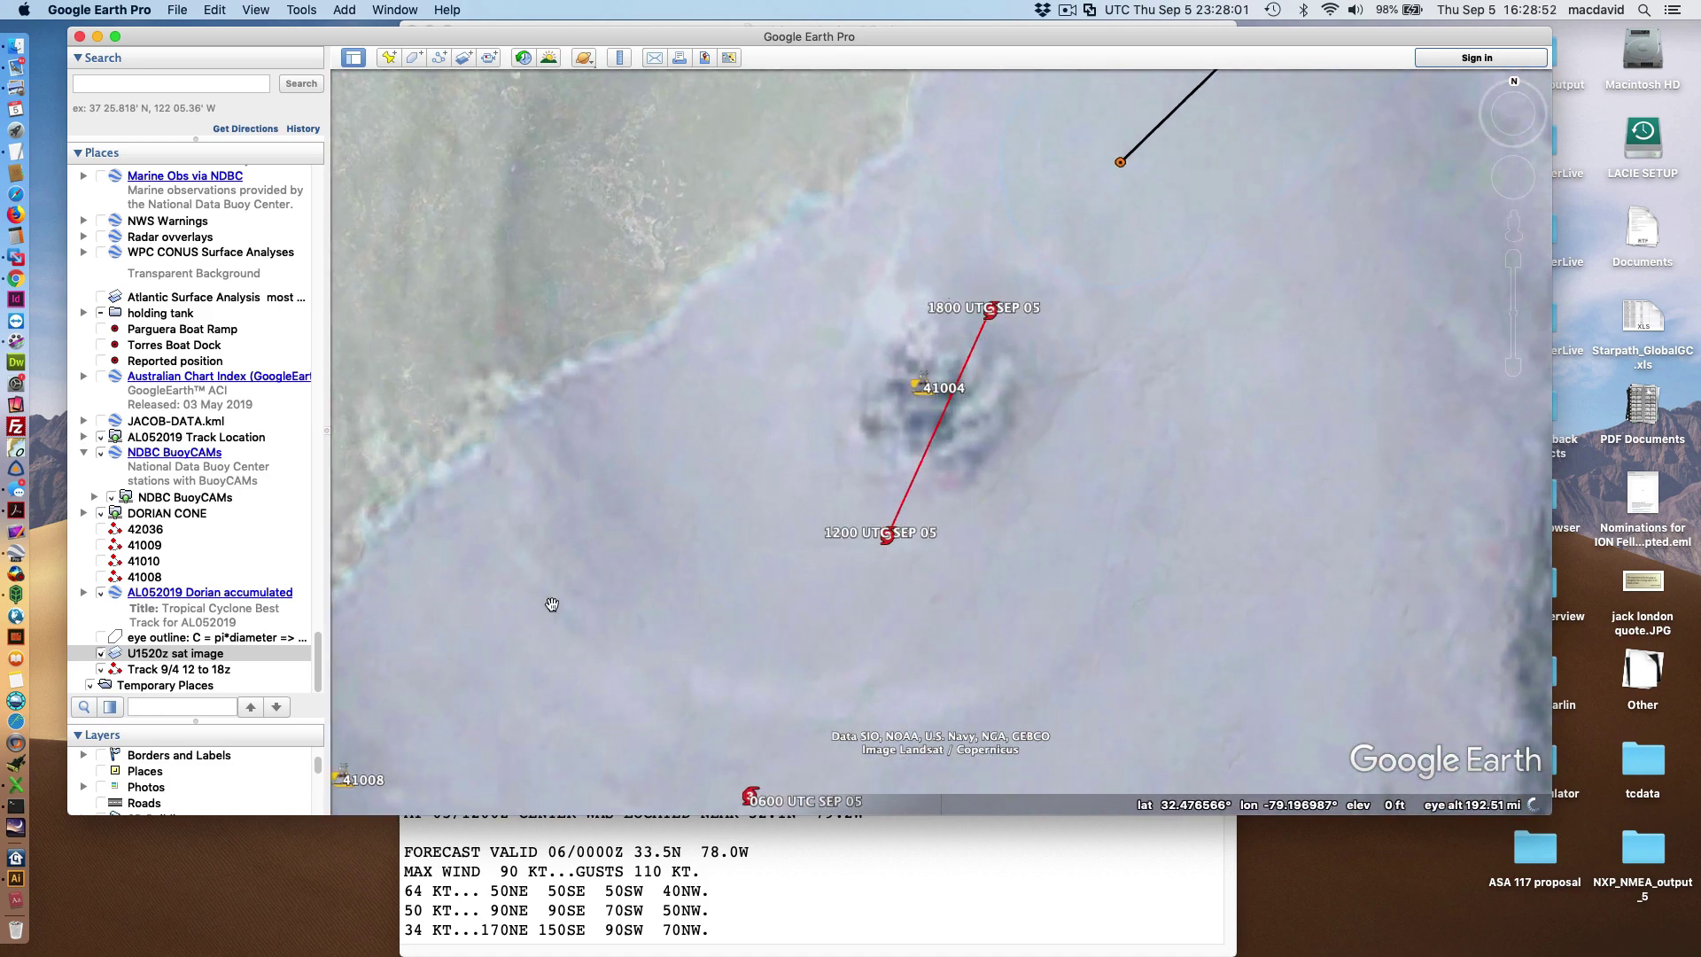
{"action": "left_click", "coordinate": [99, 638]}
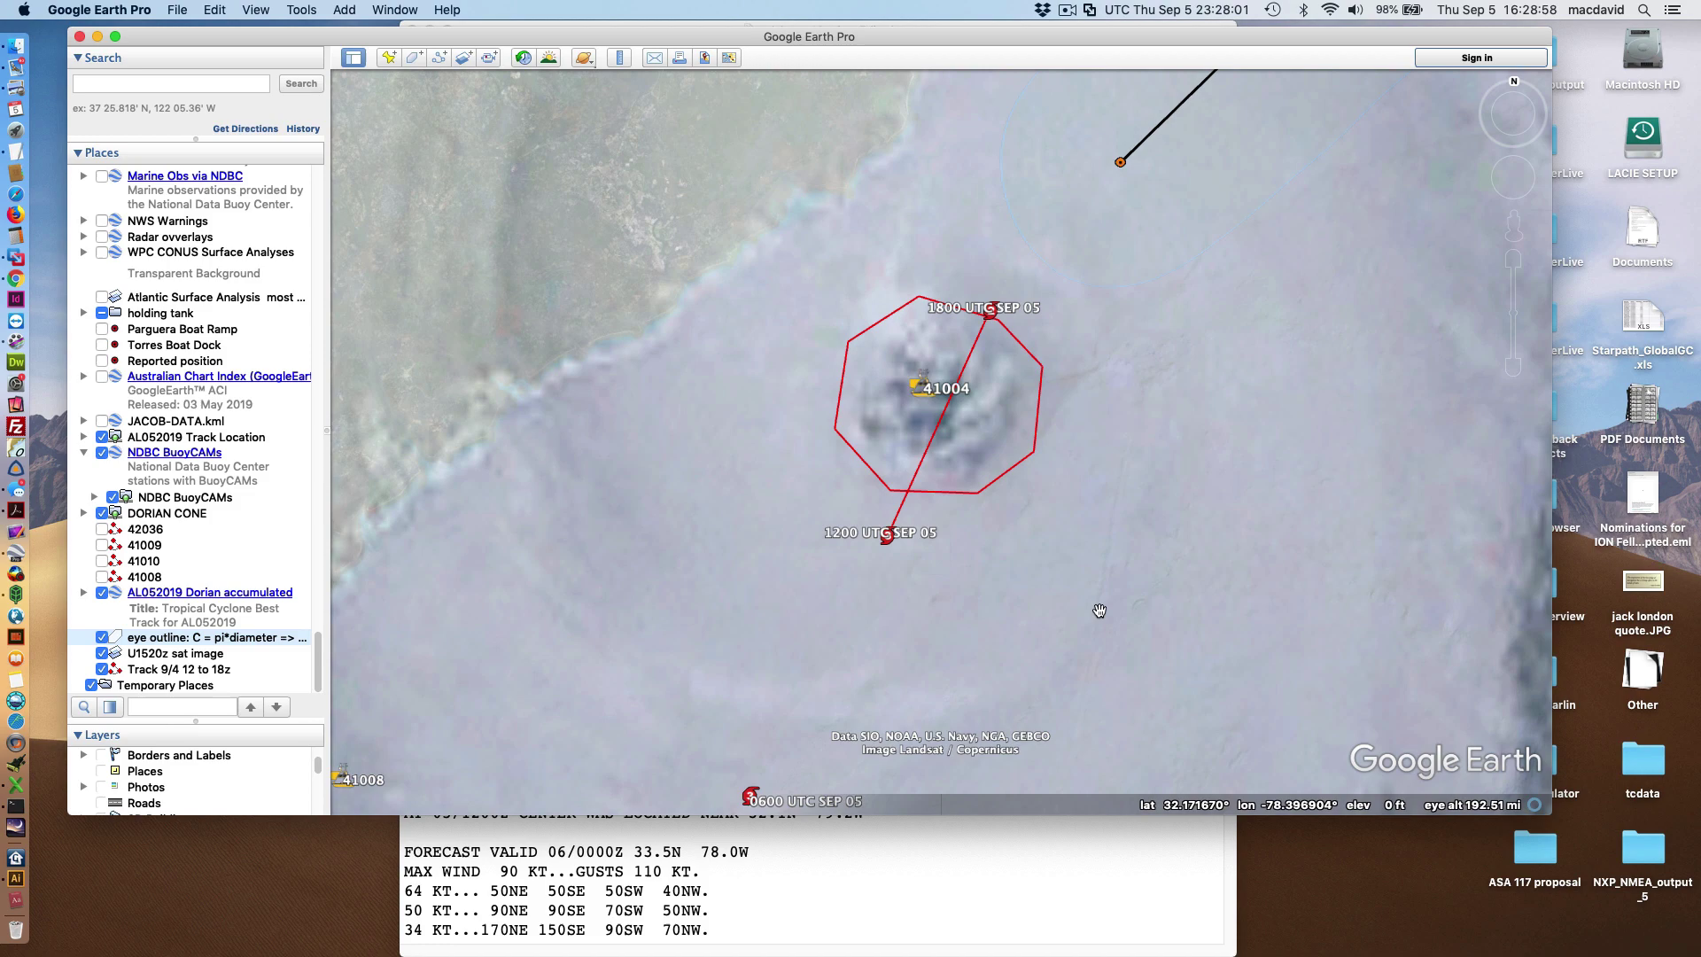
{"action": "left_click", "coordinate": [920, 864]}
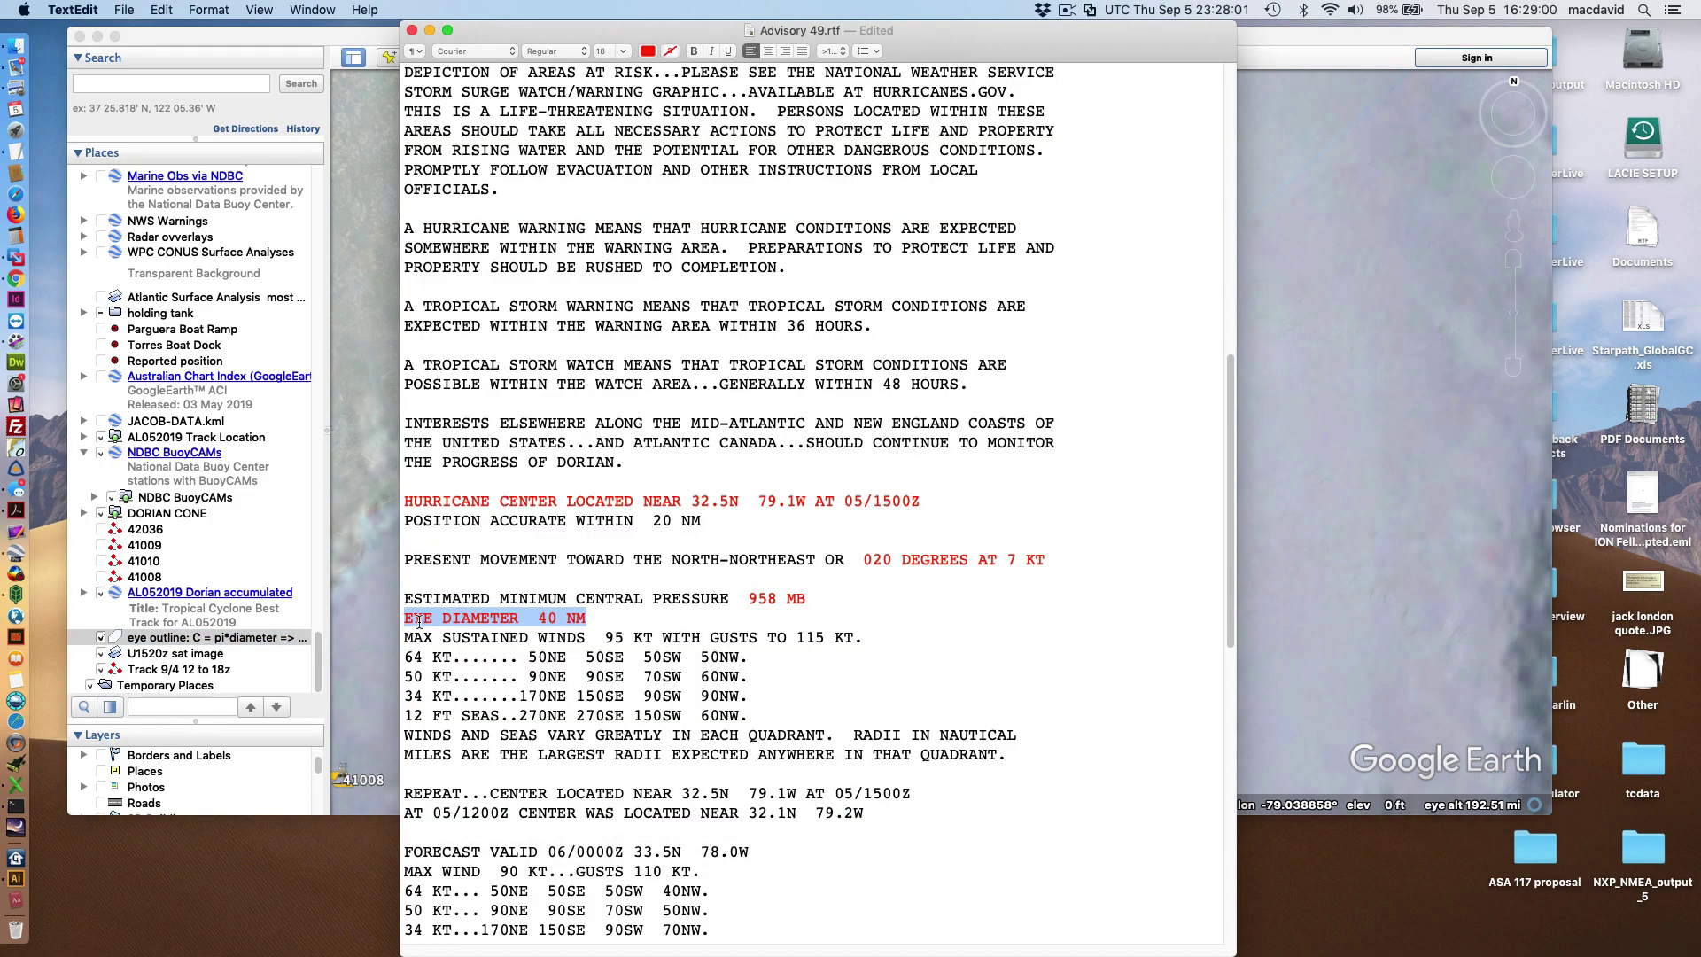
Deselect the eye diameter line in the advisory and return to the Google Earth map
{"action": "left_click", "coordinate": [578, 617]}
{"action": "left_click", "coordinate": [1256, 426]}
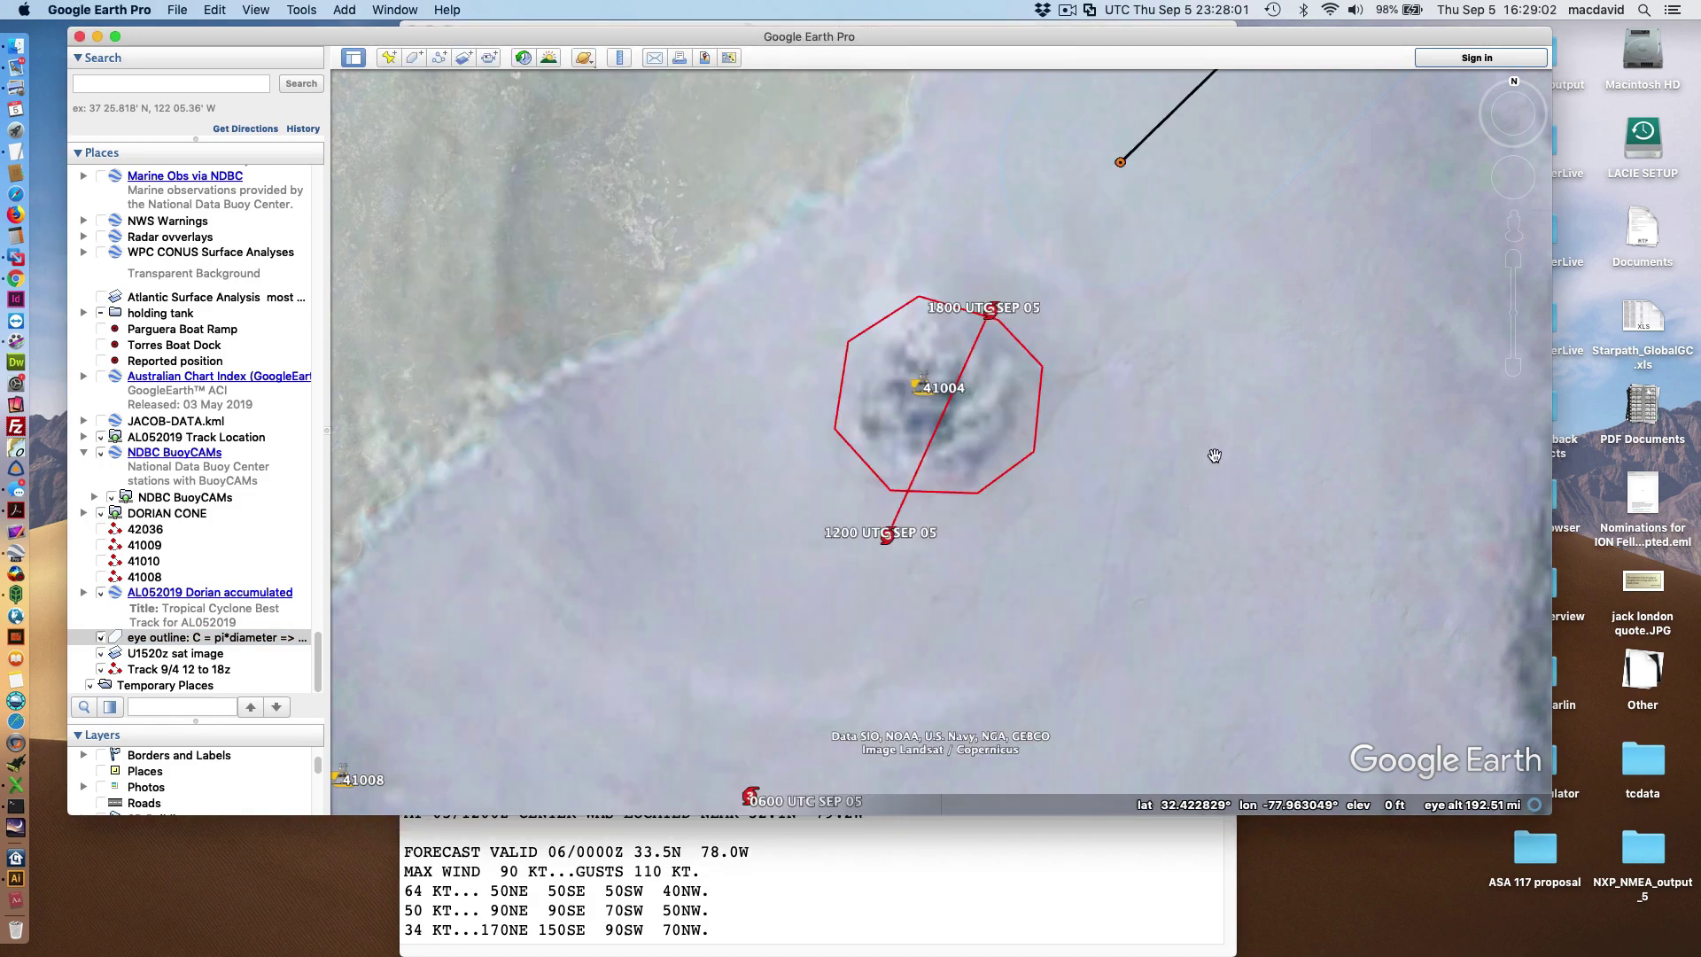
Inspect the eye outline polygon's name, including pi*diameter, in Get Info and cancel without changes
{"action": "right_click", "coordinate": [981, 336]}
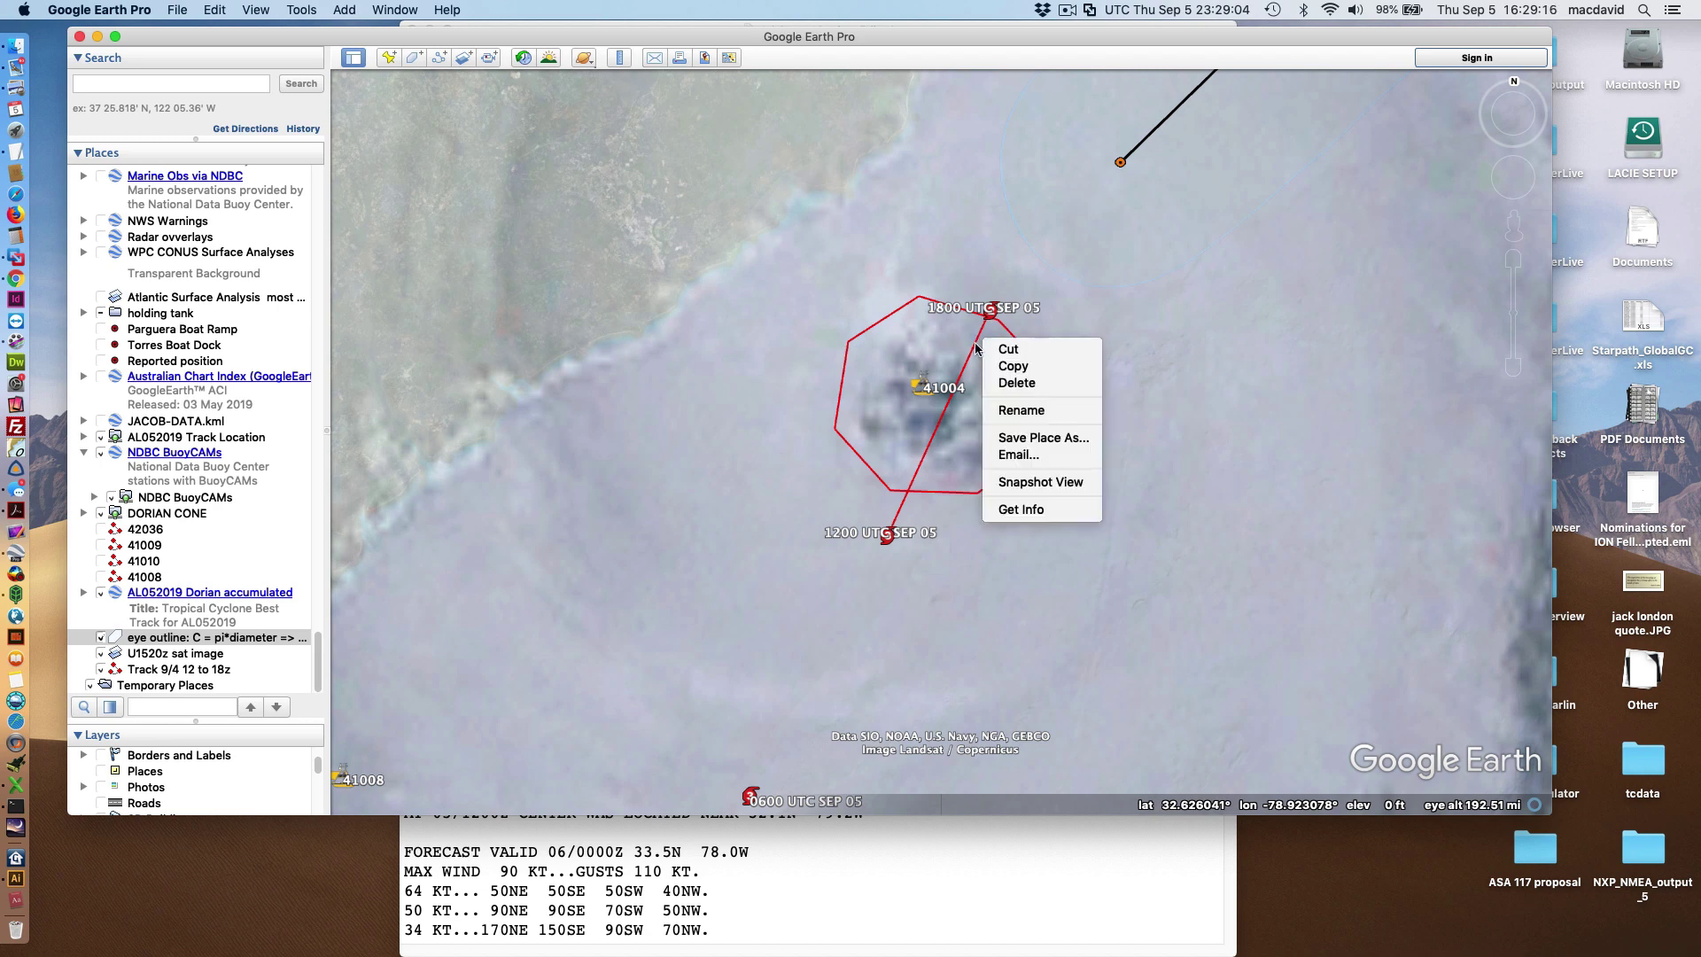
{"action": "left_click", "coordinate": [1010, 510]}
{"action": "key", "text": "Right"}
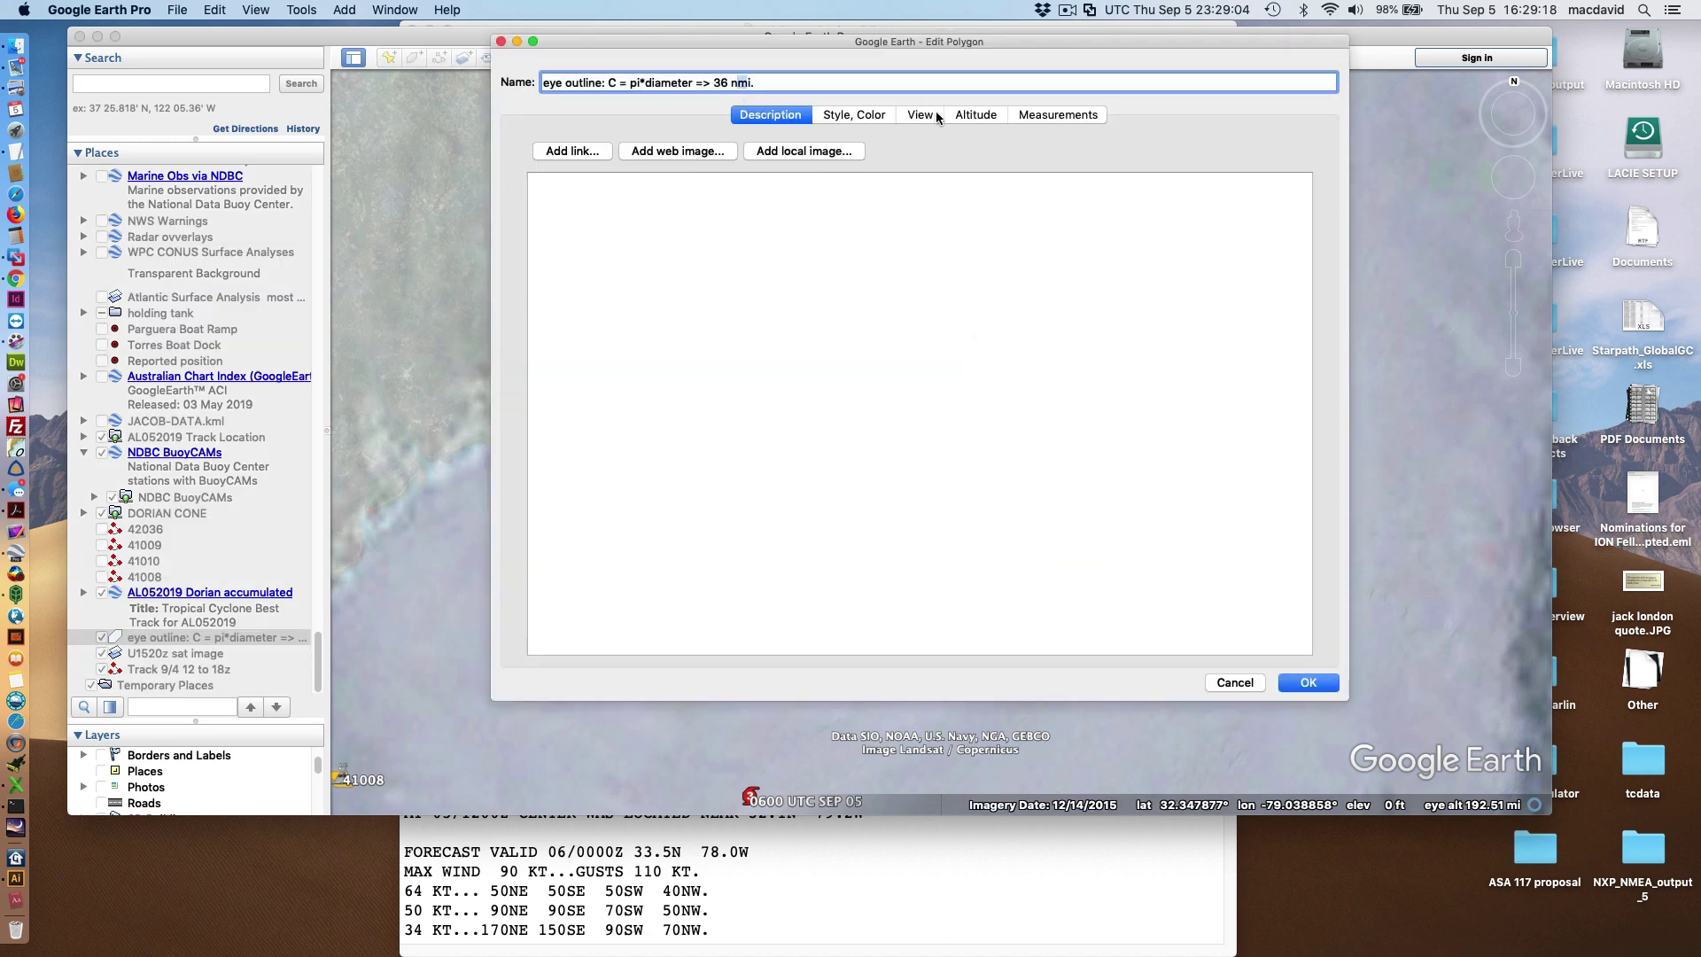
{"action": "double_click", "coordinate": [662, 83]}
{"action": "left_click", "coordinate": [1238, 684]}
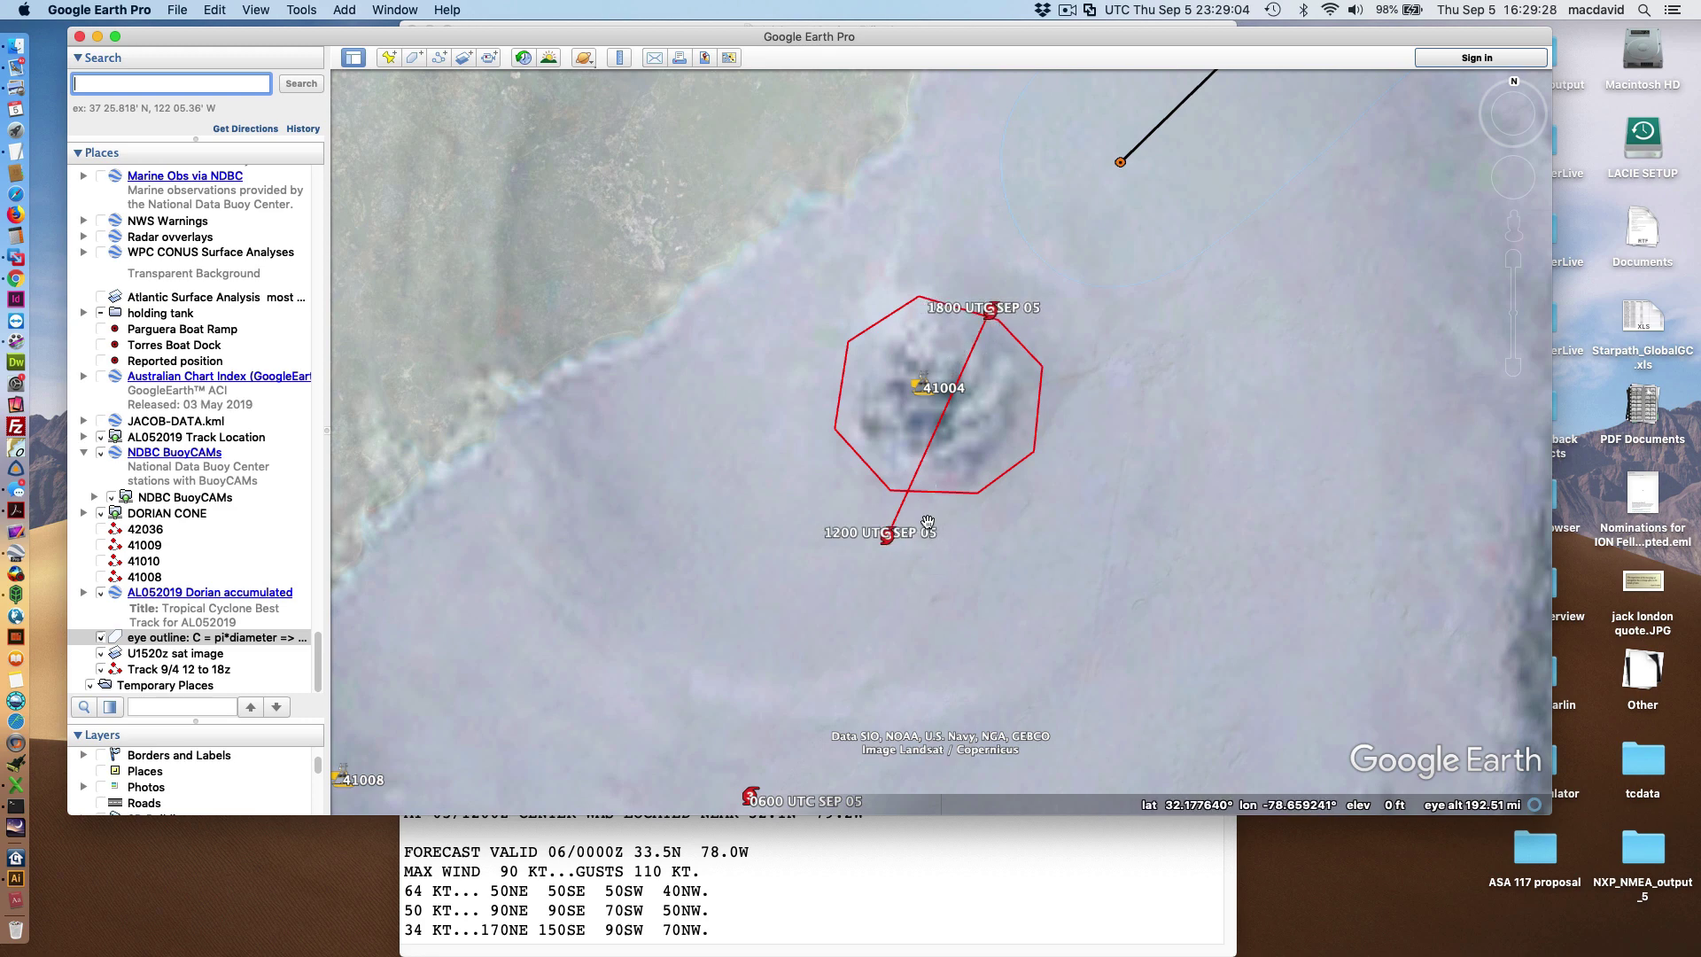
Zoom out, reposition the Google Earth window, and hide all windows with F11
{"action": "scroll", "coordinate": [1088, 522], "scroll_direction": "up", "scroll_amount": 2}
{"action": "scroll", "coordinate": [1086, 521], "scroll_direction": "down", "scroll_amount": 5}
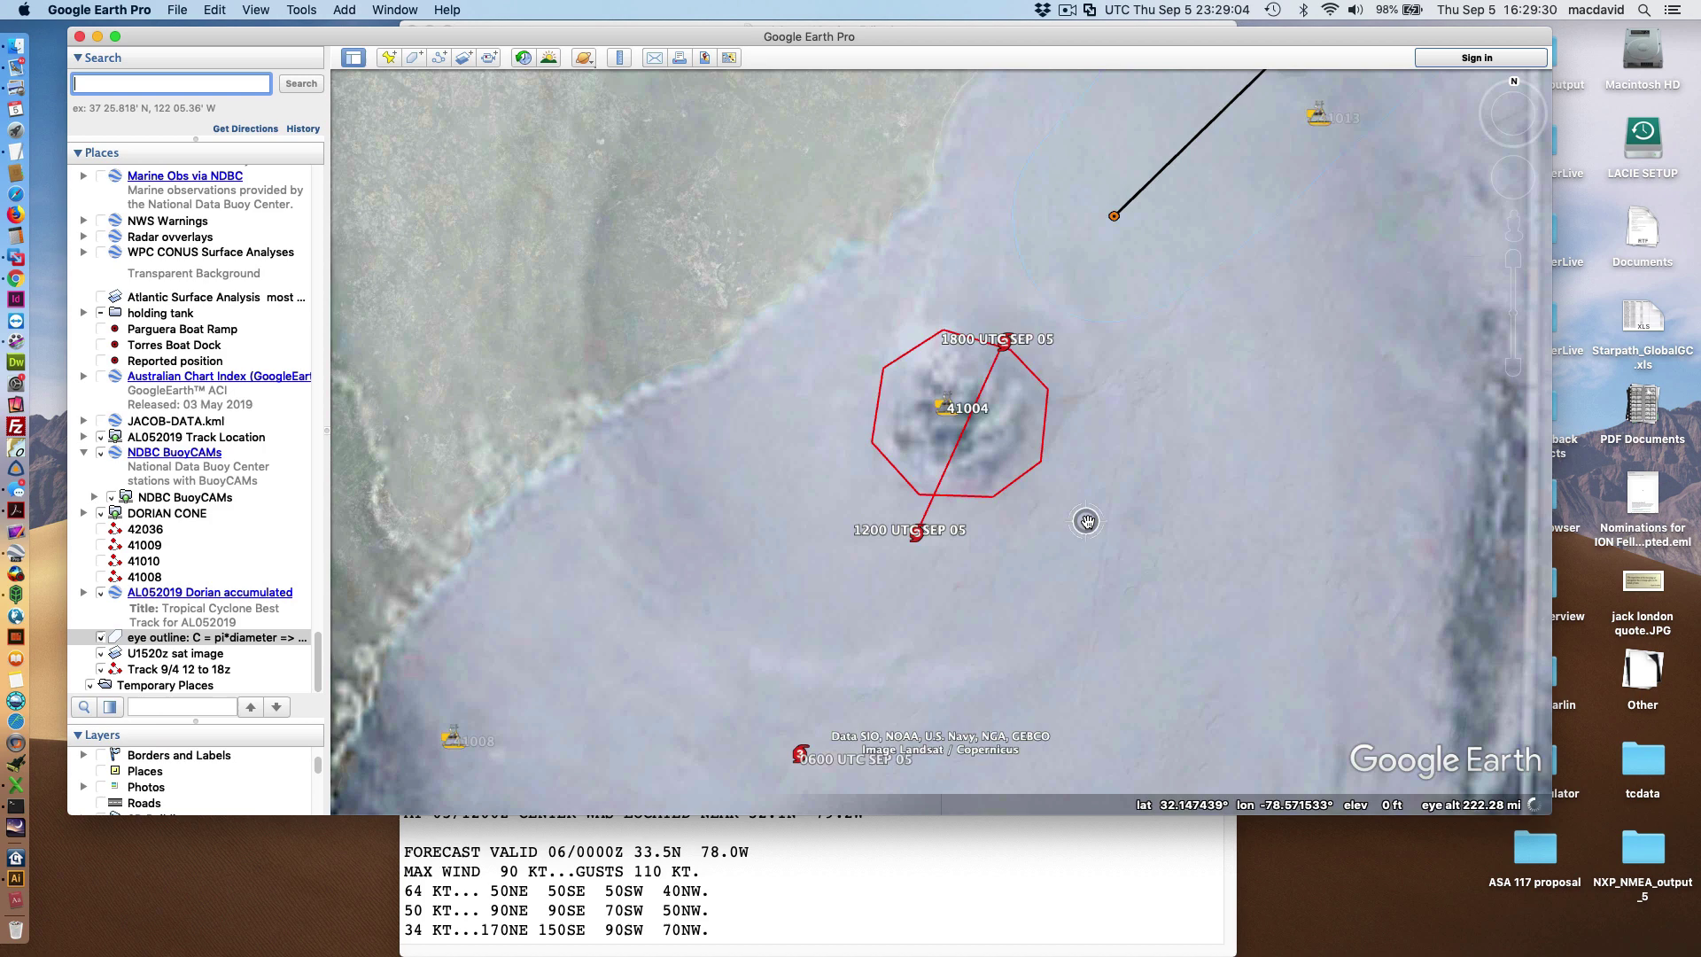
{"action": "scroll", "coordinate": [1086, 521], "scroll_direction": "up", "scroll_amount": 1}
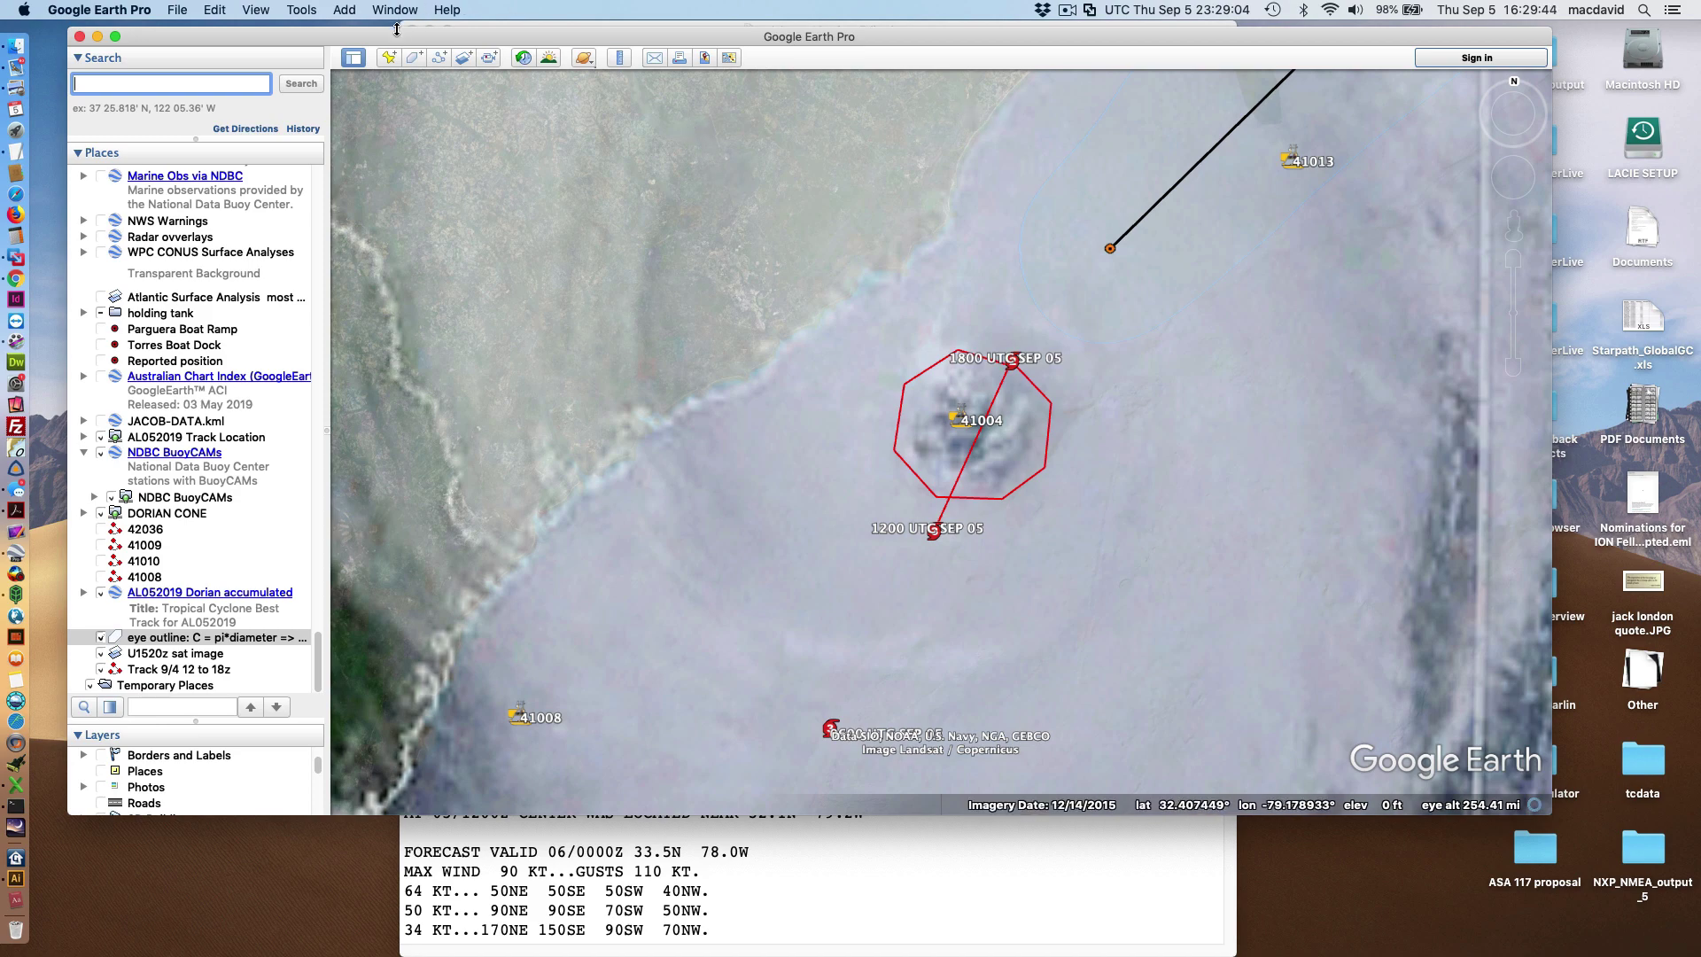
{"action": "left_click_drag", "start_coordinate": [396, 29], "coordinate": [439, 10]}
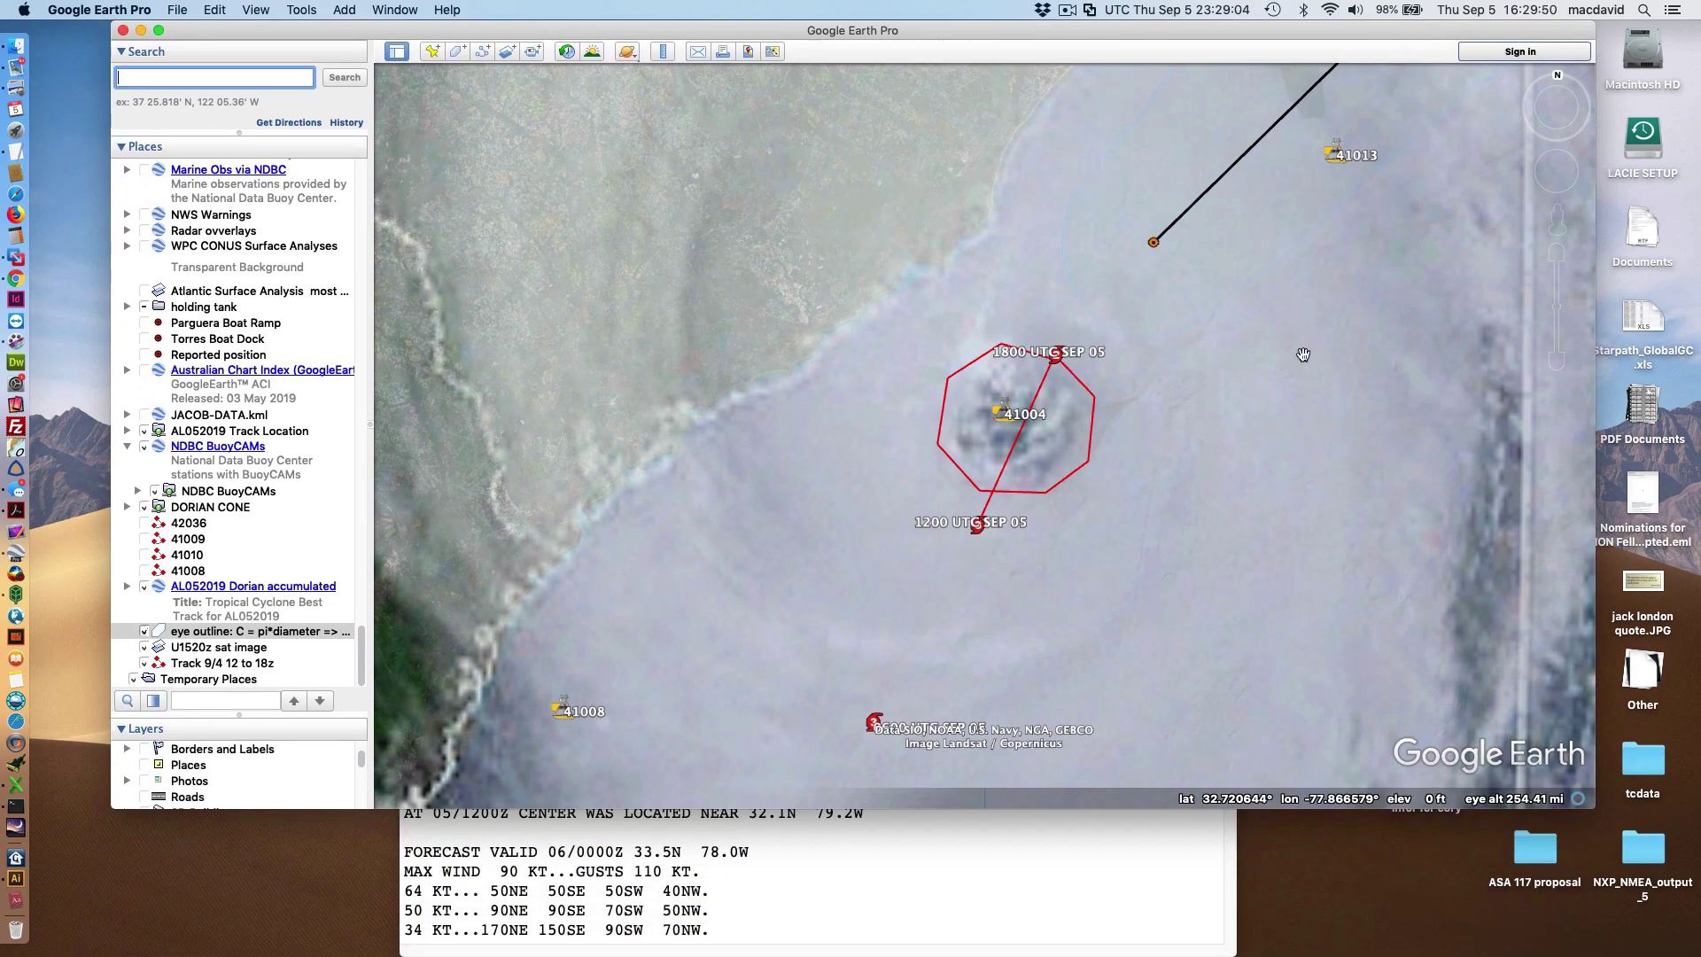
{"action": "key", "text": "F11"}
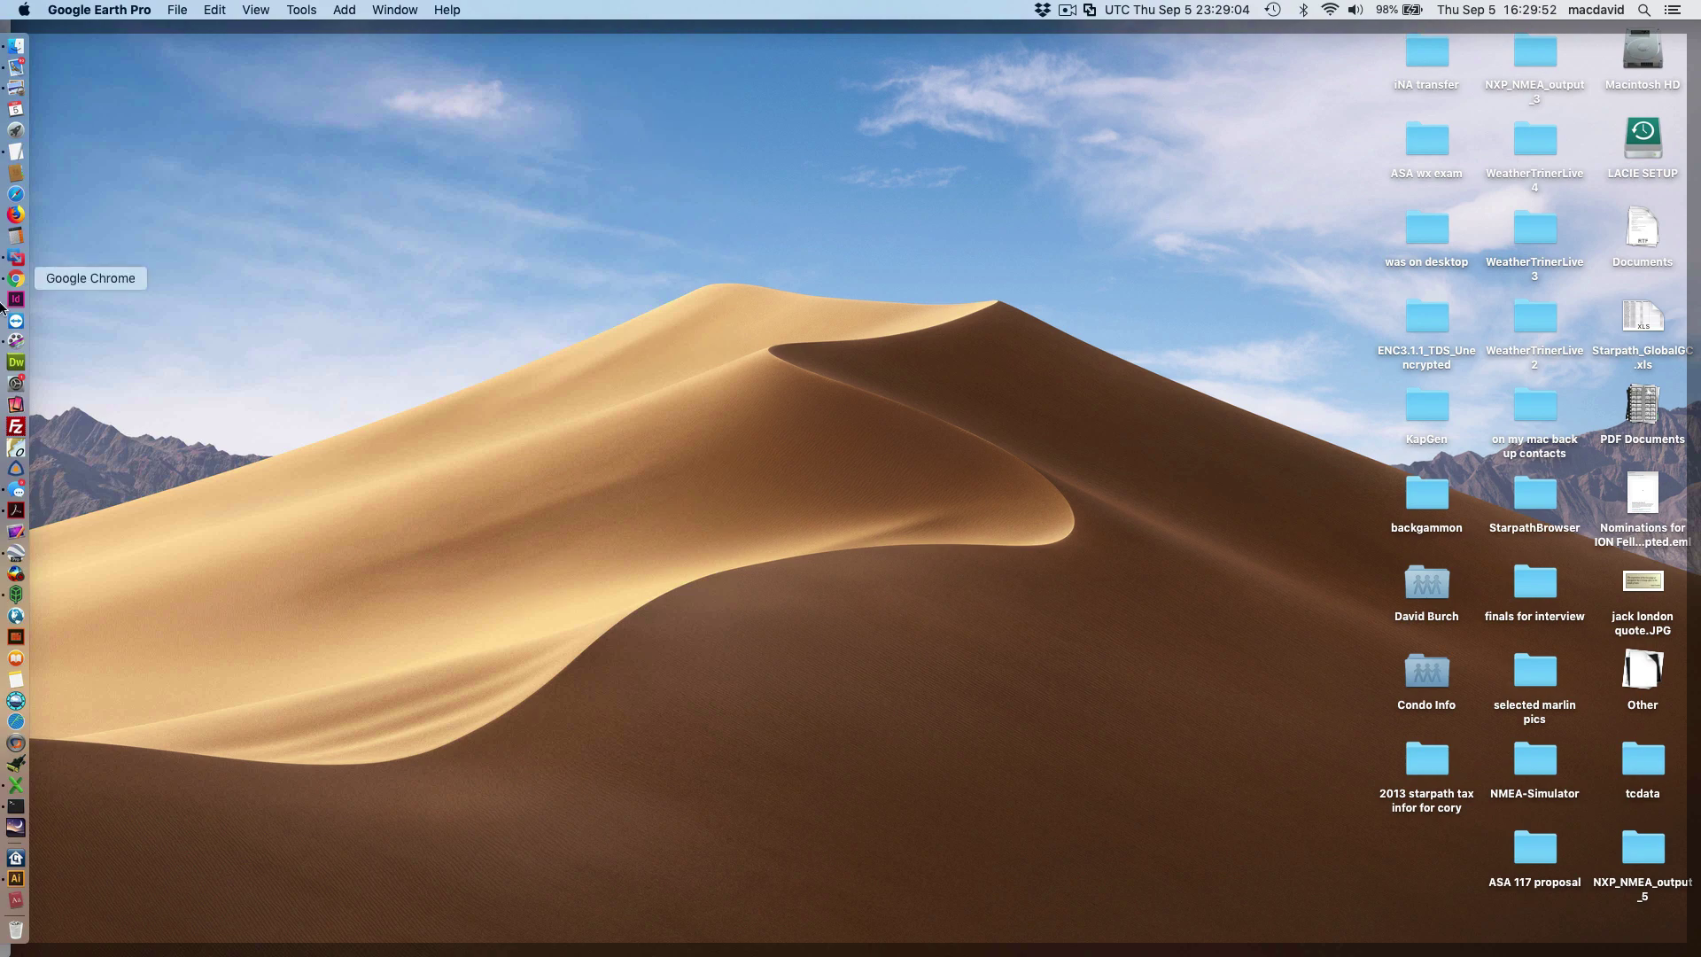
Open the NDBC station 41004 page in Chrome and scroll to its latest conditions and previous observations
{"action": "left_click", "coordinate": [16, 278]}
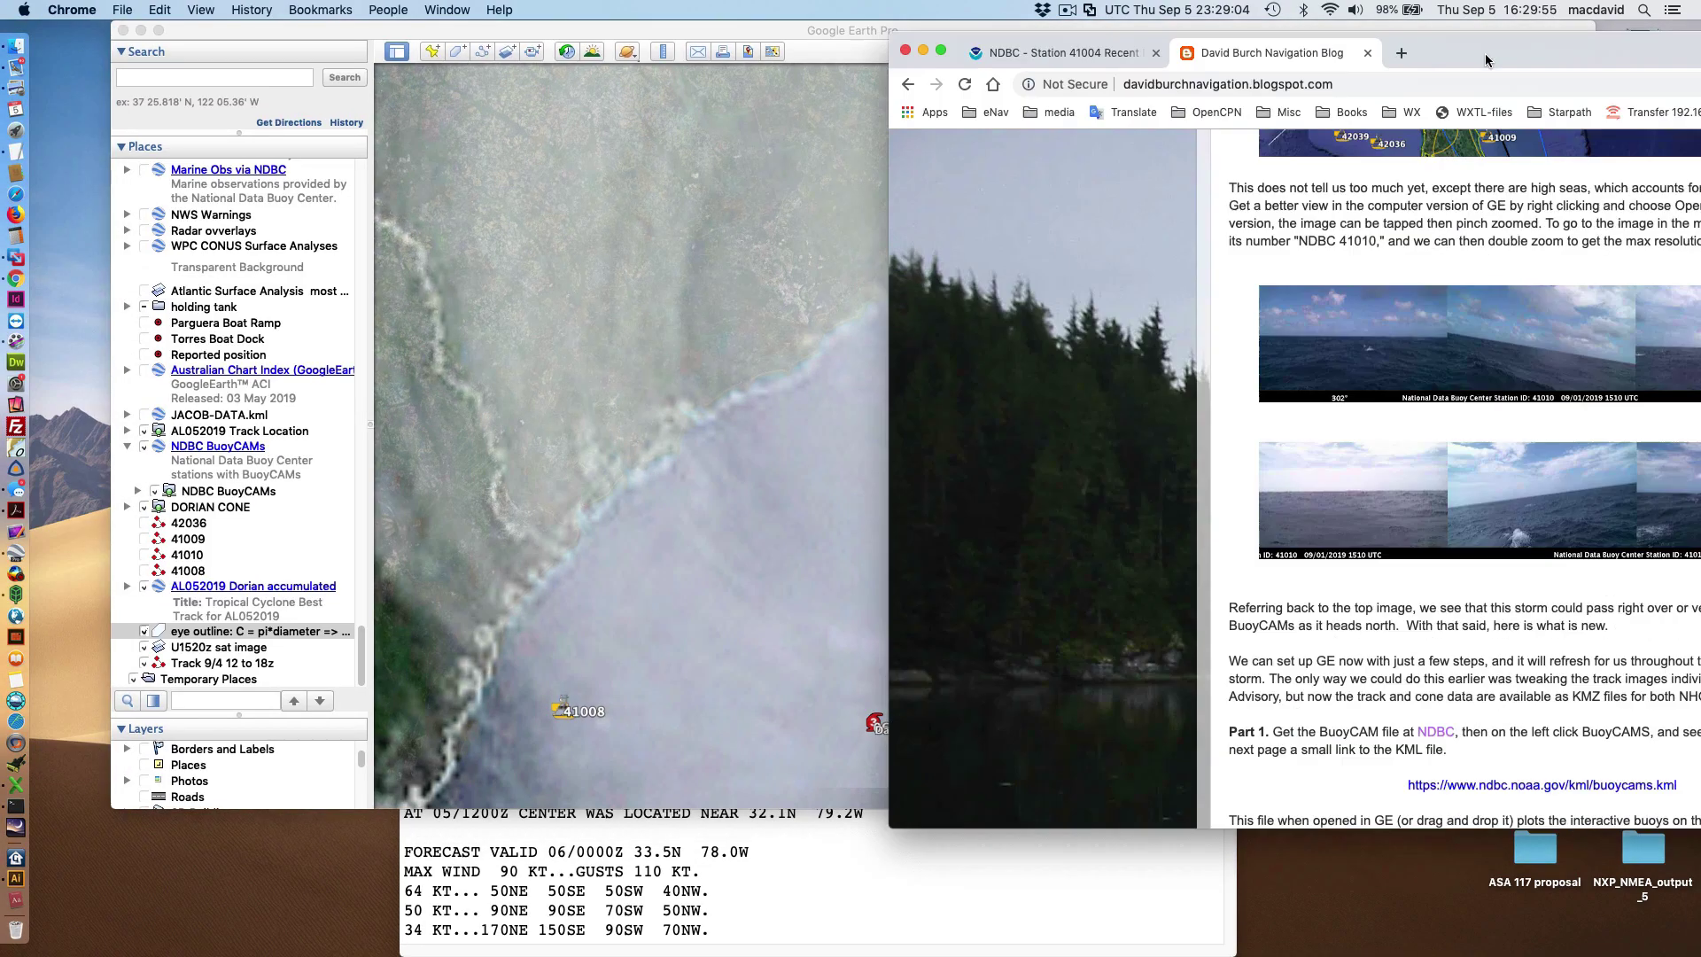
{"action": "left_click_drag", "start_coordinate": [1485, 53], "coordinate": [846, 64]}
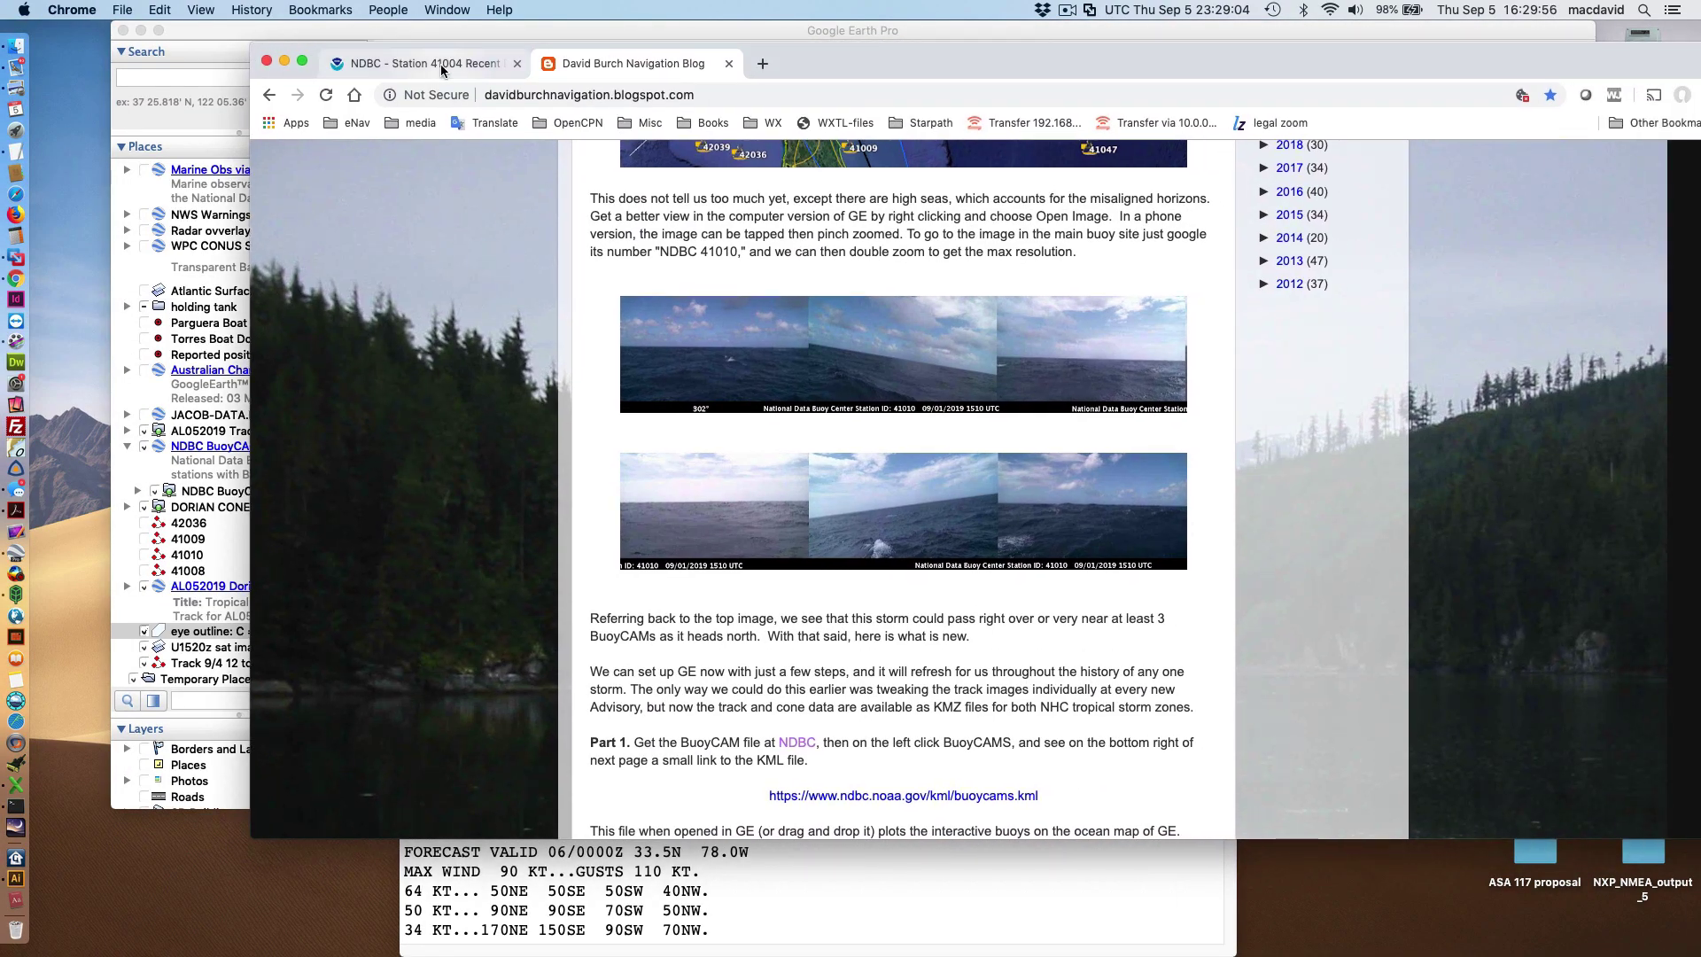
{"action": "left_click", "coordinate": [440, 64]}
{"action": "scroll", "coordinate": [1375, 412], "scroll_direction": "up", "scroll_amount": 3}
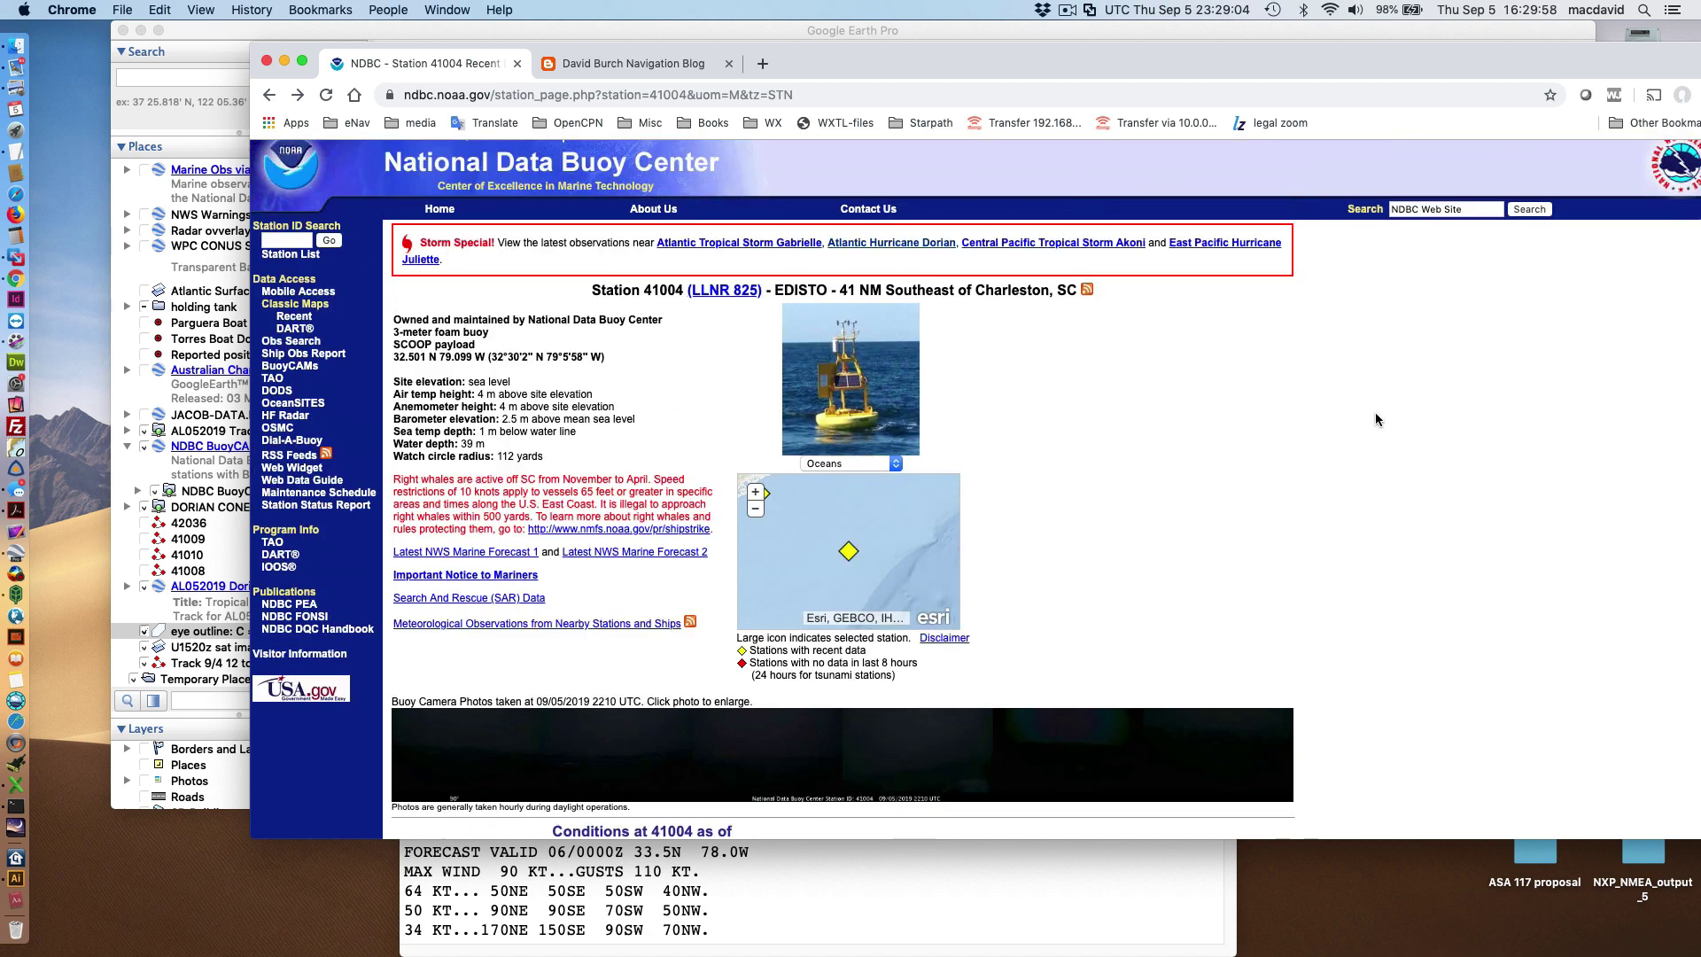
{"action": "scroll", "coordinate": [1375, 412], "scroll_direction": "up", "scroll_amount": 5}
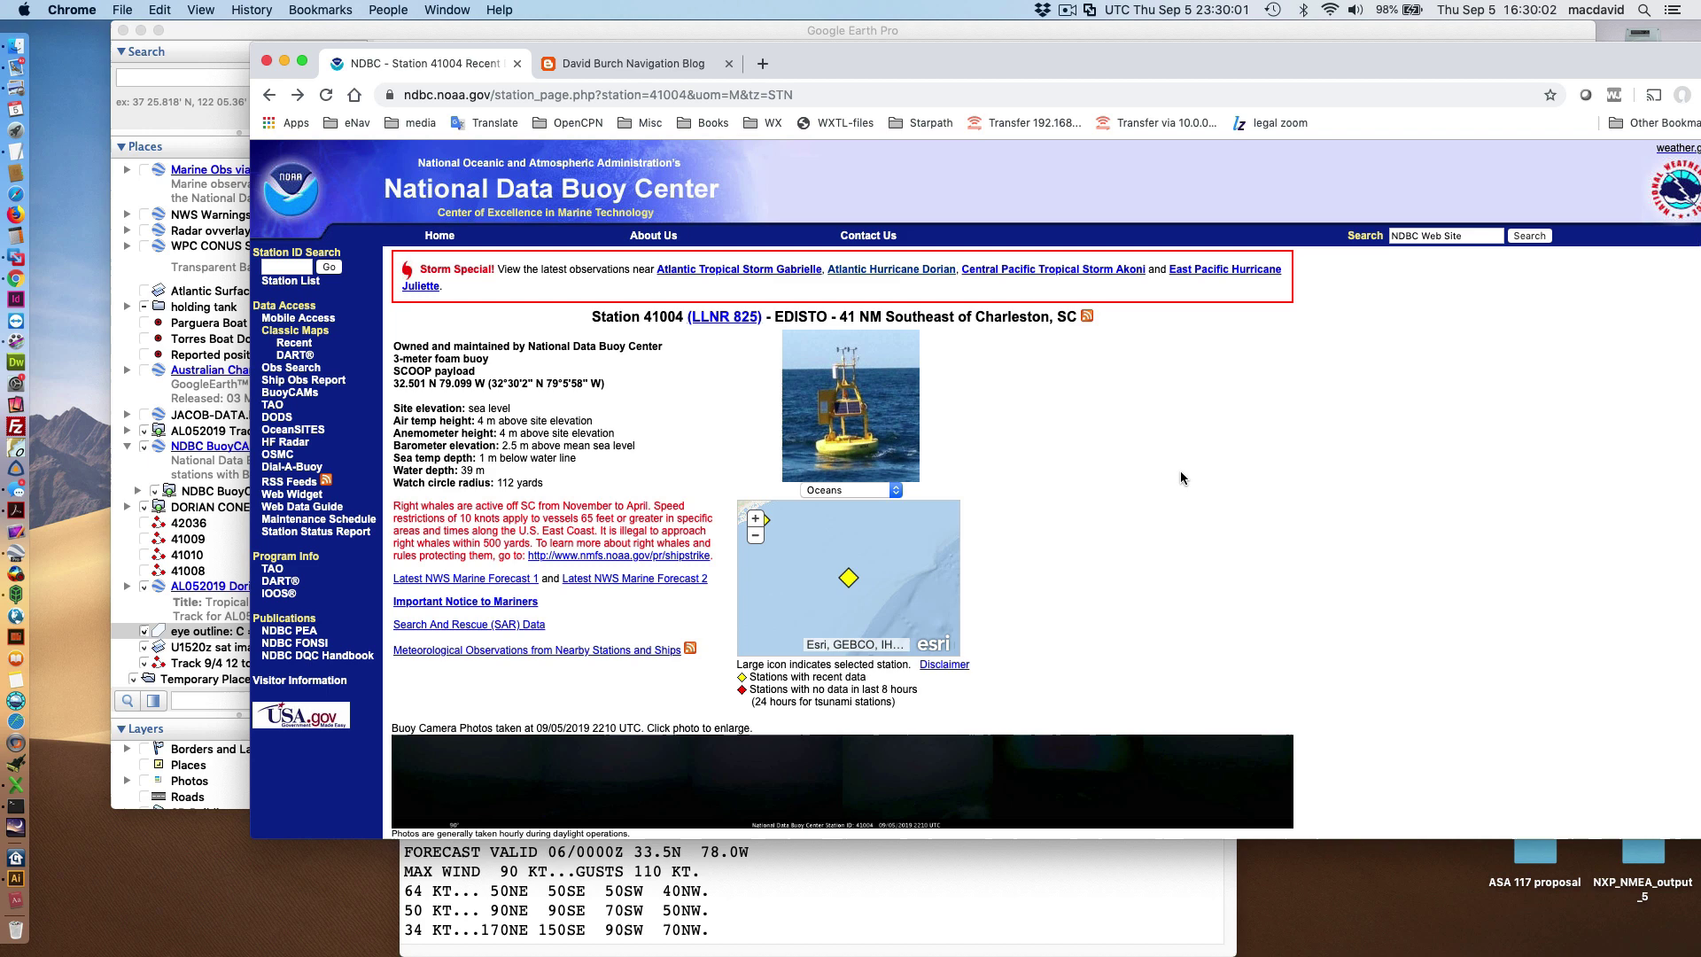
{"action": "scroll", "coordinate": [1180, 471], "scroll_direction": "down", "scroll_amount": 10}
{"action": "scroll", "coordinate": [1166, 681], "scroll_direction": "down", "scroll_amount": 4}
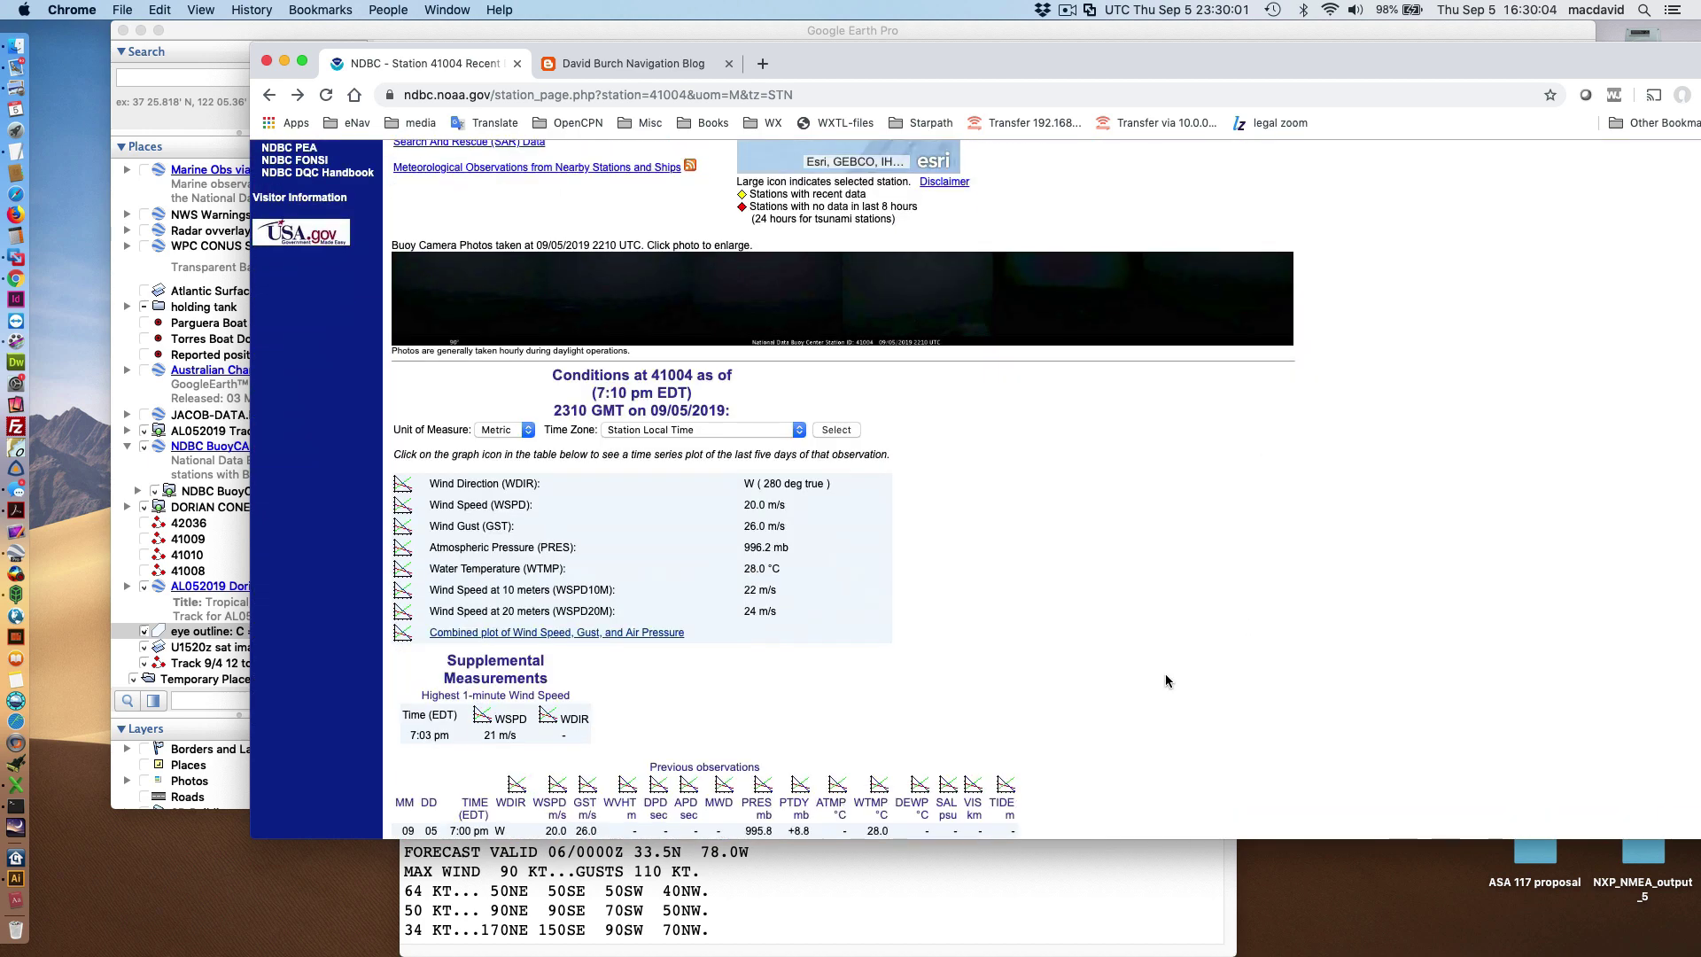
{"action": "scroll", "coordinate": [1203, 550], "scroll_direction": "down", "scroll_amount": 2}
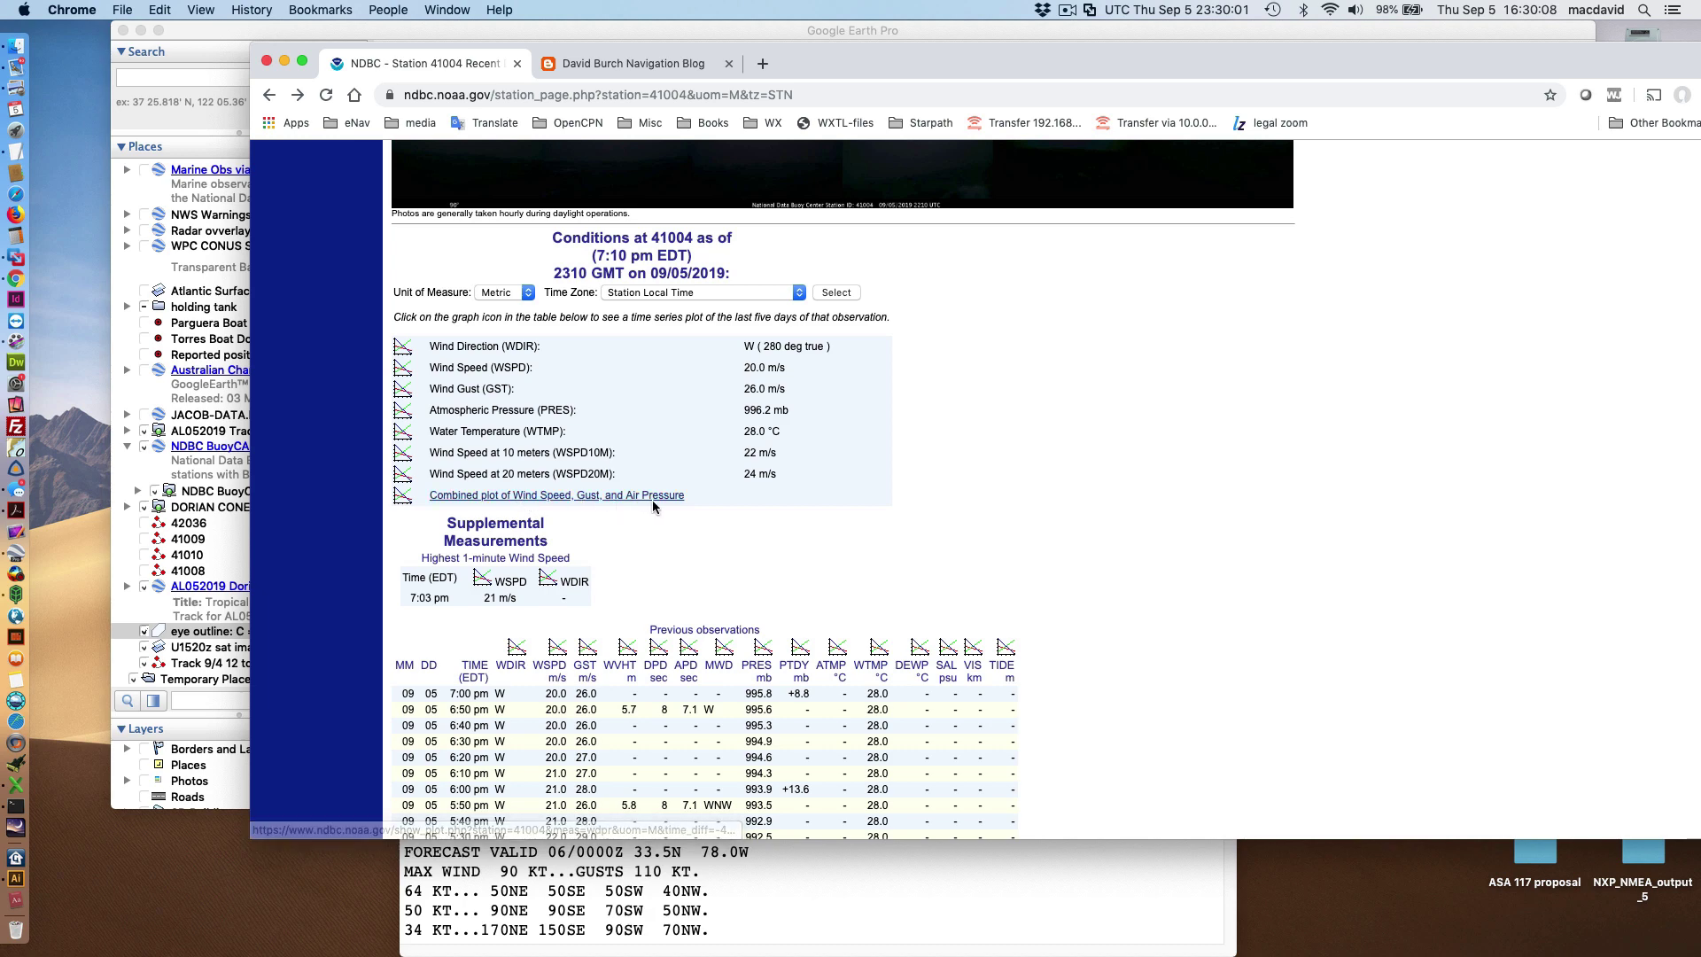
Open buoy 41004's combined wind speed, gust and air pressure plot, then return to the navigation blog tab
{"action": "left_click", "coordinate": [587, 502]}
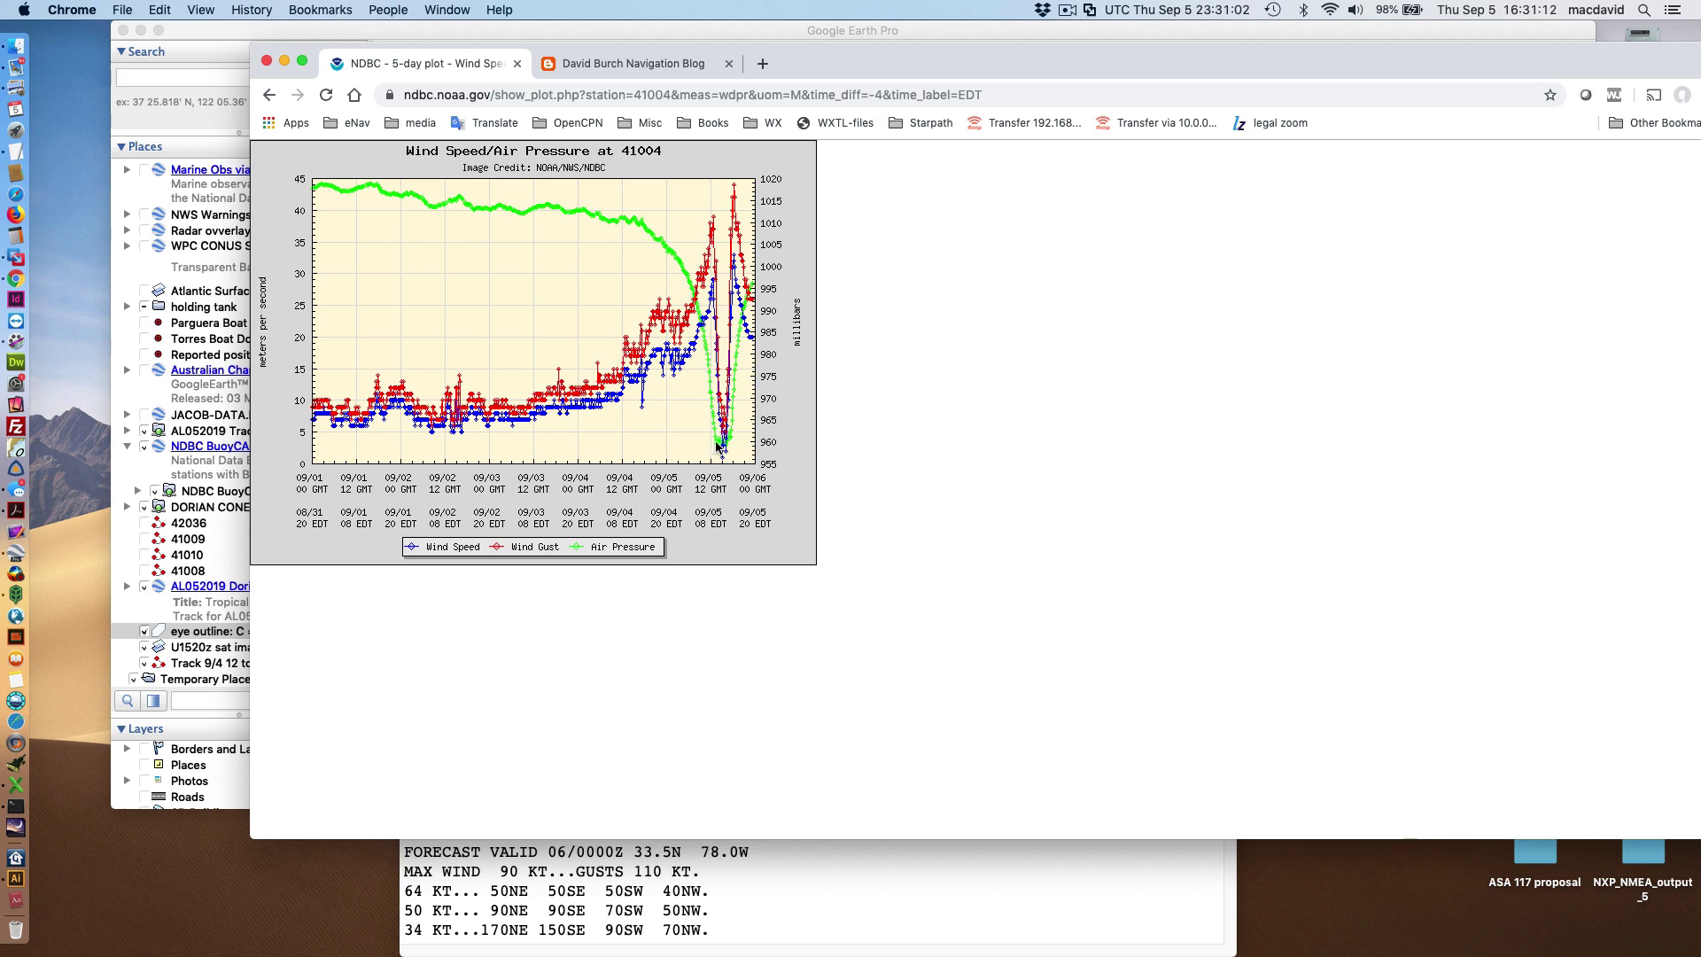
{"action": "left_click", "coordinate": [646, 63]}
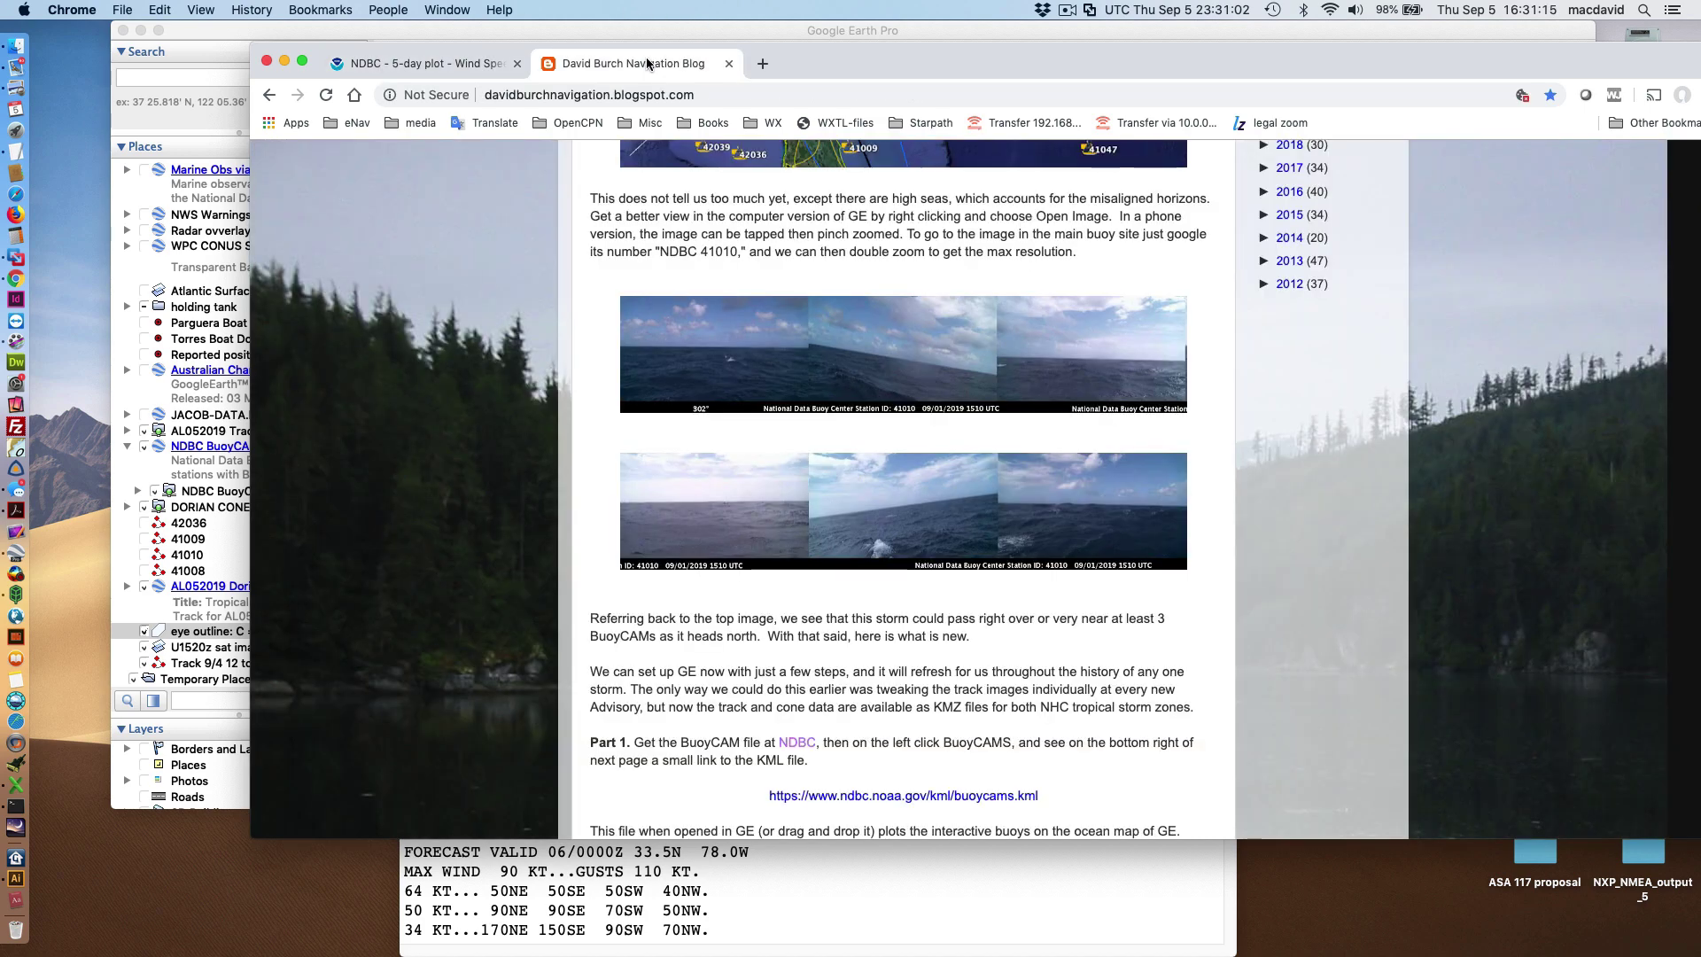
Bring Dorian Eye.pdf in Acrobat in front of Google Earth and zoom it to 84%
{"action": "double_click", "coordinate": [817, 50]}
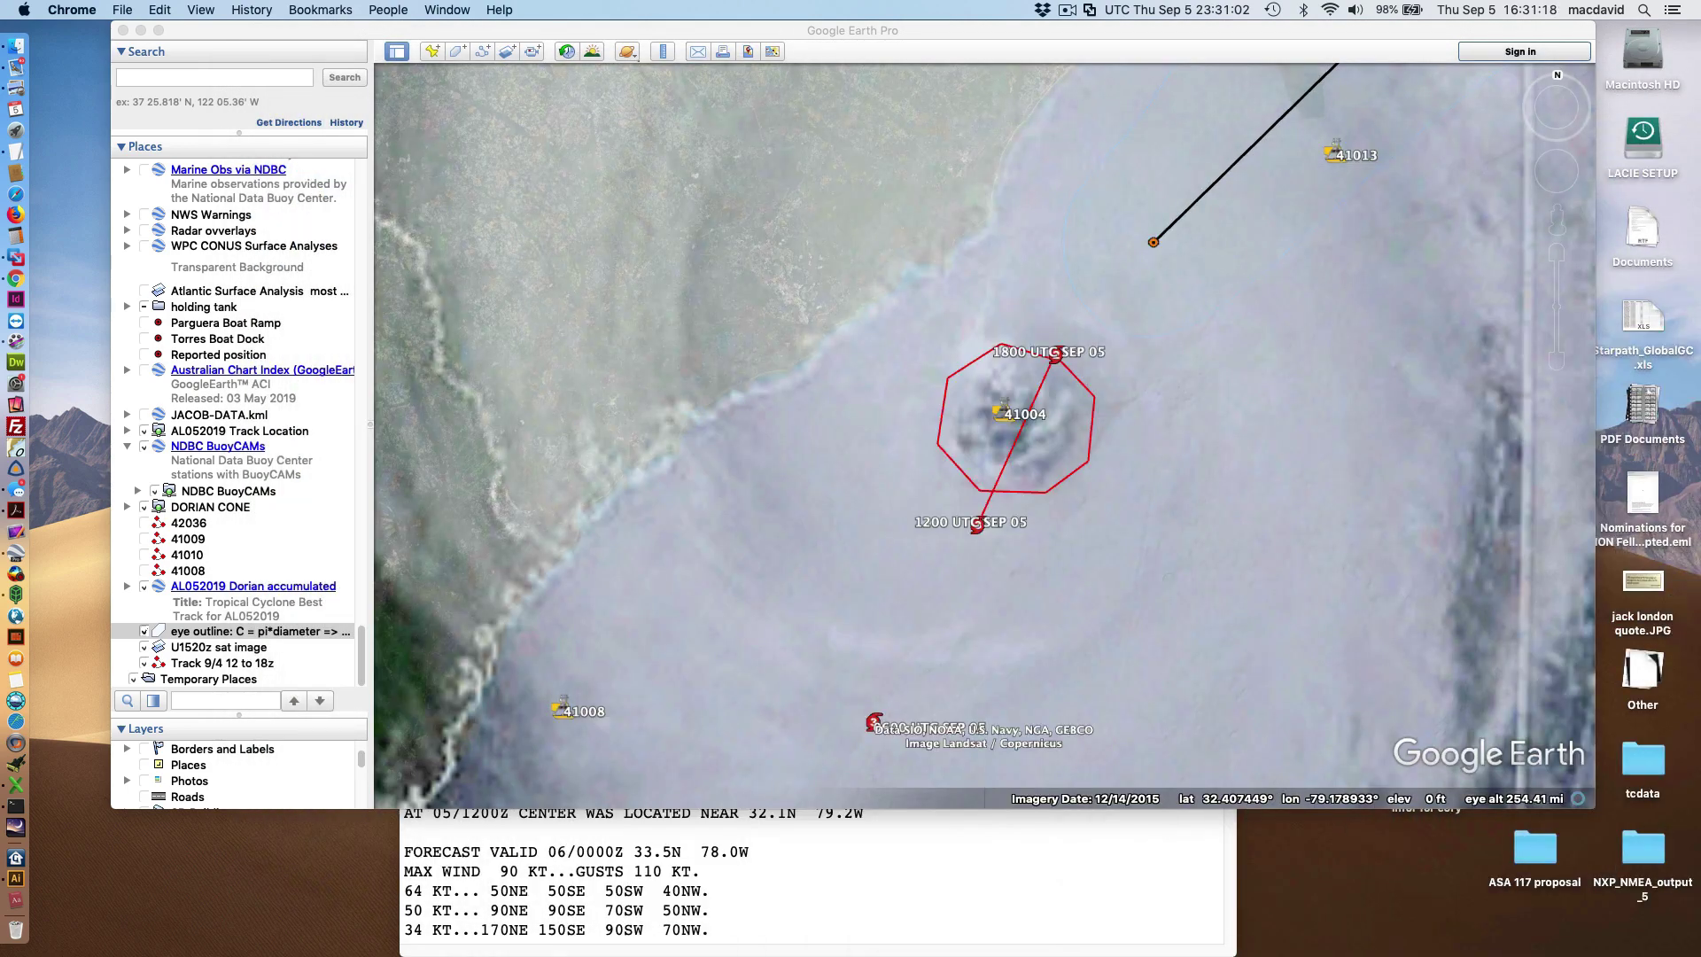
{"action": "key", "text": "super+Tab"}
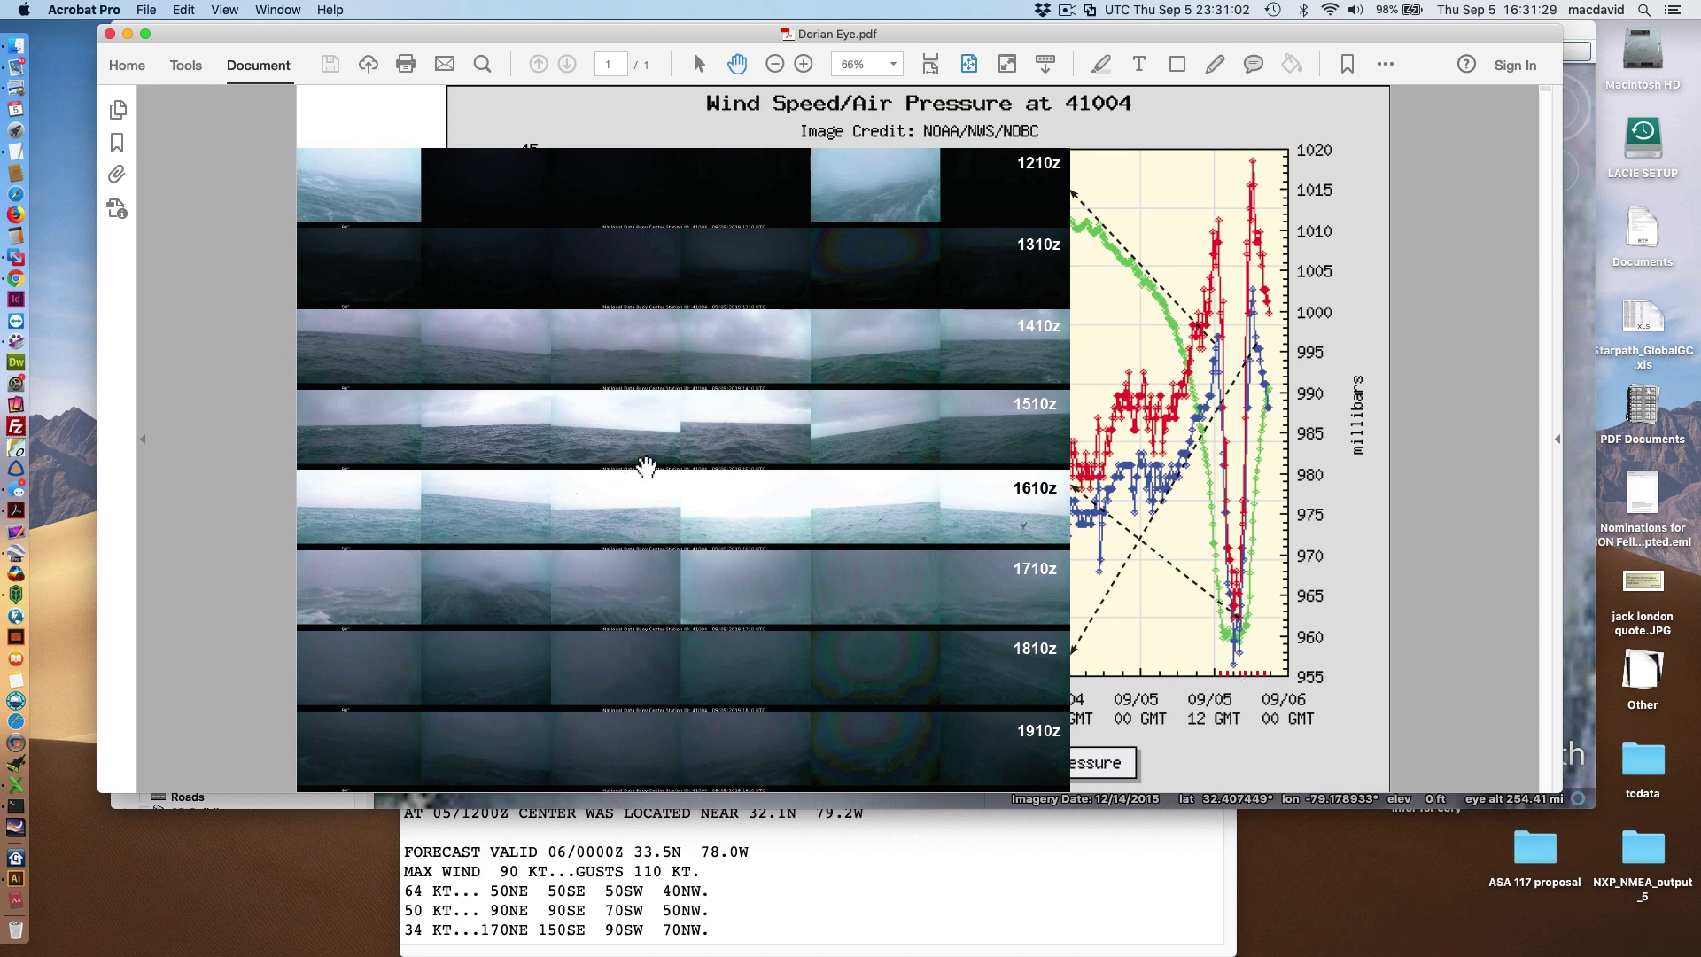
{"action": "left_click", "coordinate": [804, 64]}
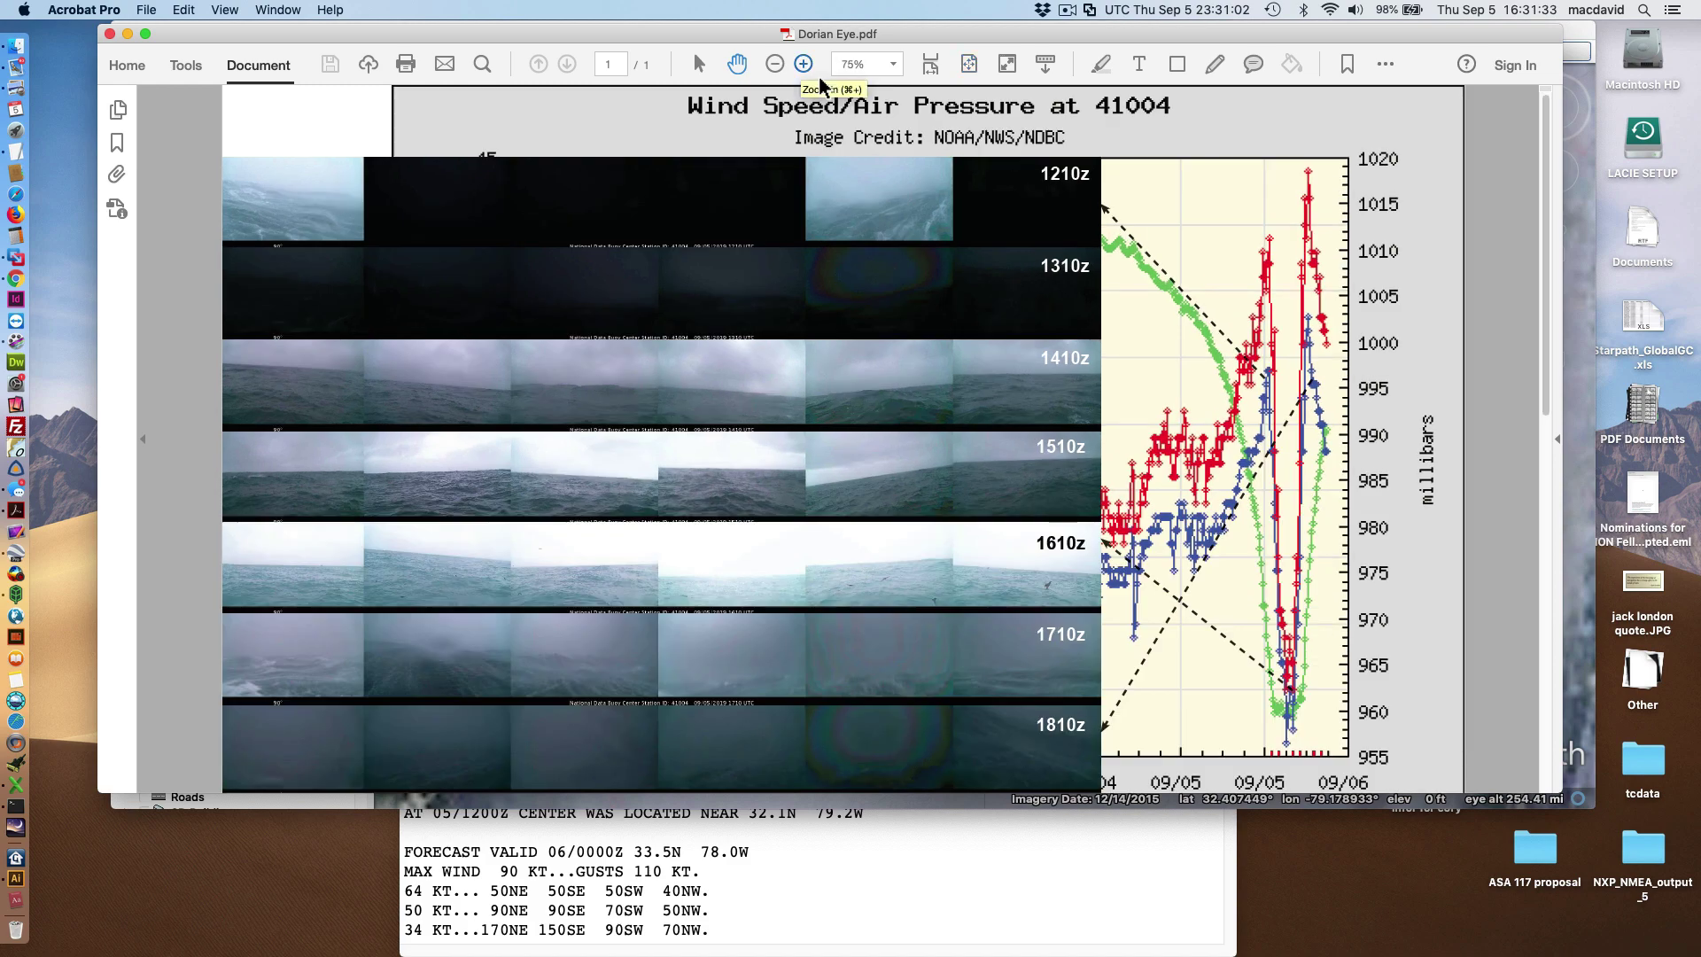
{"action": "left_click", "coordinate": [804, 64]}
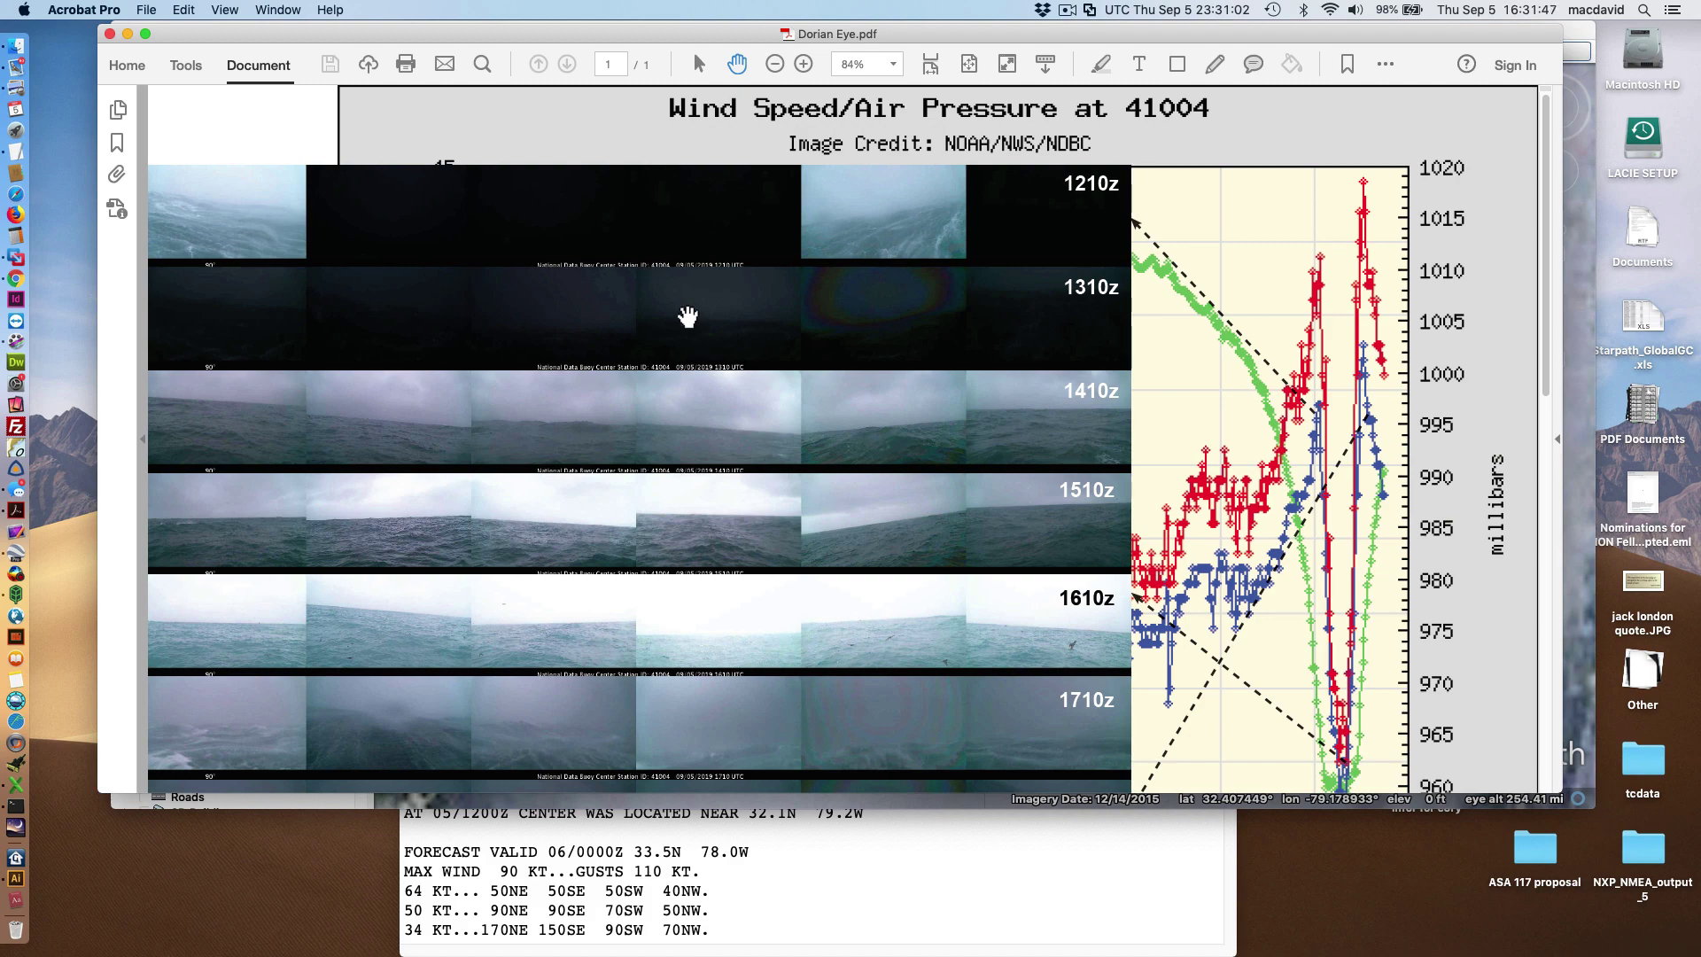
{"action": "scroll", "coordinate": [824, 638], "scroll_direction": "down", "scroll_amount": 4}
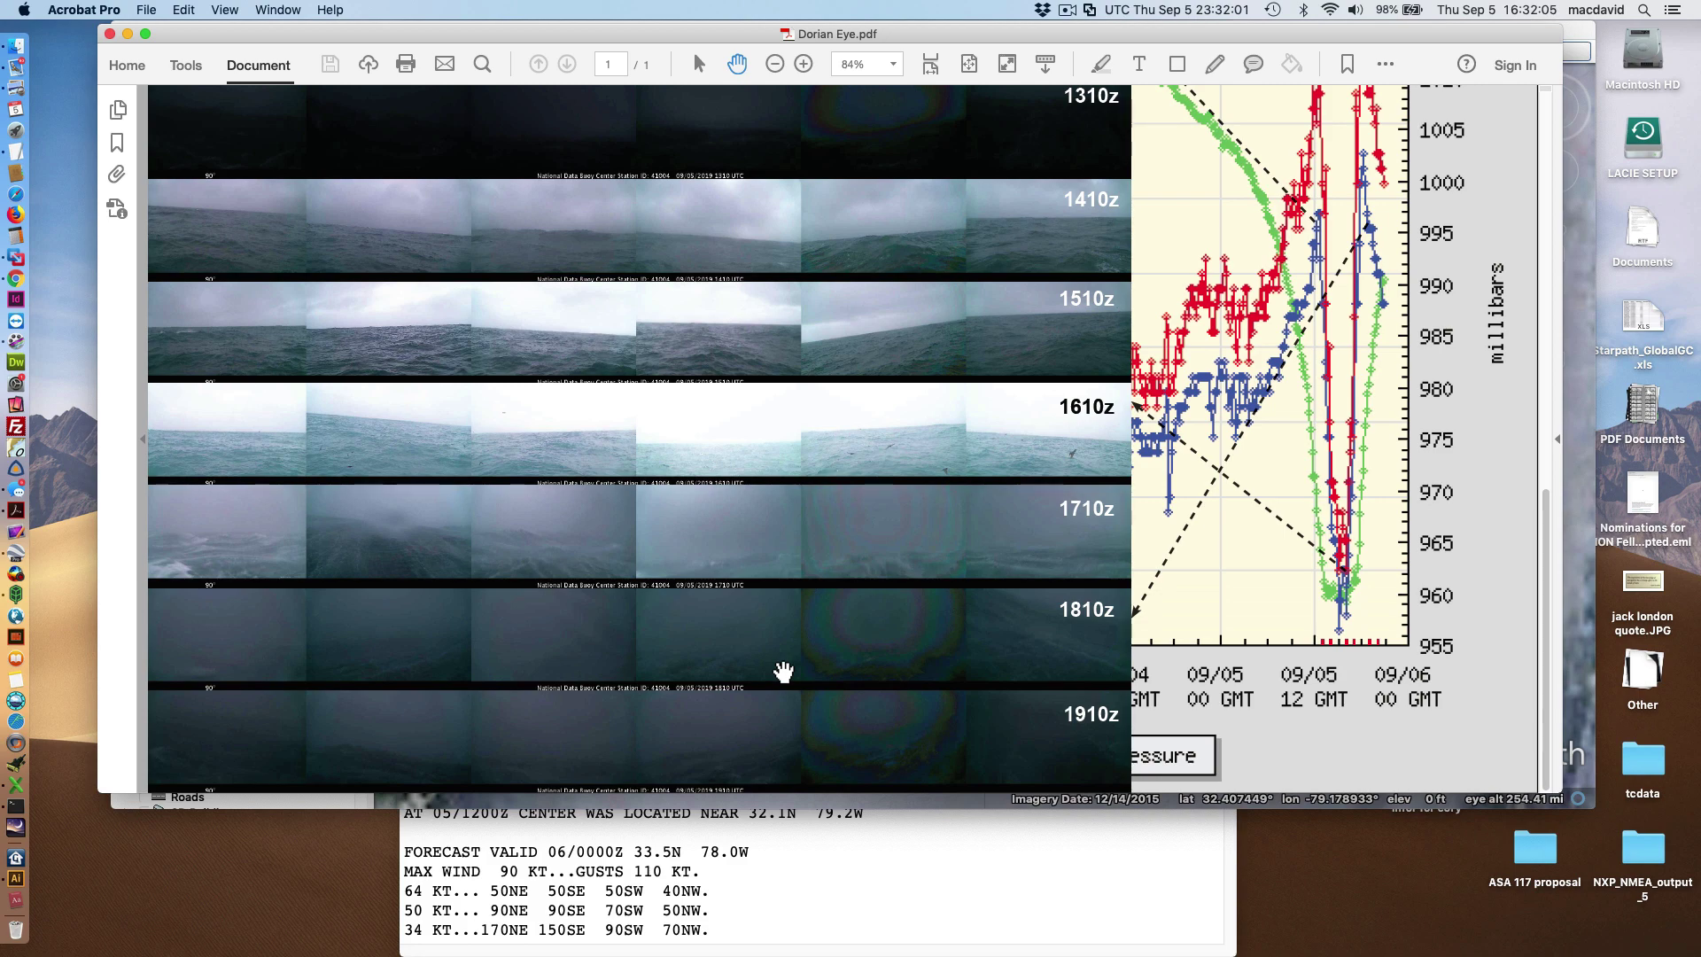
{"action": "scroll", "coordinate": [783, 671], "scroll_direction": "up", "scroll_amount": 3}
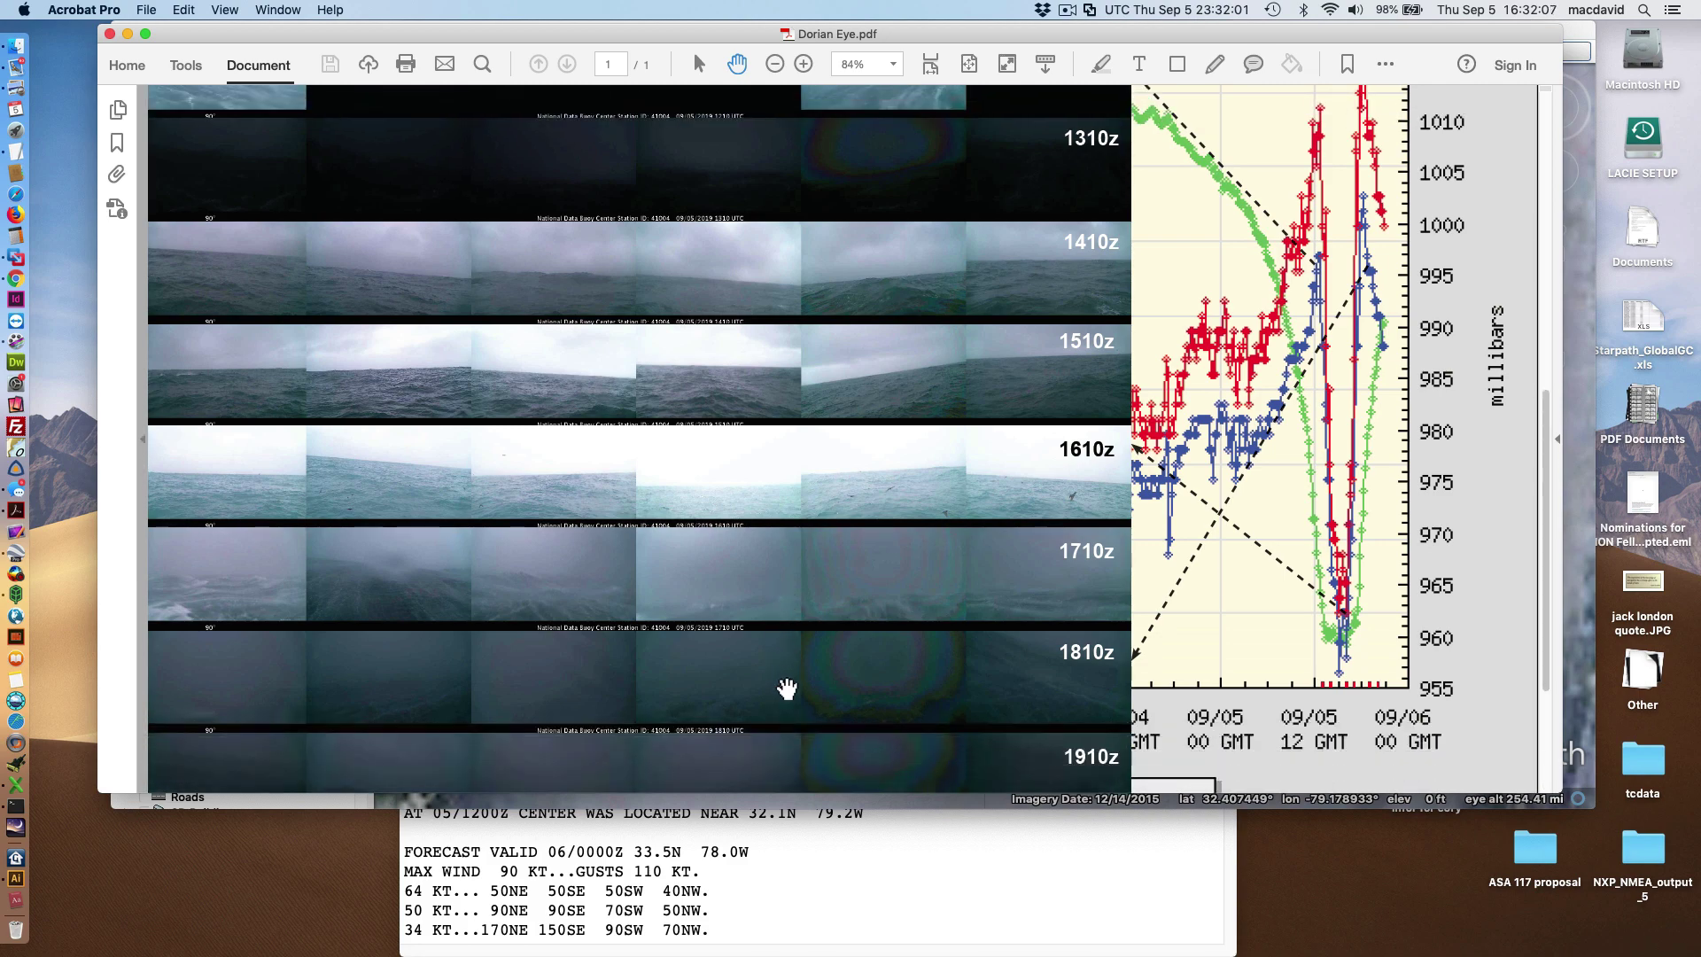
{"action": "scroll", "coordinate": [788, 689], "scroll_direction": "down", "scroll_amount": 3}
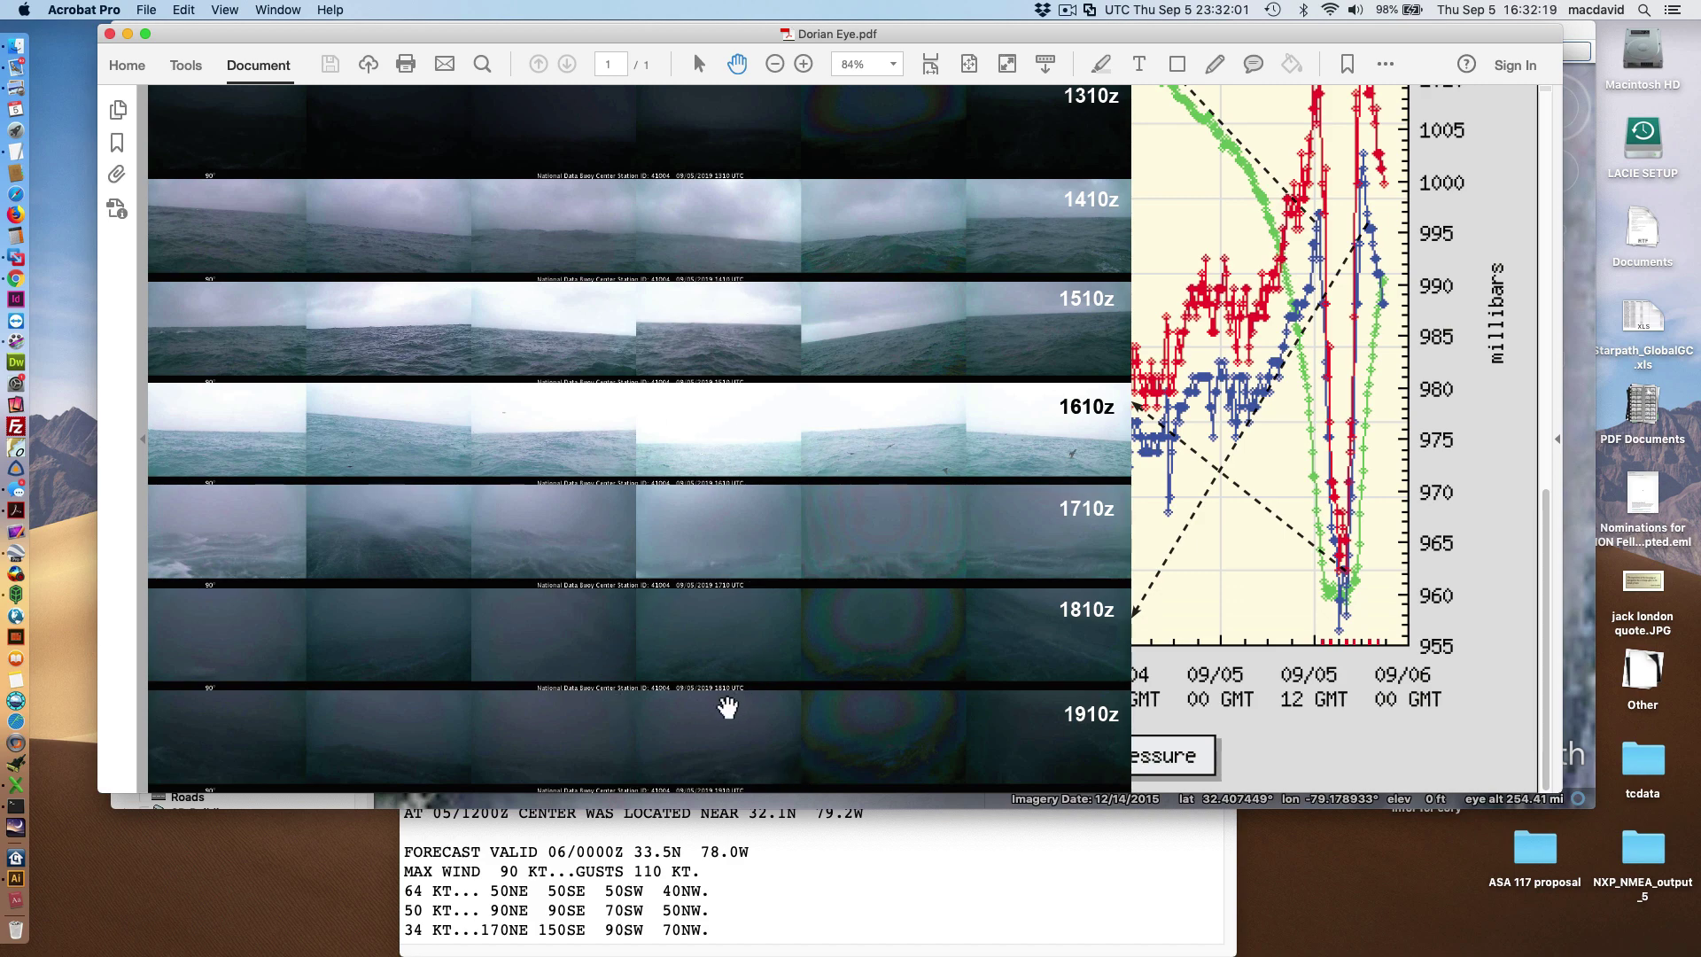
{"action": "scroll", "coordinate": [728, 706], "scroll_direction": "up", "scroll_amount": 5}
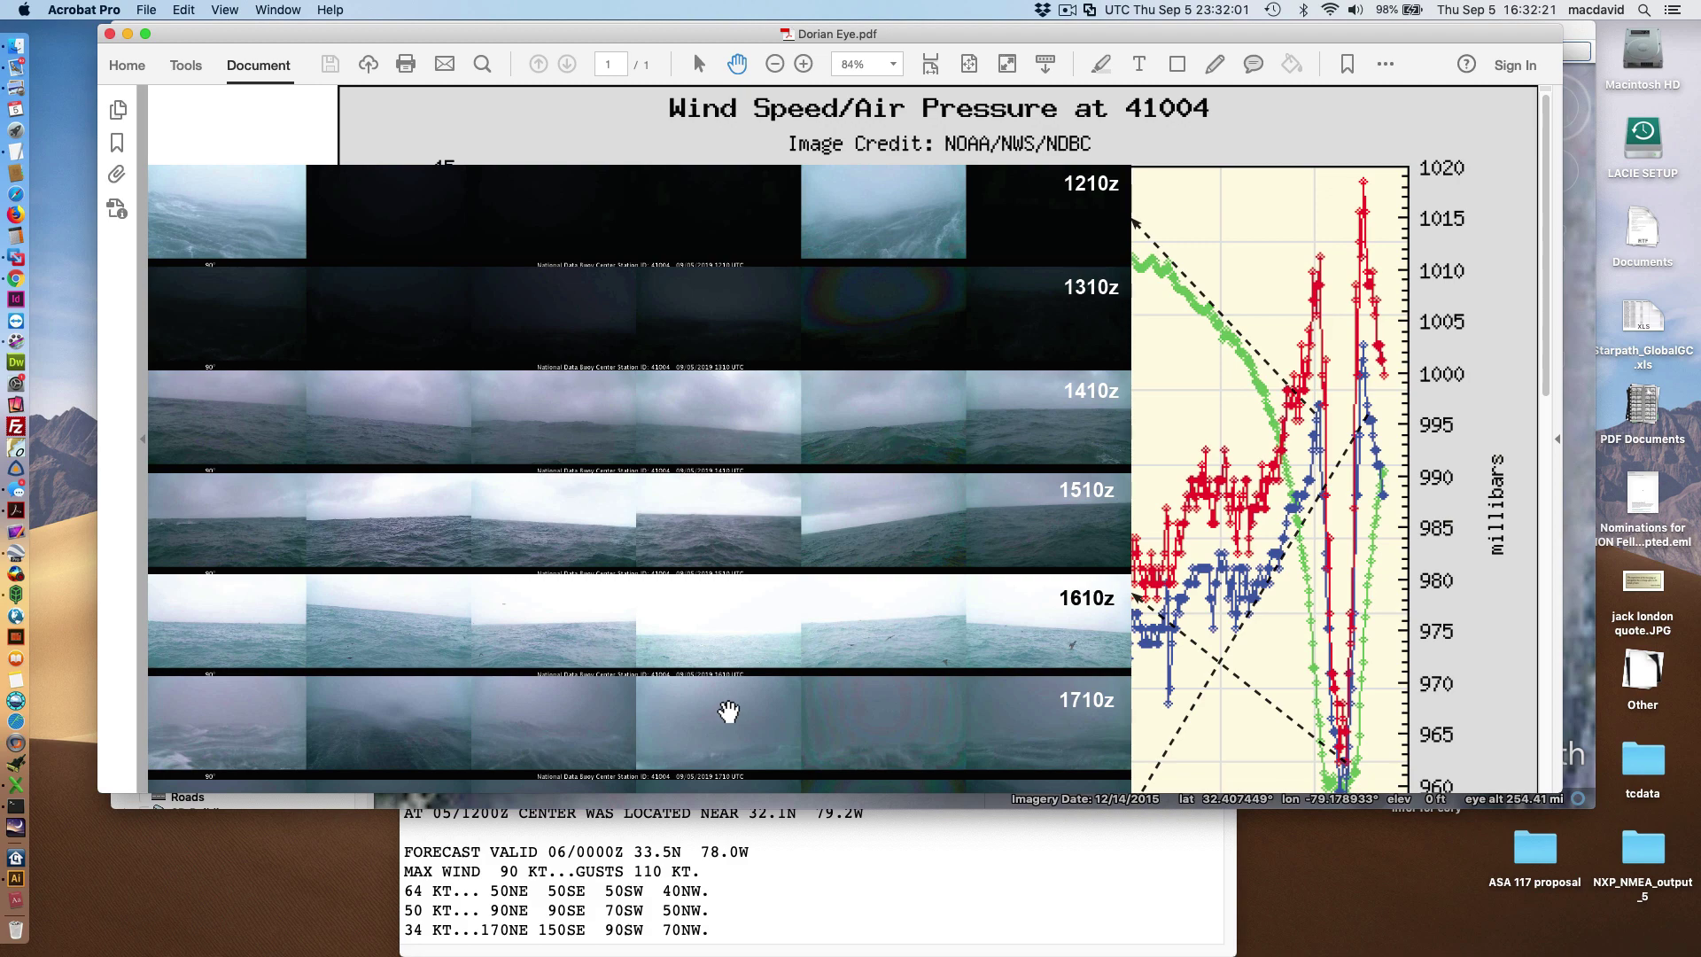
{"action": "scroll", "coordinate": [728, 706], "scroll_direction": "down", "scroll_amount": 2}
{"action": "scroll", "coordinate": [731, 706], "scroll_direction": "up", "scroll_amount": 2}
{"action": "scroll", "coordinate": [1187, 568], "scroll_direction": "down", "scroll_amount": 3}
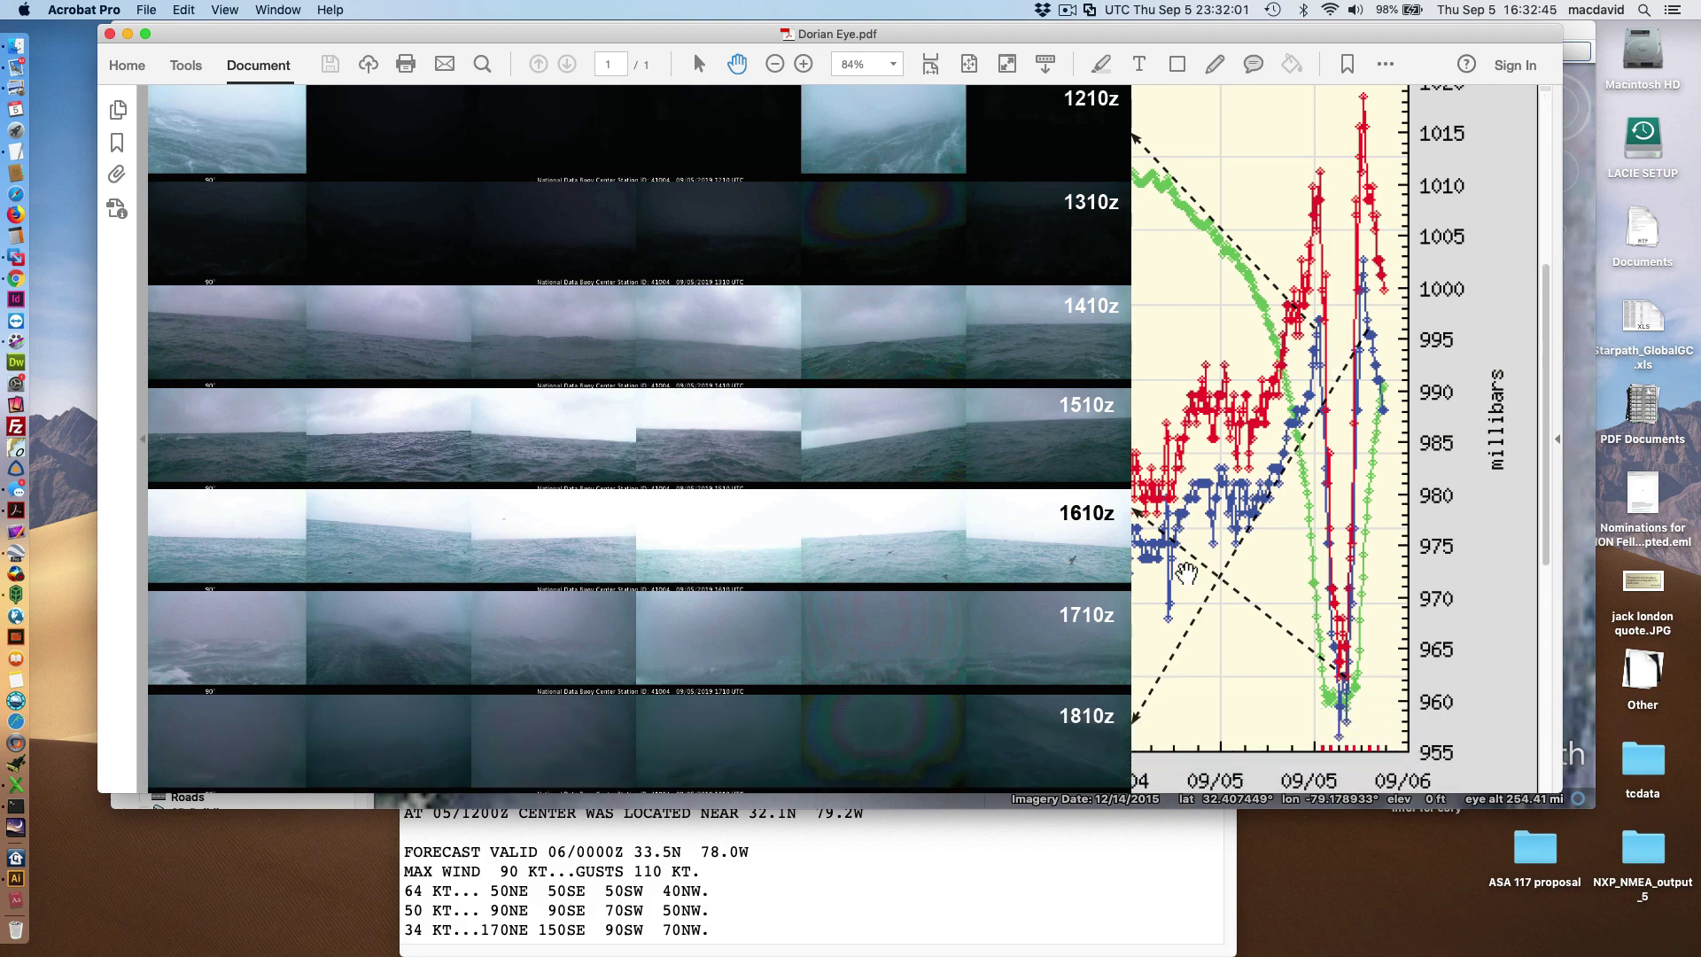
{"action": "scroll", "coordinate": [1187, 571], "scroll_direction": "up", "scroll_amount": 1}
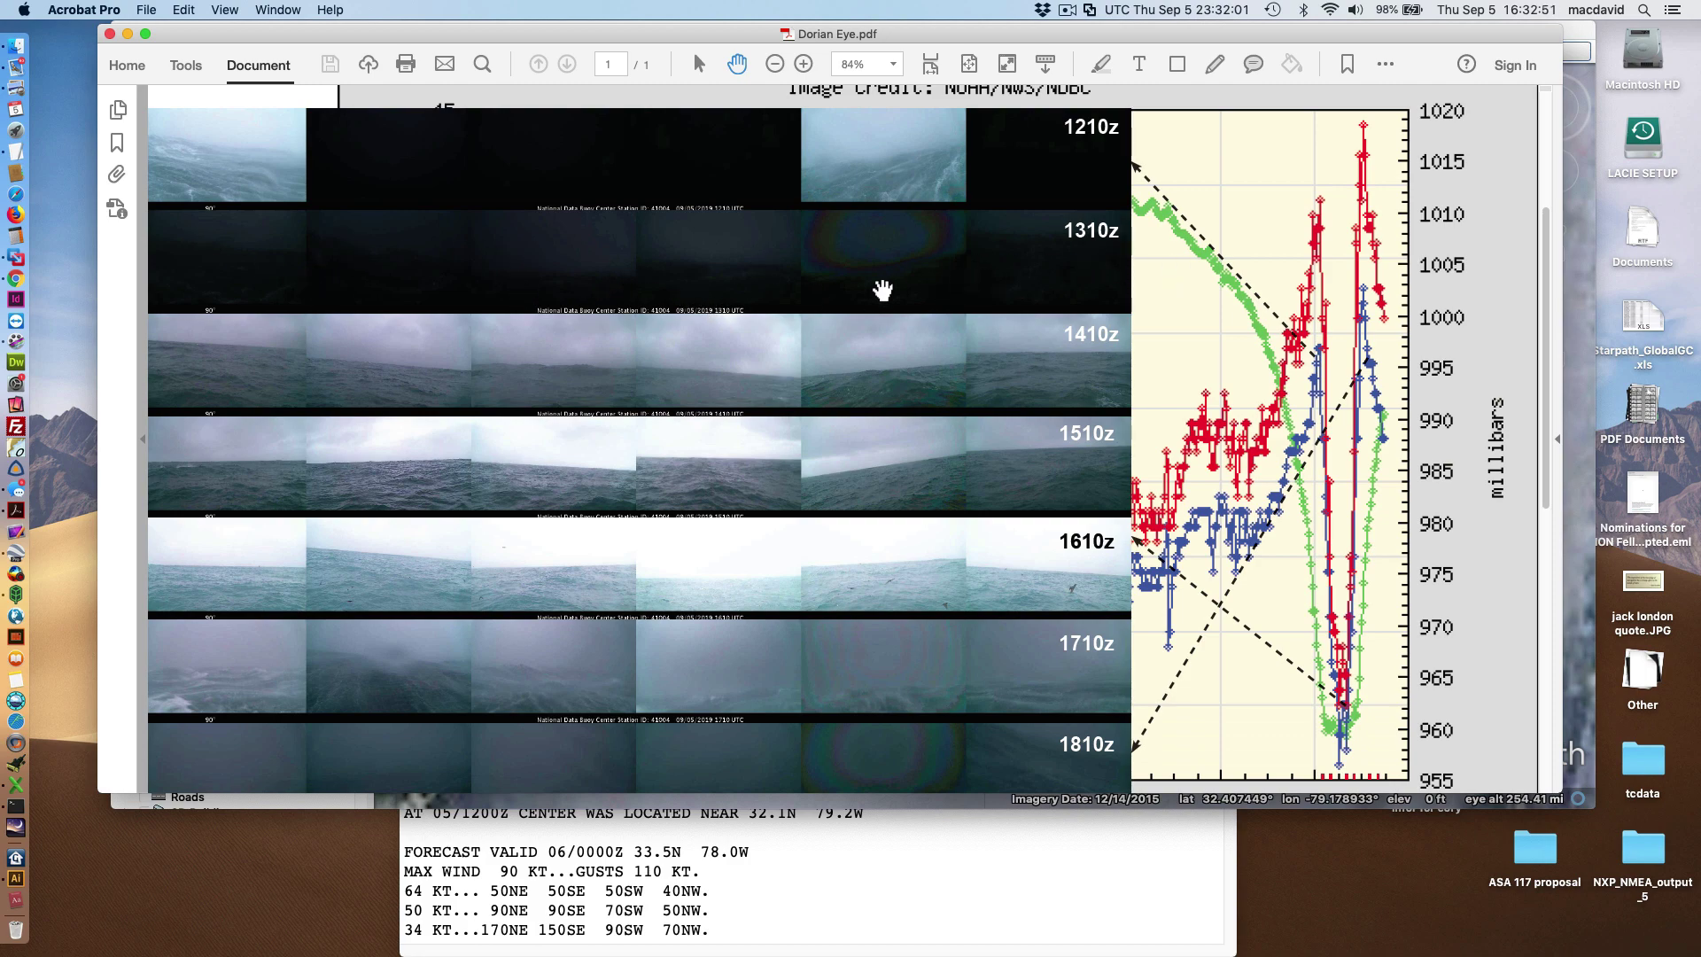
{"action": "scroll", "coordinate": [793, 315], "scroll_direction": "down", "scroll_amount": 3}
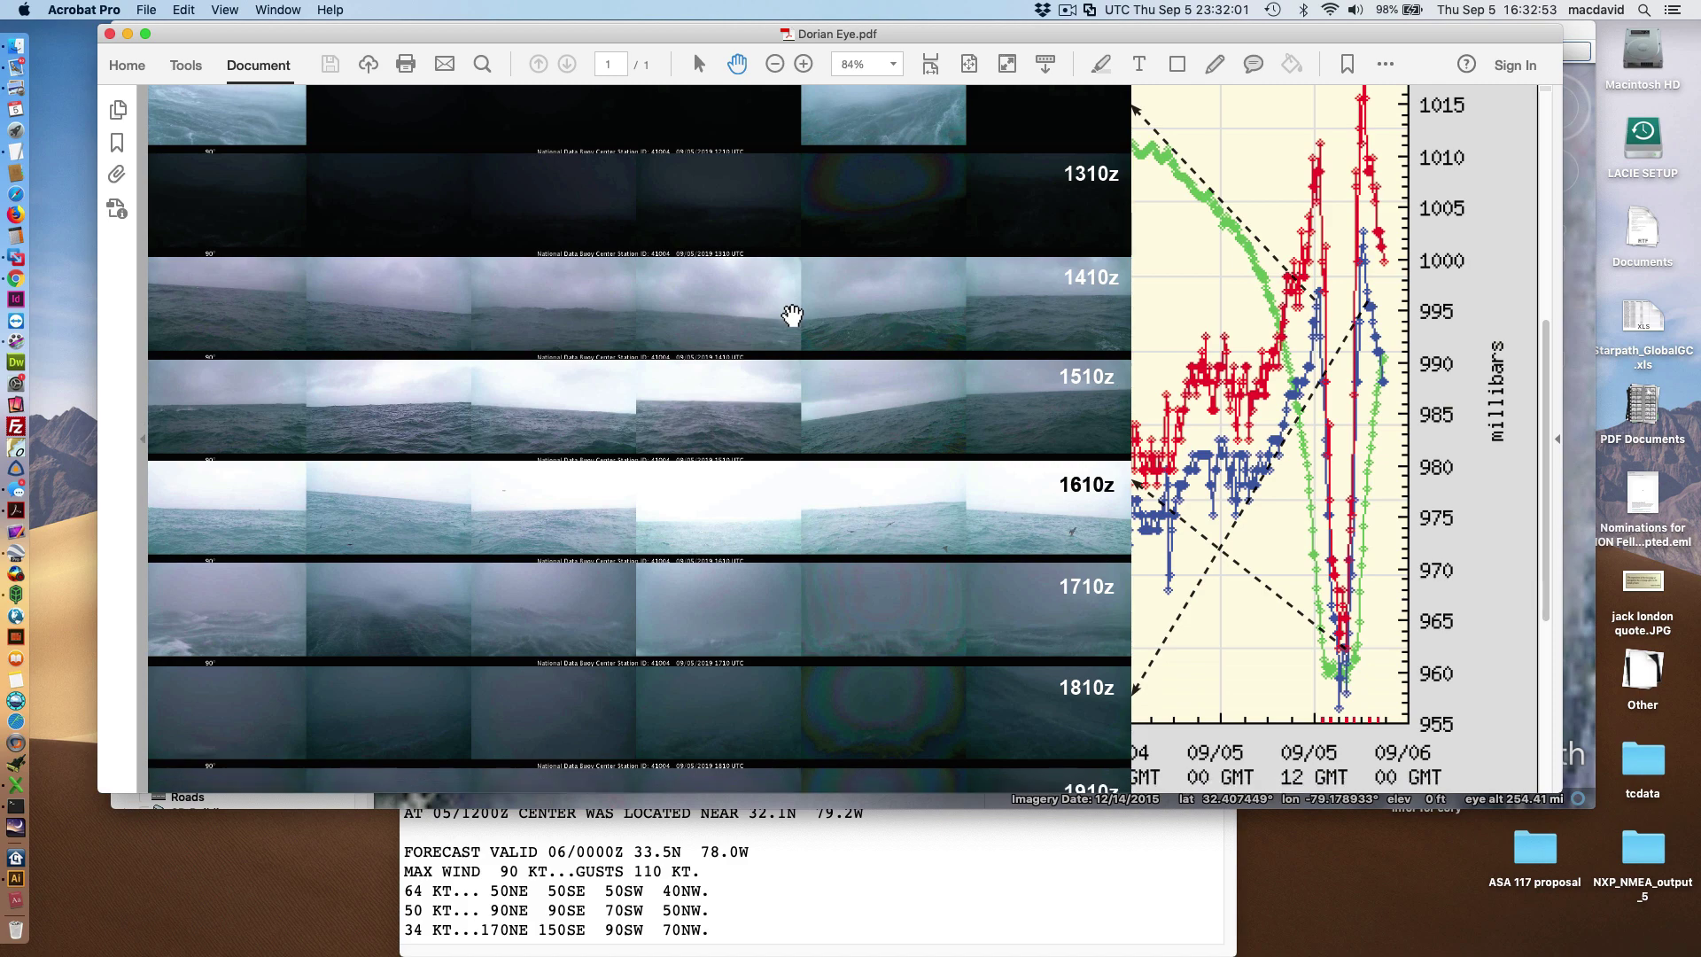
{"action": "scroll", "coordinate": [793, 315], "scroll_direction": "up", "scroll_amount": 1}
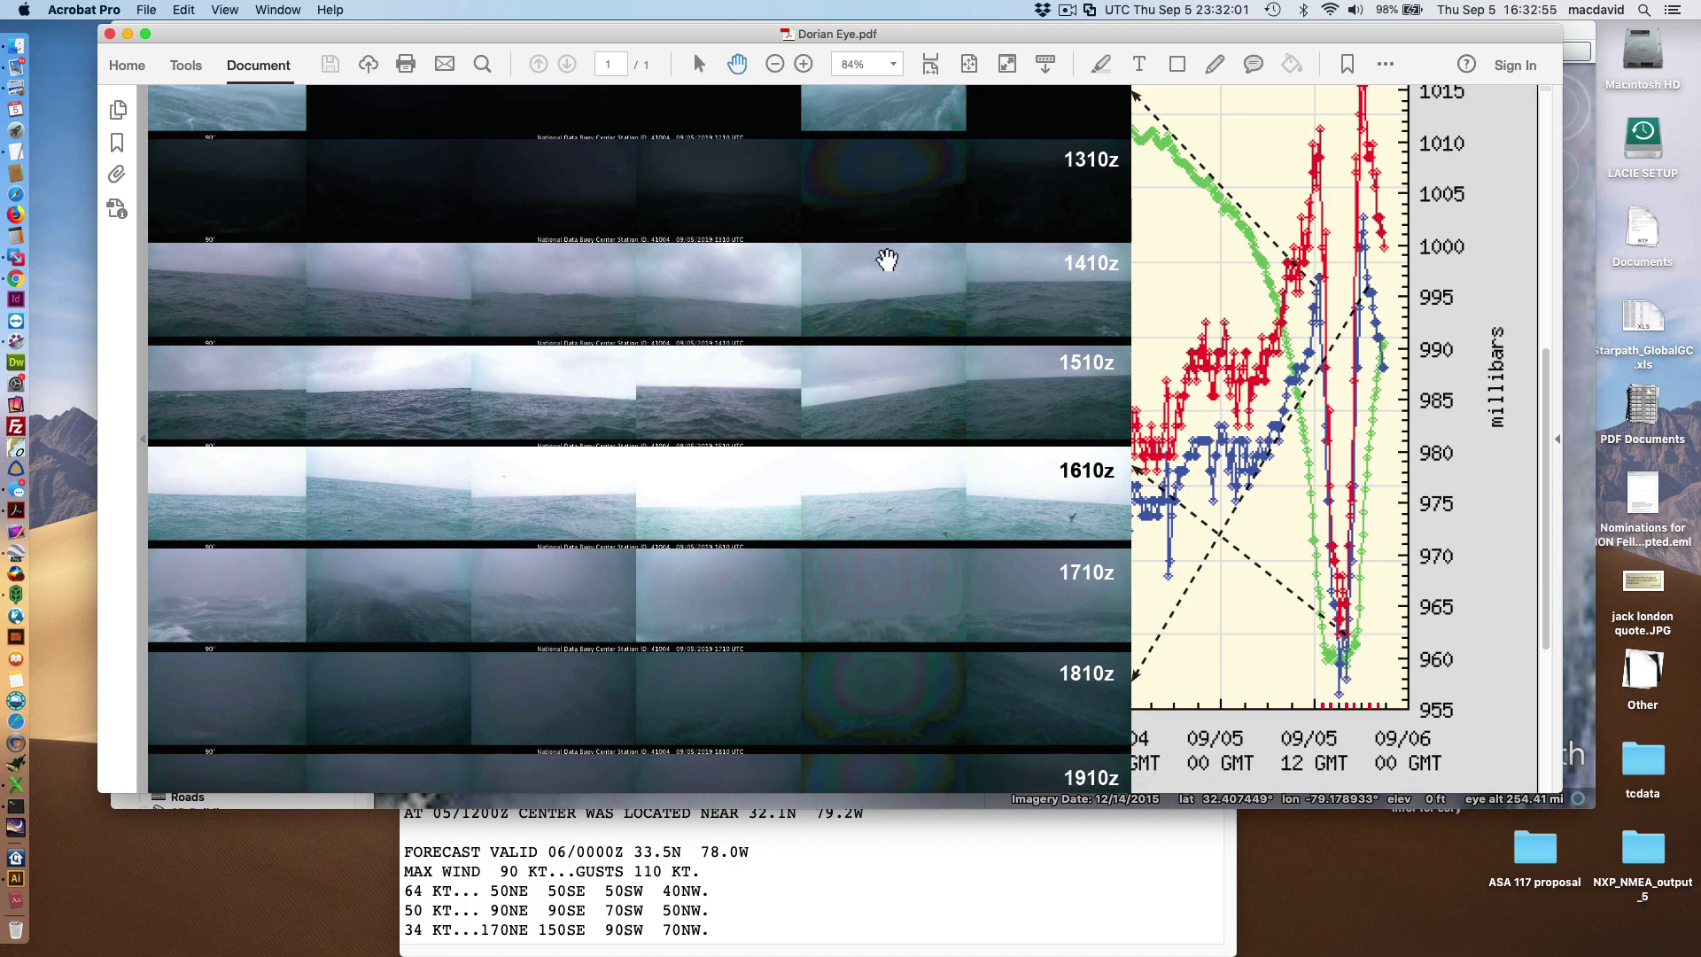
{"action": "scroll", "coordinate": [884, 257], "scroll_direction": "up", "scroll_amount": 2}
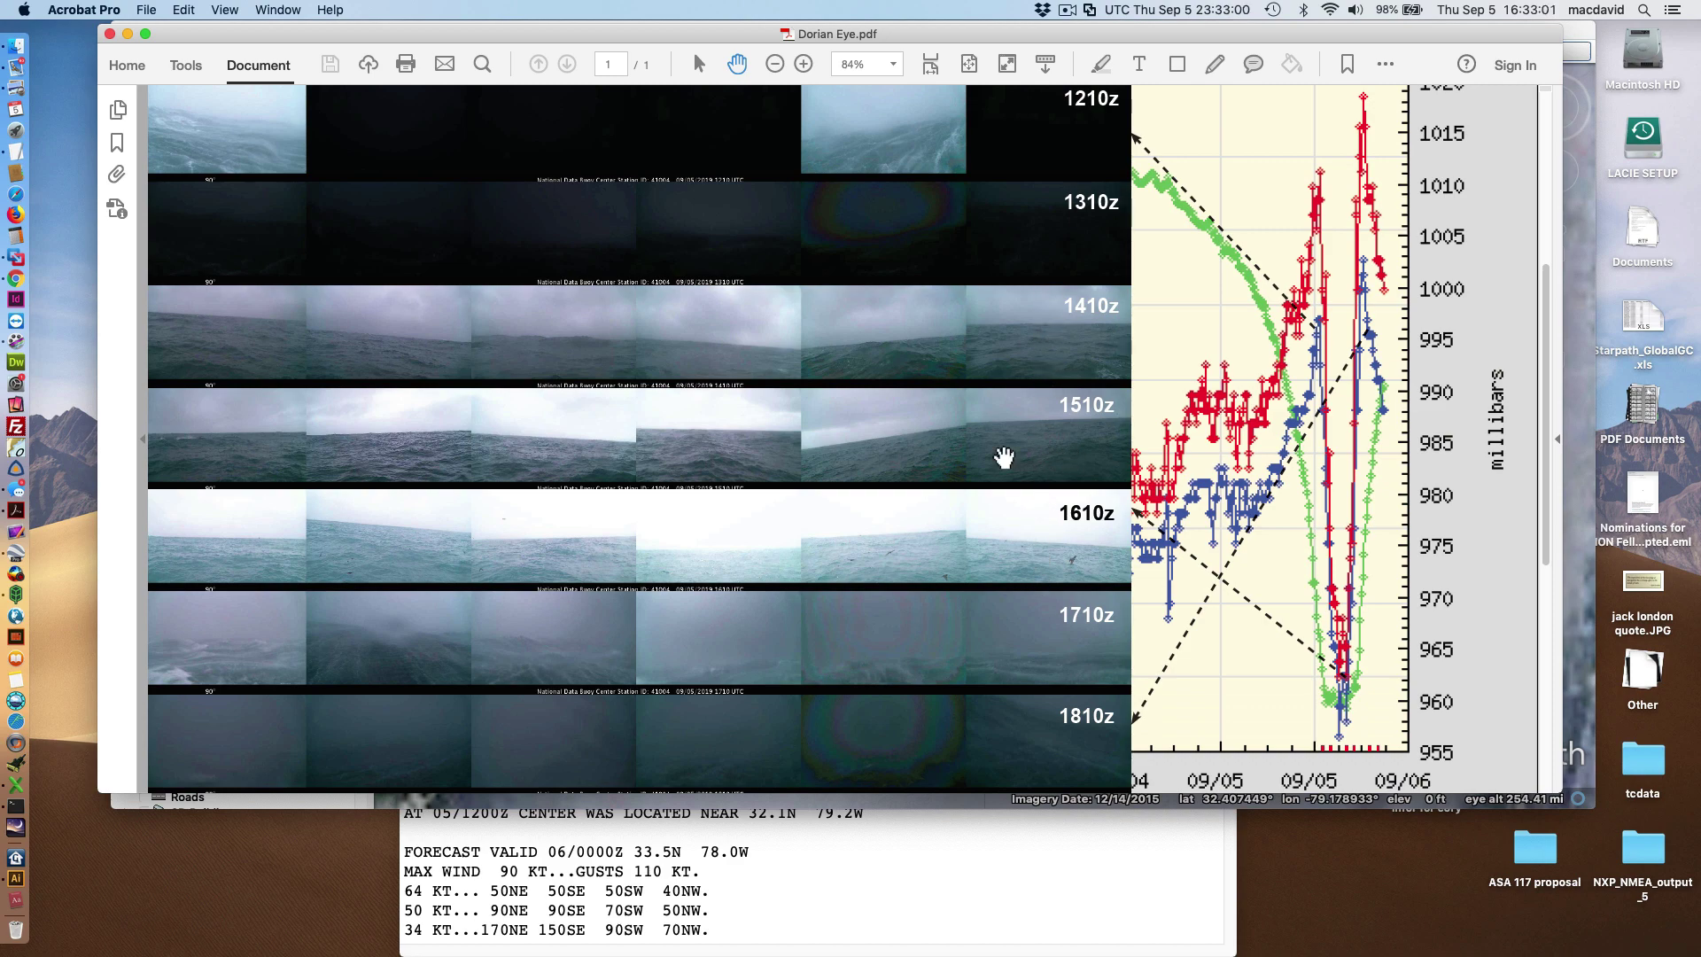
{"action": "left_click_drag", "start_coordinate": [1004, 457], "coordinate": [953, 353]}
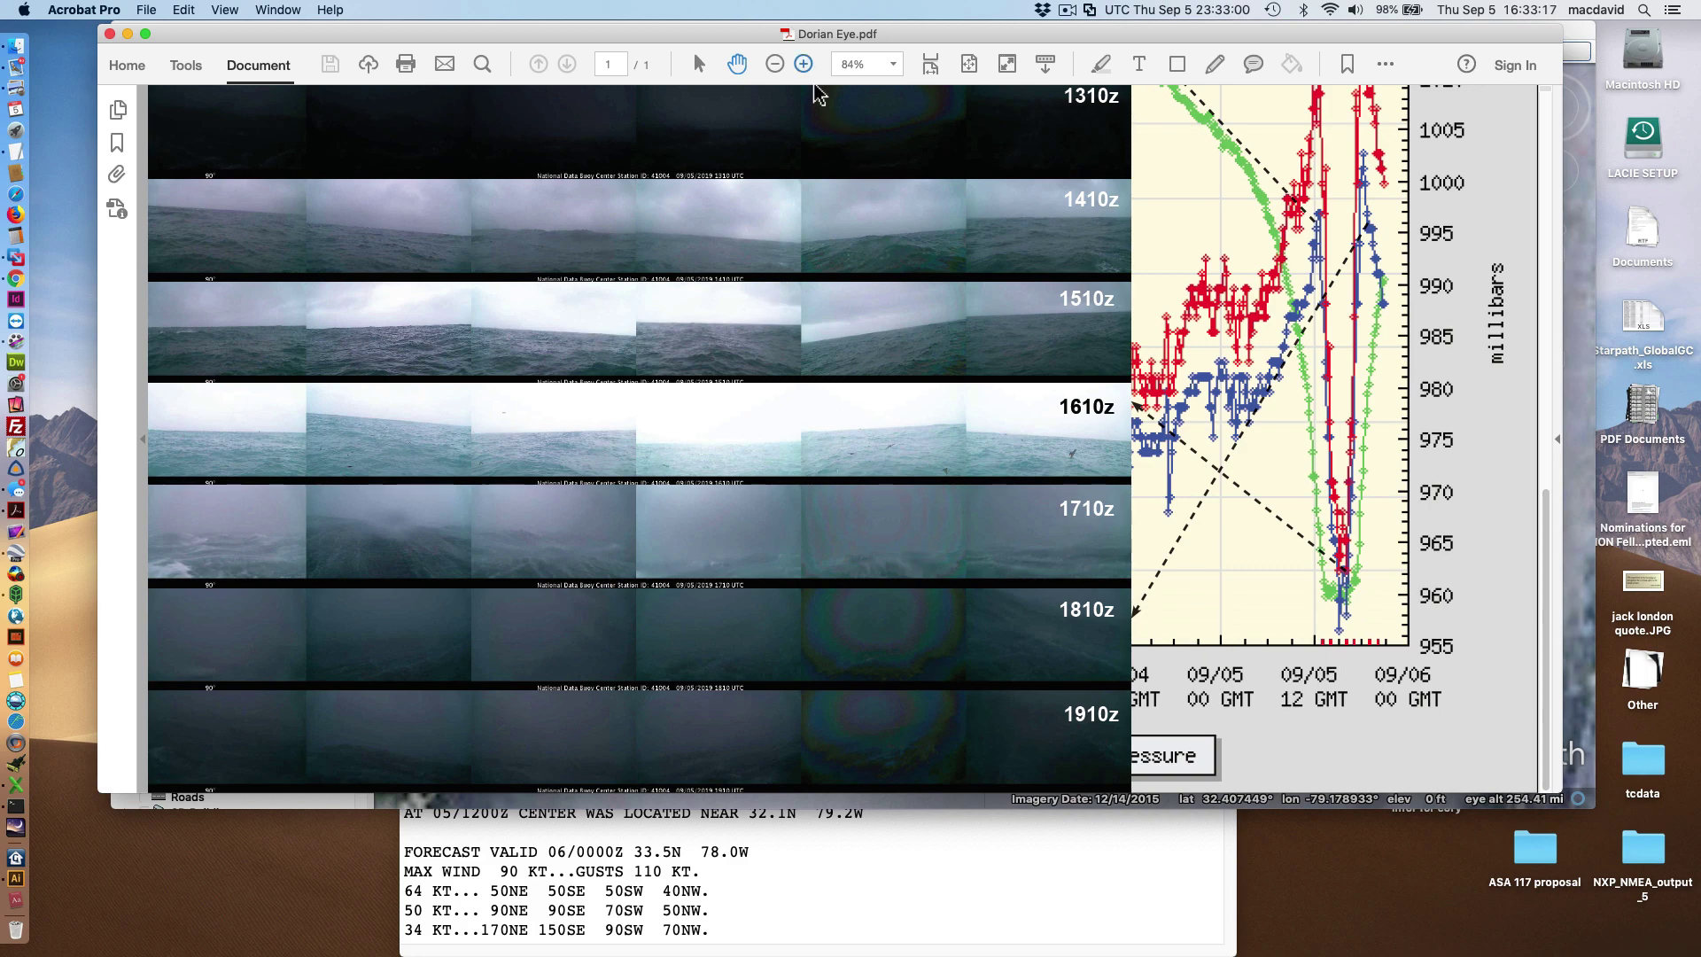
Zoom the Dorian Eye.pdf page to 150%
{"action": "key", "text": "super+equal"}
{"action": "key", "text": "super+equal"}
{"action": "key", "text": "super+equal"}
{"action": "key", "text": "super+equal"}
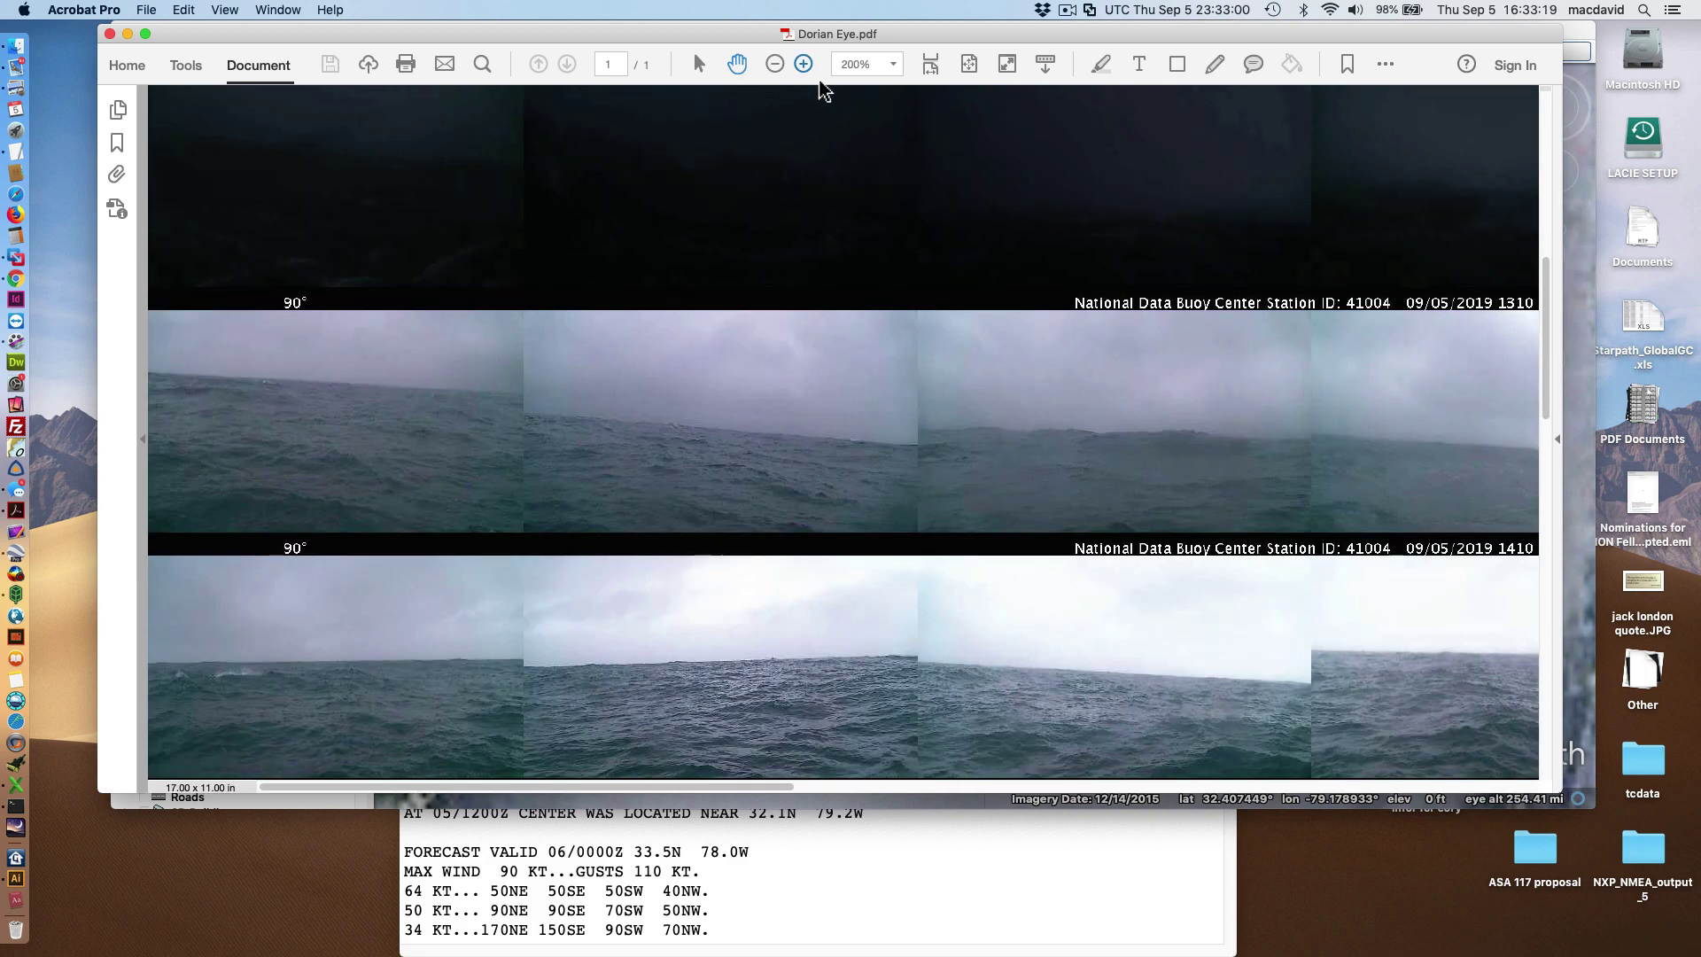
{"action": "key", "text": "super+minus"}
{"action": "key", "text": "super+minus"}
{"action": "key", "text": "super+minus"}
{"action": "key", "text": "super+minus"}
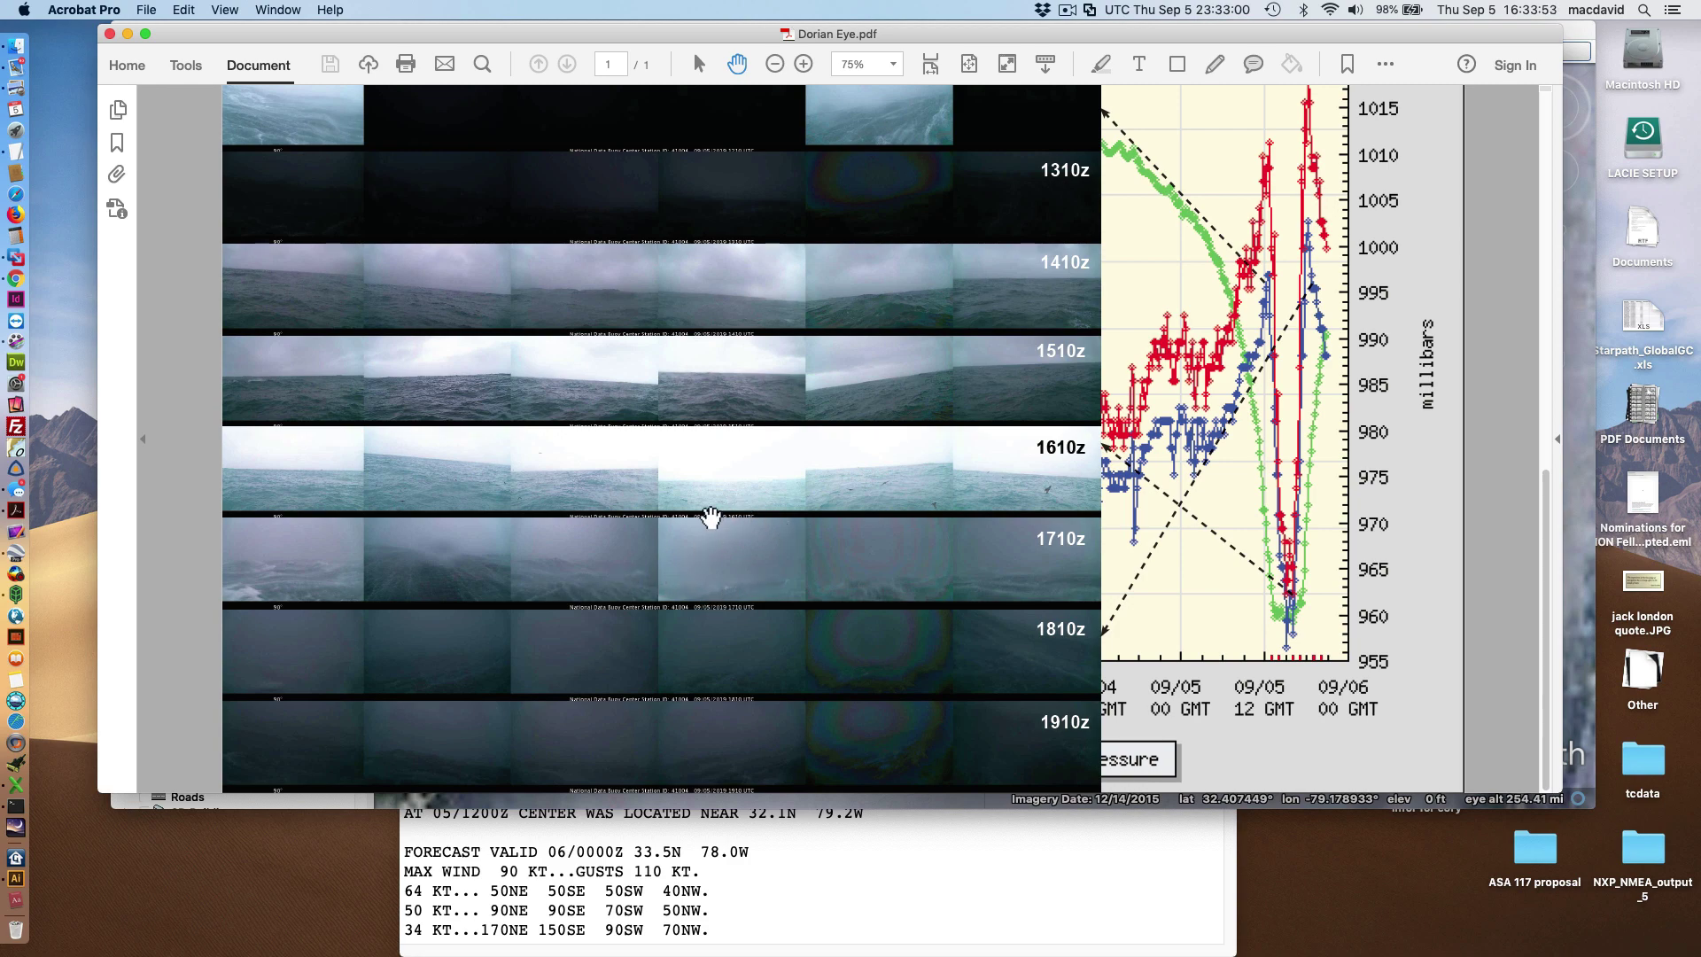
{"action": "left_click", "coordinate": [803, 63]}
{"action": "left_click", "coordinate": [804, 64]}
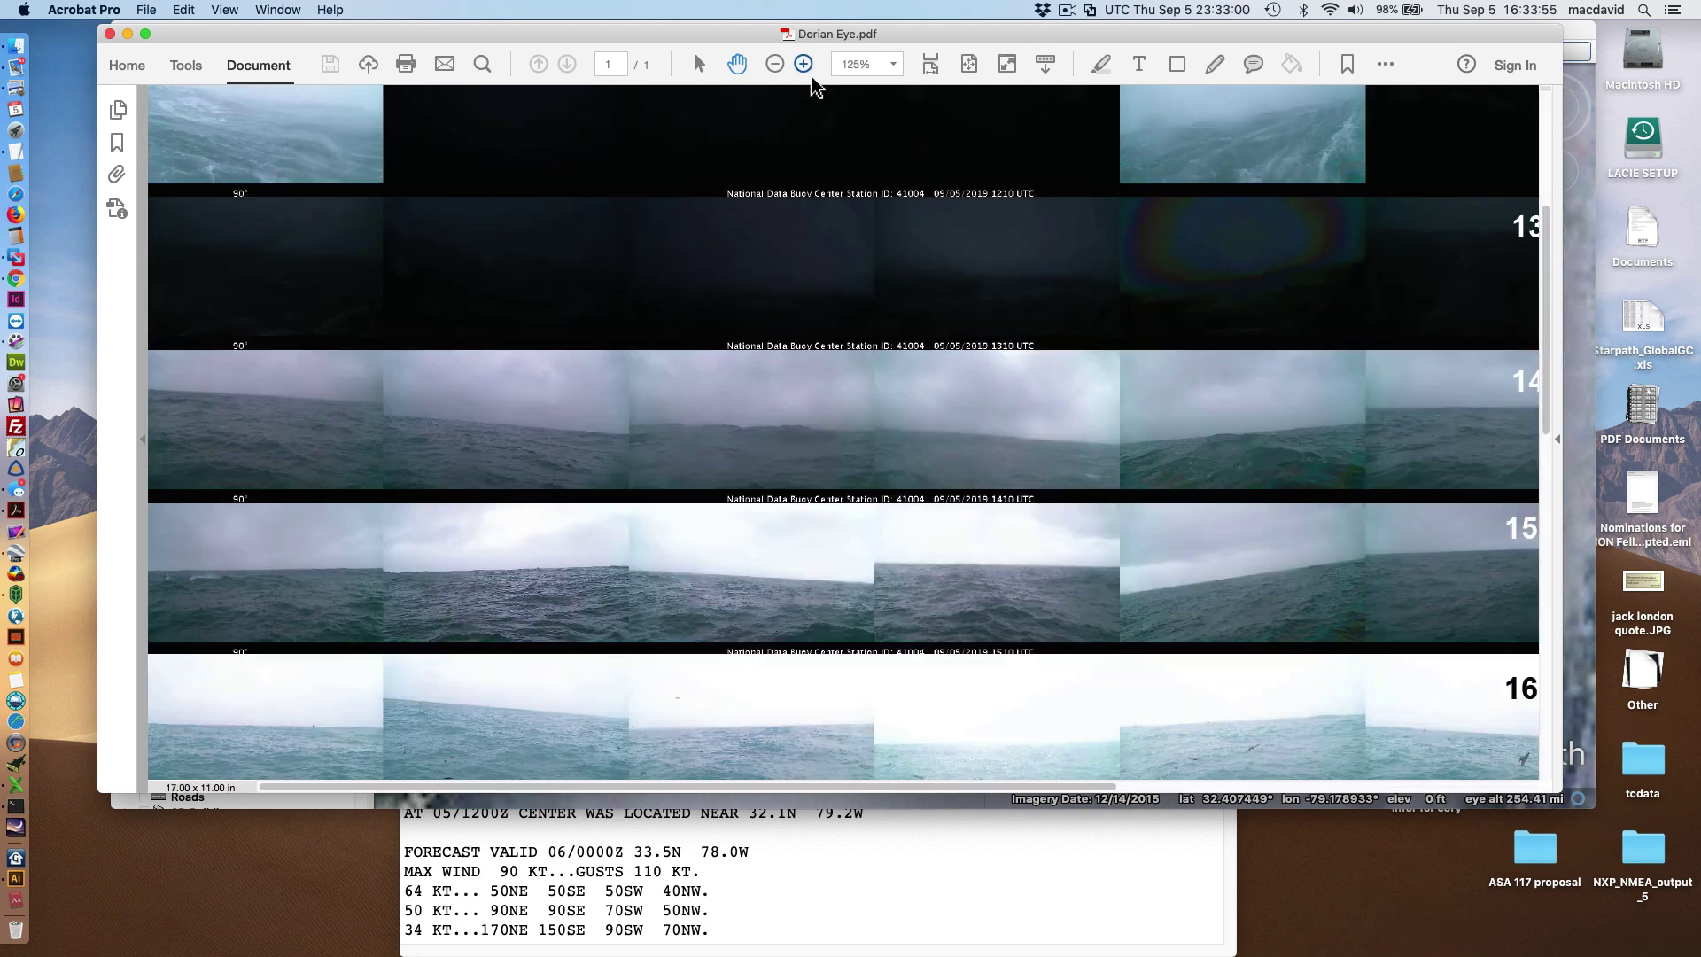
{"action": "left_click", "coordinate": [804, 63]}
Pan the page to show the left photo columns and the pressure chart
{"action": "scroll", "coordinate": [1056, 564], "scroll_direction": "down", "scroll_amount": 10}
{"action": "scroll", "coordinate": [1056, 565], "scroll_direction": "right", "scroll_amount": 10}
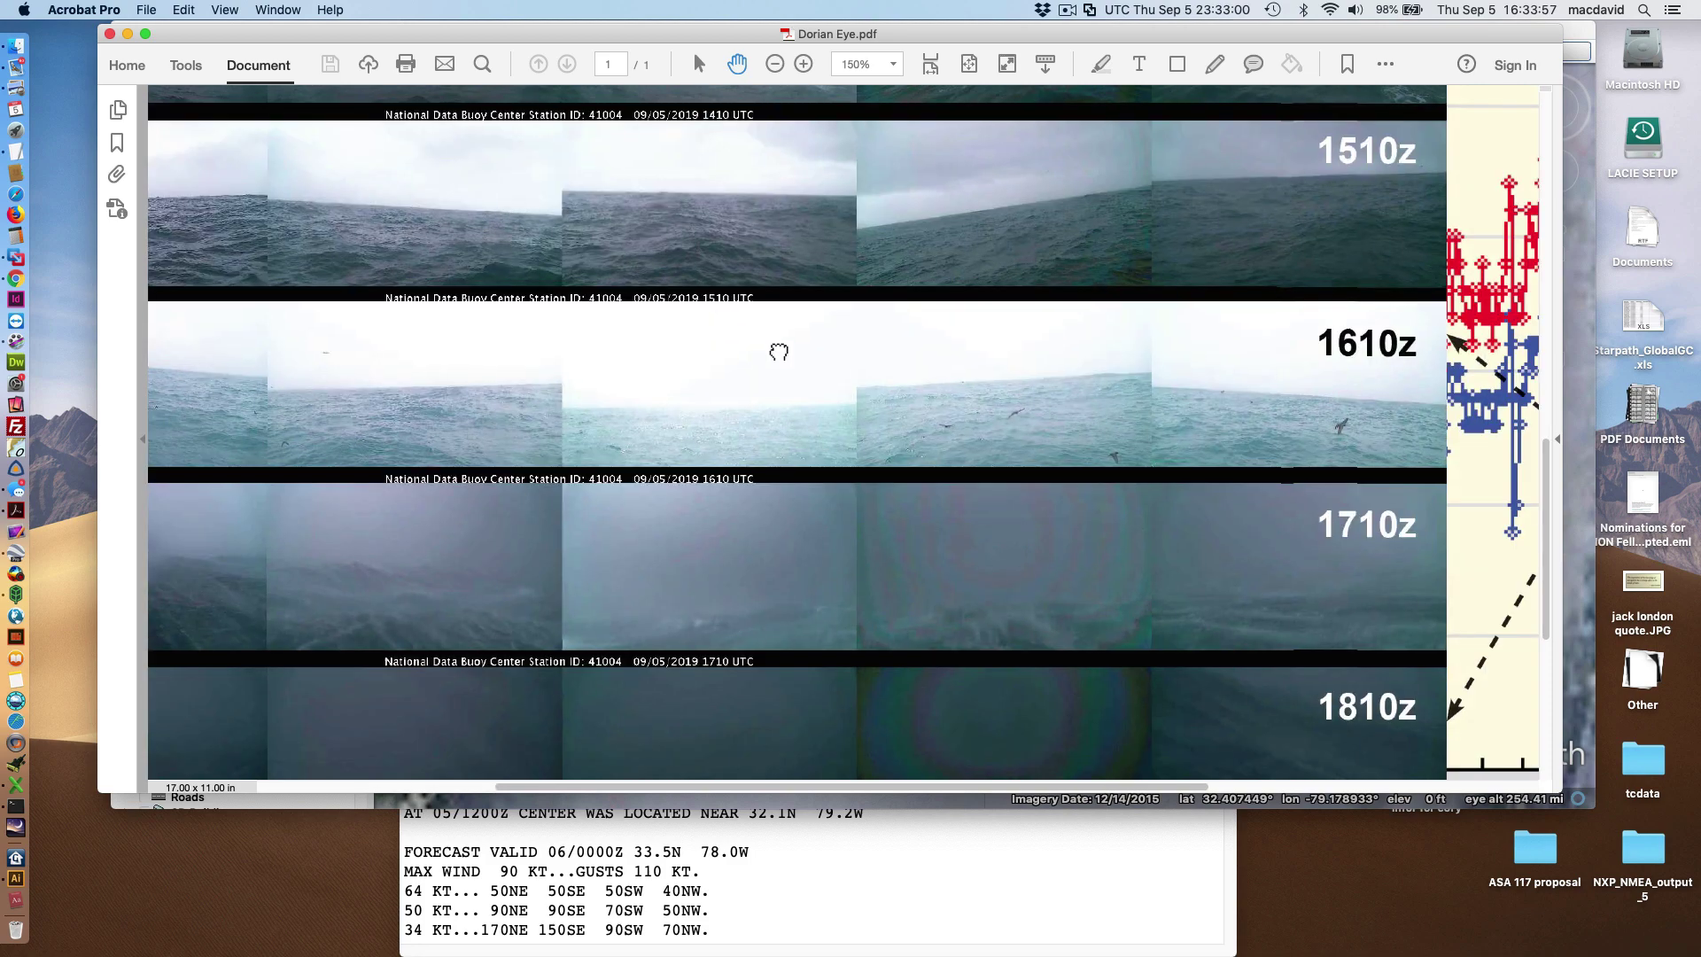
{"action": "left_click_drag", "start_coordinate": [1014, 442], "coordinate": [744, 455]}
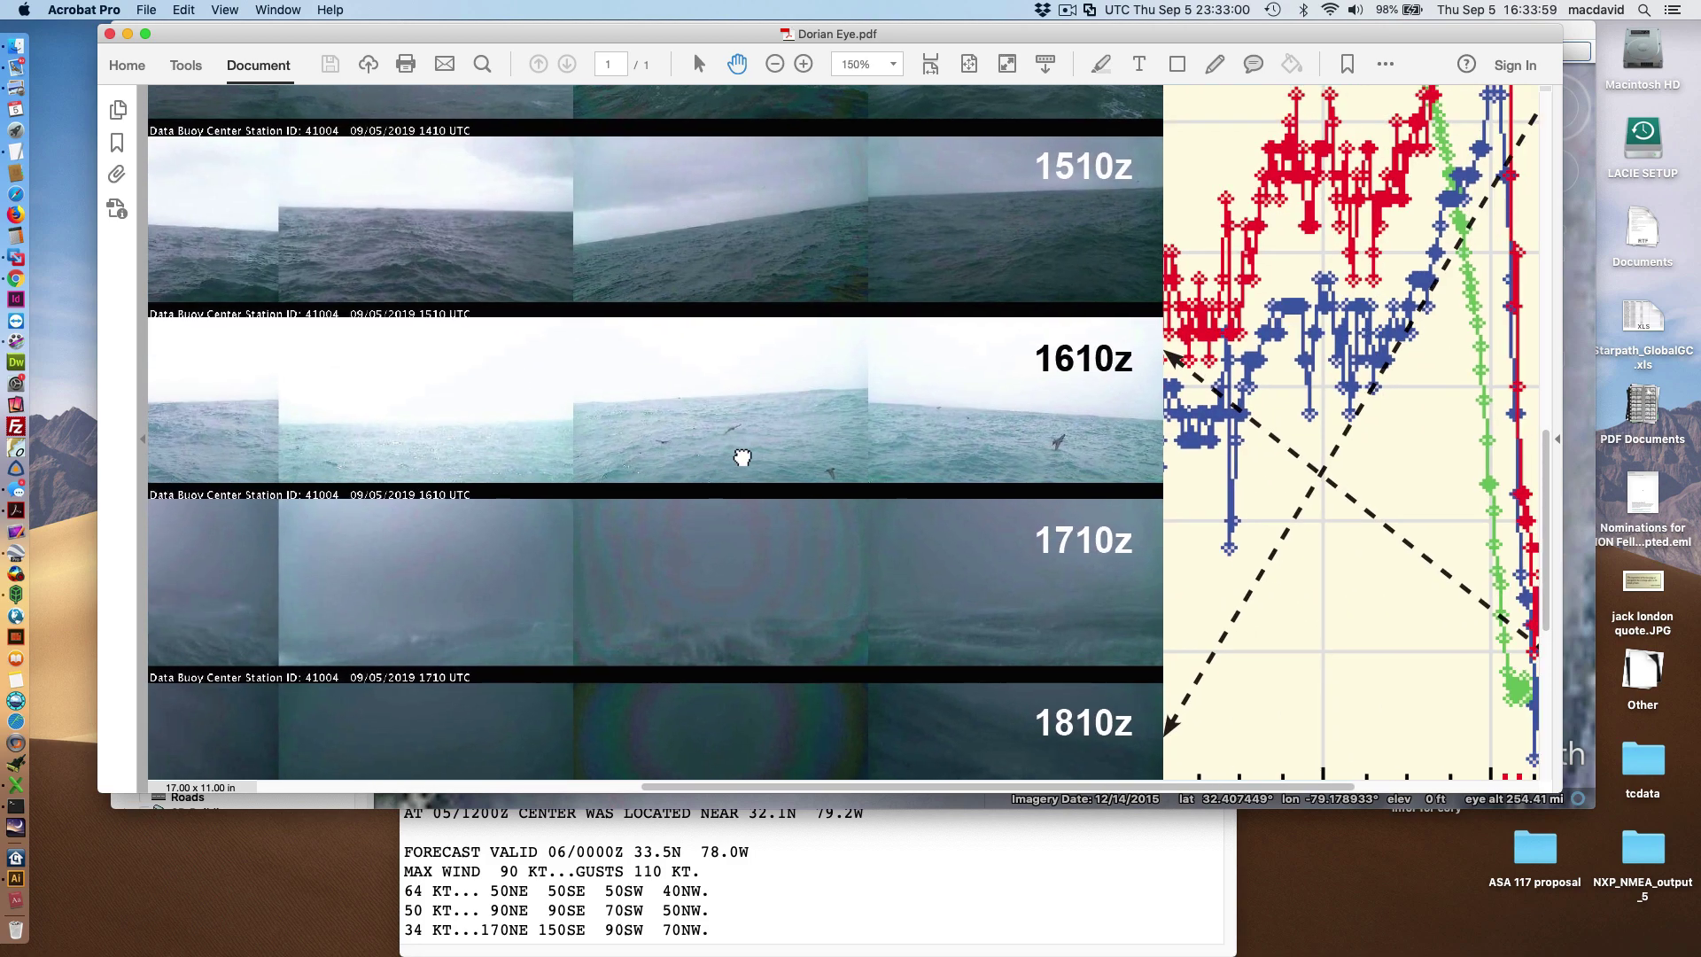
{"action": "left_click_drag", "start_coordinate": [980, 460], "coordinate": [1260, 486]}
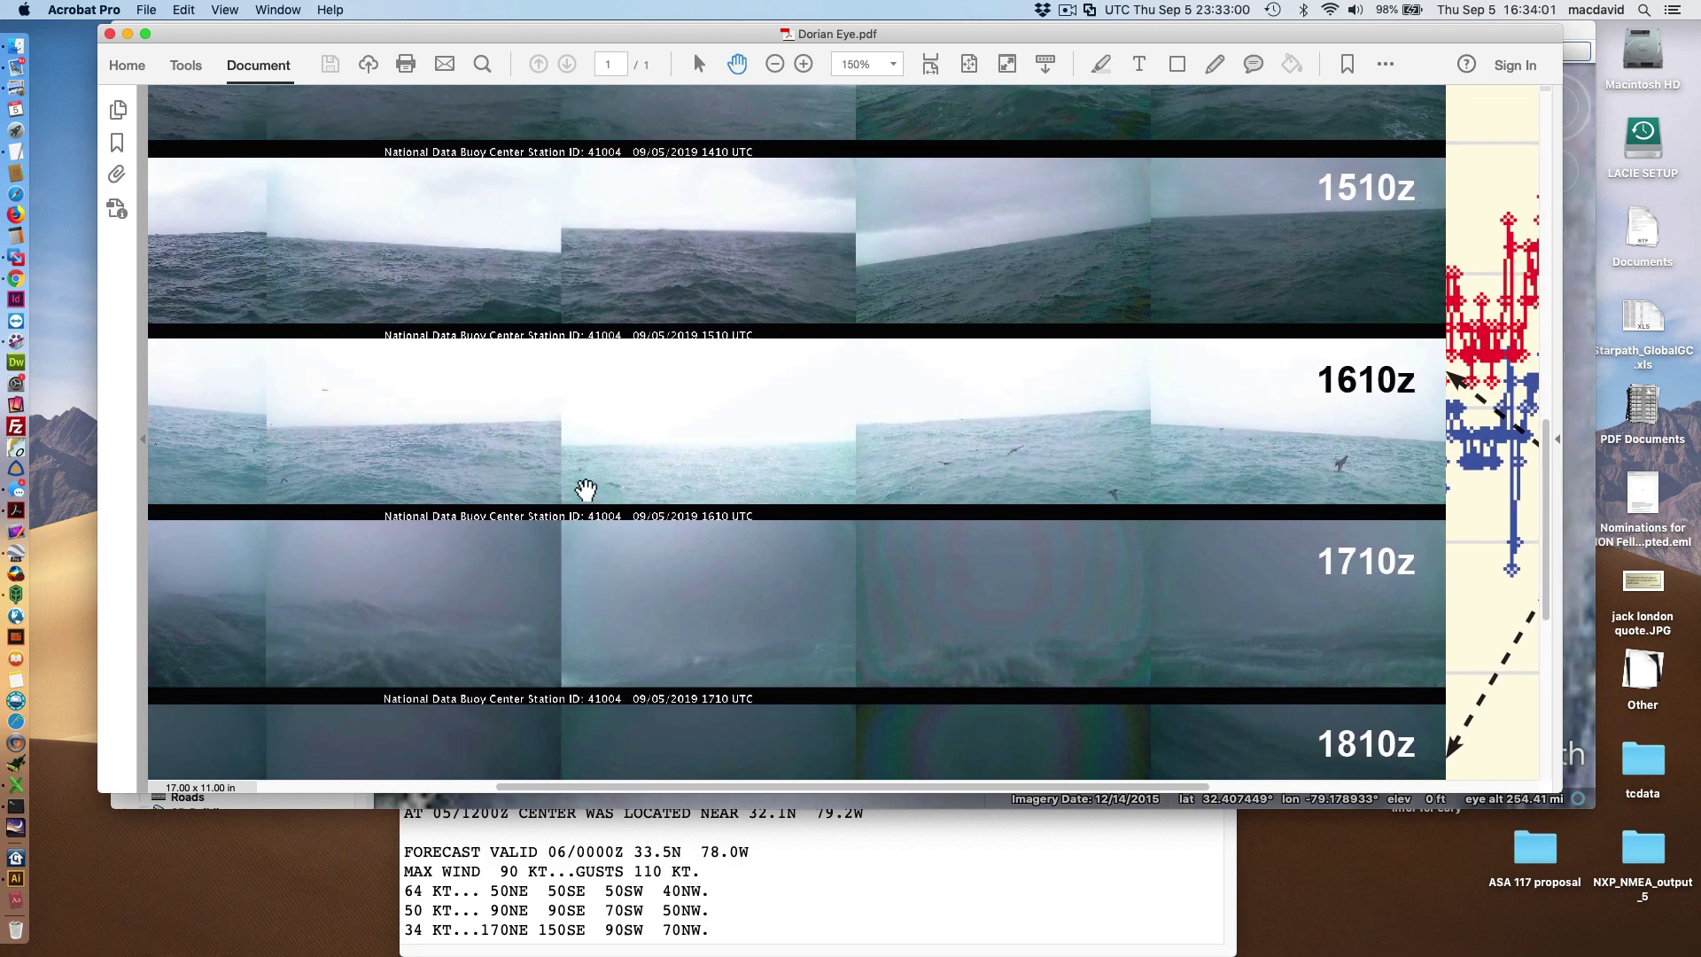
{"action": "left_click_drag", "start_coordinate": [588, 486], "coordinate": [1254, 495]}
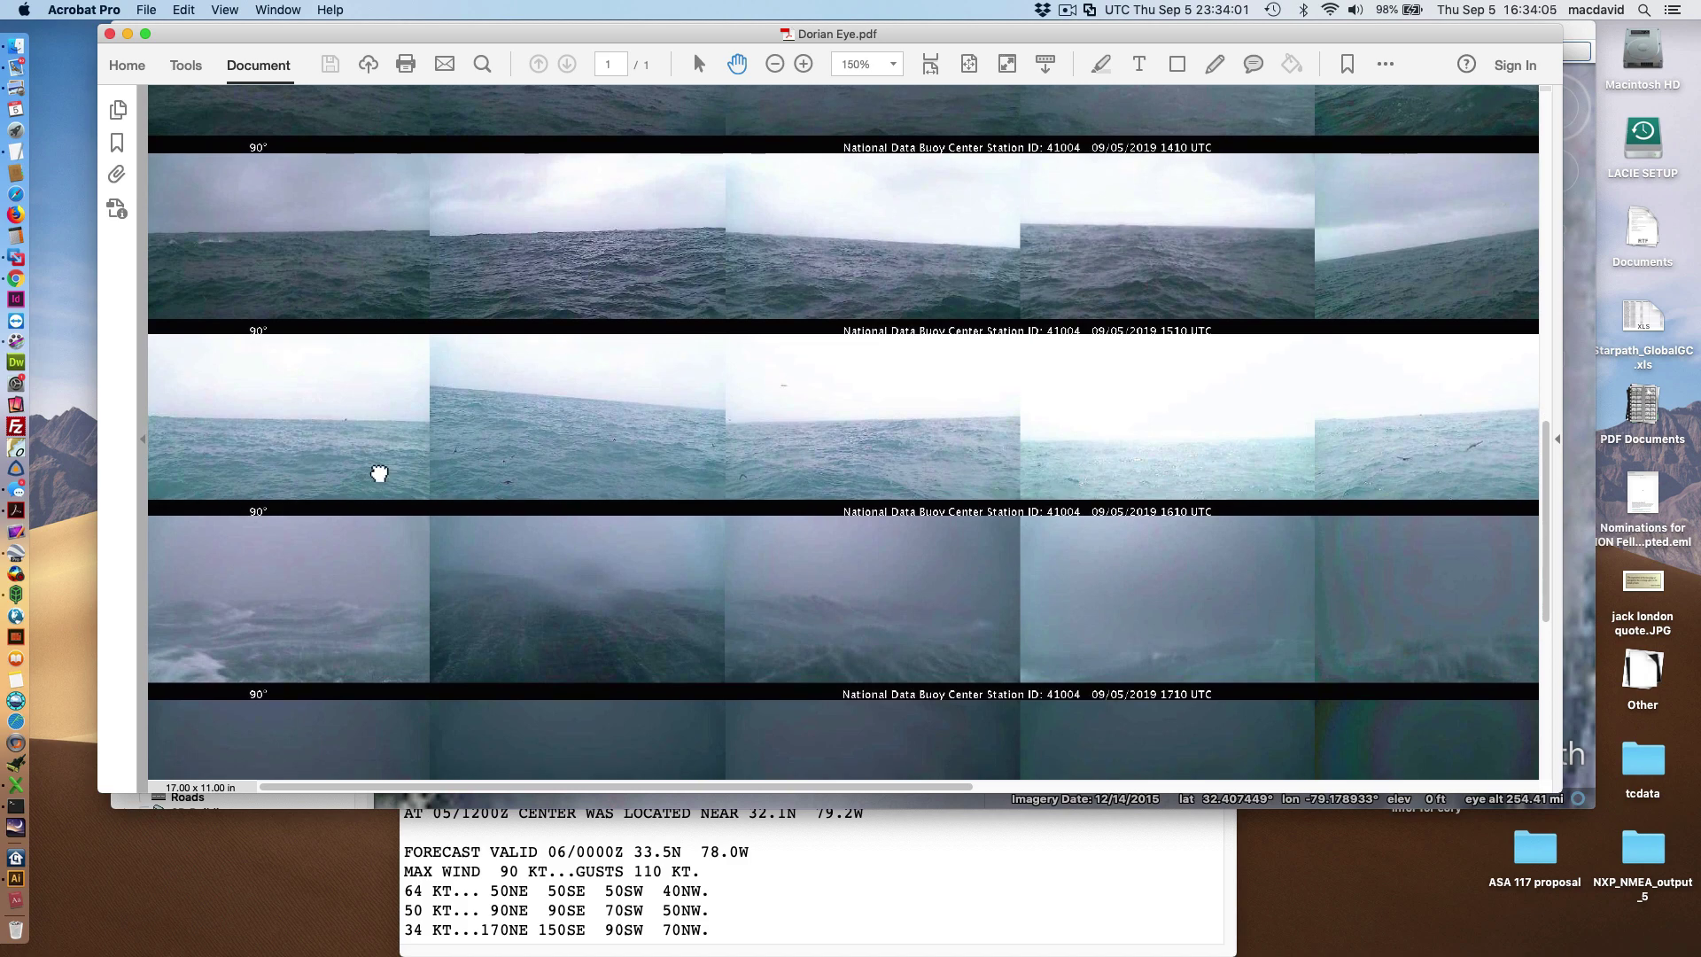
{"action": "left_click_drag", "start_coordinate": [931, 429], "coordinate": [523, 407]}
{"action": "left_click_drag", "start_coordinate": [962, 439], "coordinate": [916, 516]}
{"action": "left_click_drag", "start_coordinate": [1135, 517], "coordinate": [1197, 404]}
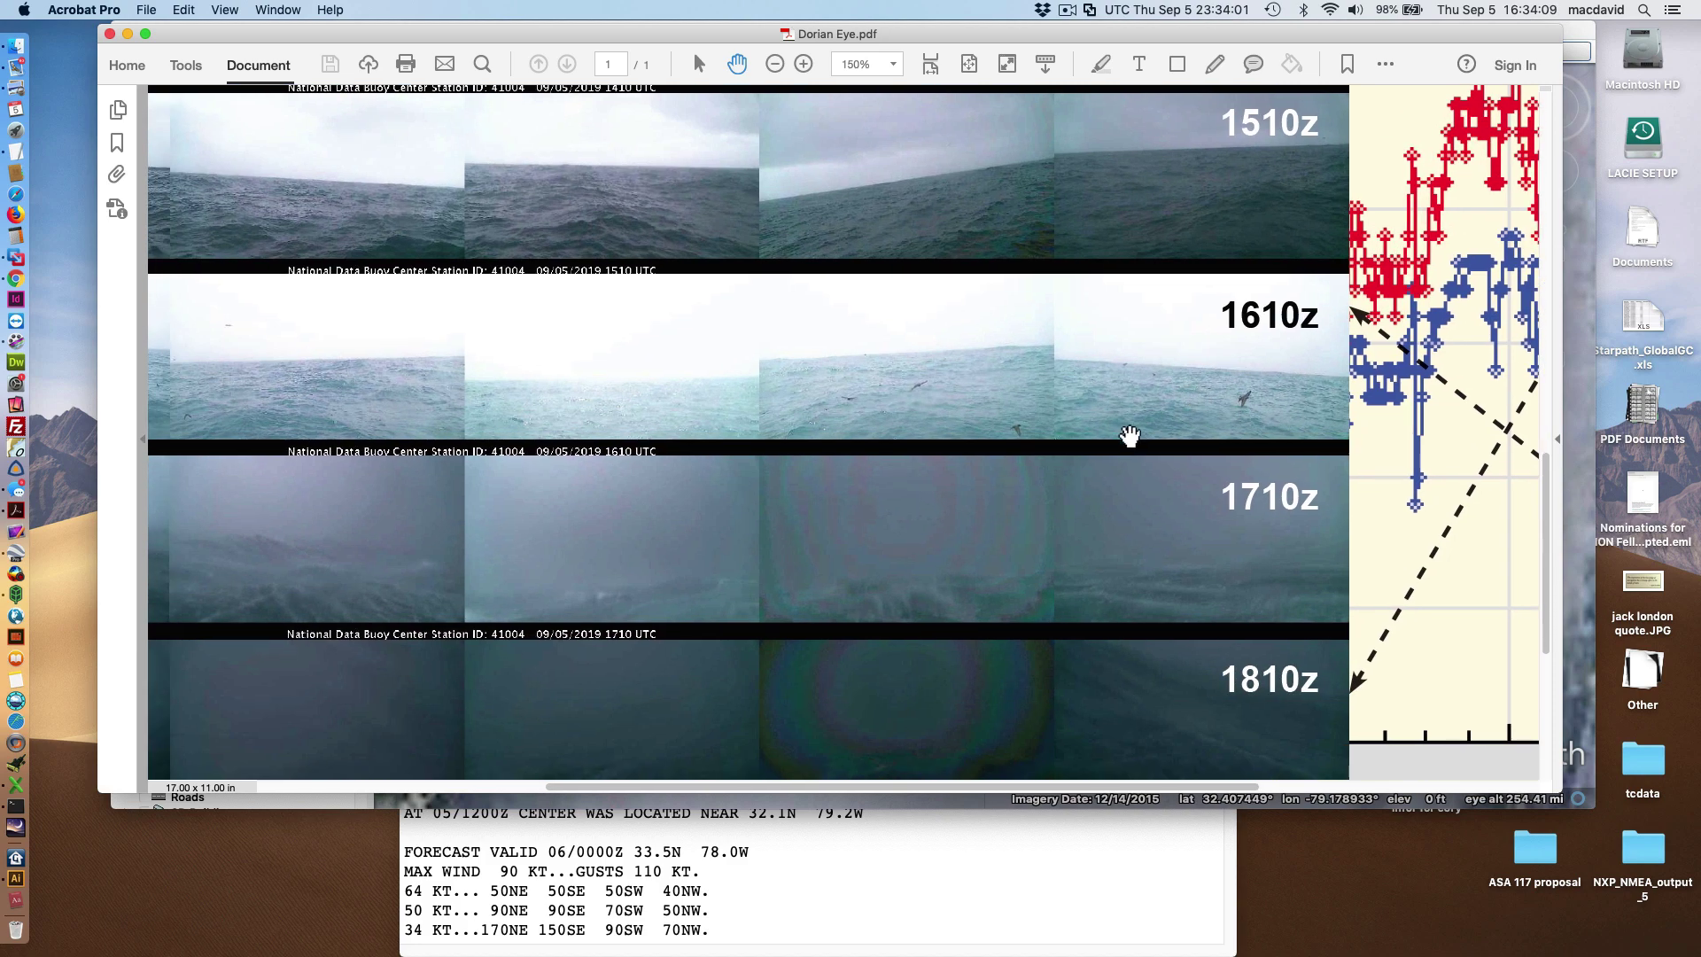
Frame the 1610z–1810z rows with the chart, then shift the window to uncover Google Earth's Places list
{"action": "scroll", "coordinate": [987, 399], "scroll_direction": "left", "scroll_amount": 3}
{"action": "scroll", "coordinate": [974, 354], "scroll_direction": "left", "scroll_amount": 1}
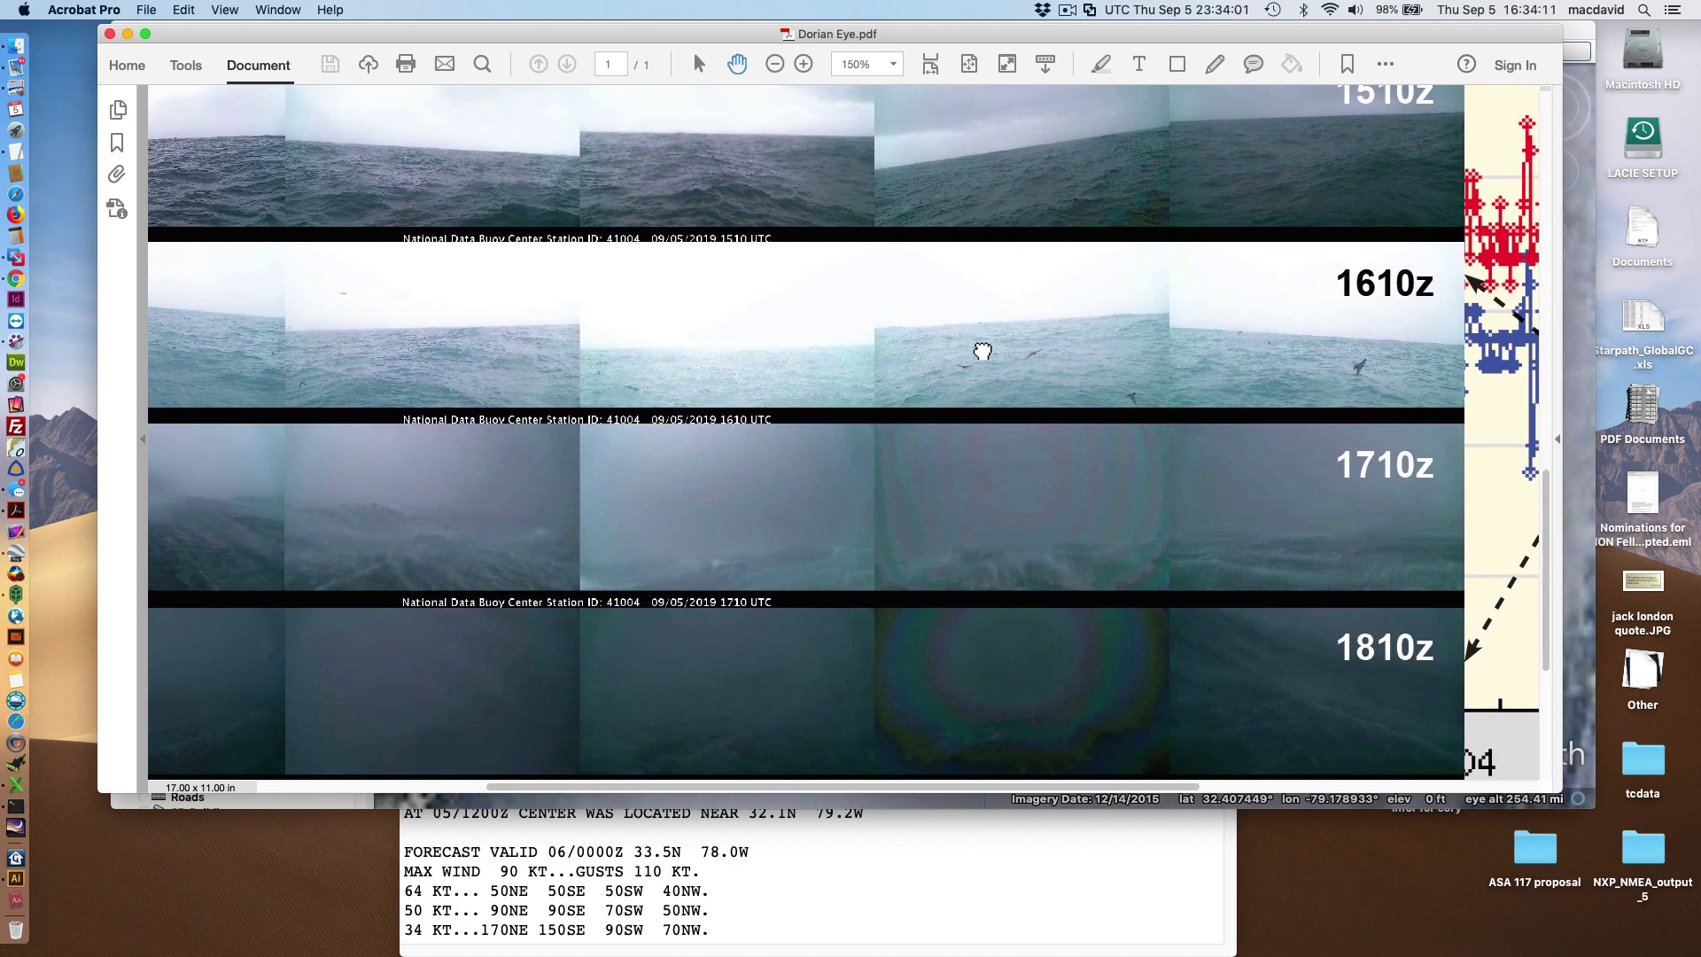
{"action": "scroll", "coordinate": [992, 348], "scroll_direction": "left", "scroll_amount": 3}
{"action": "left_click_drag", "start_coordinate": [763, 508], "coordinate": [857, 456]}
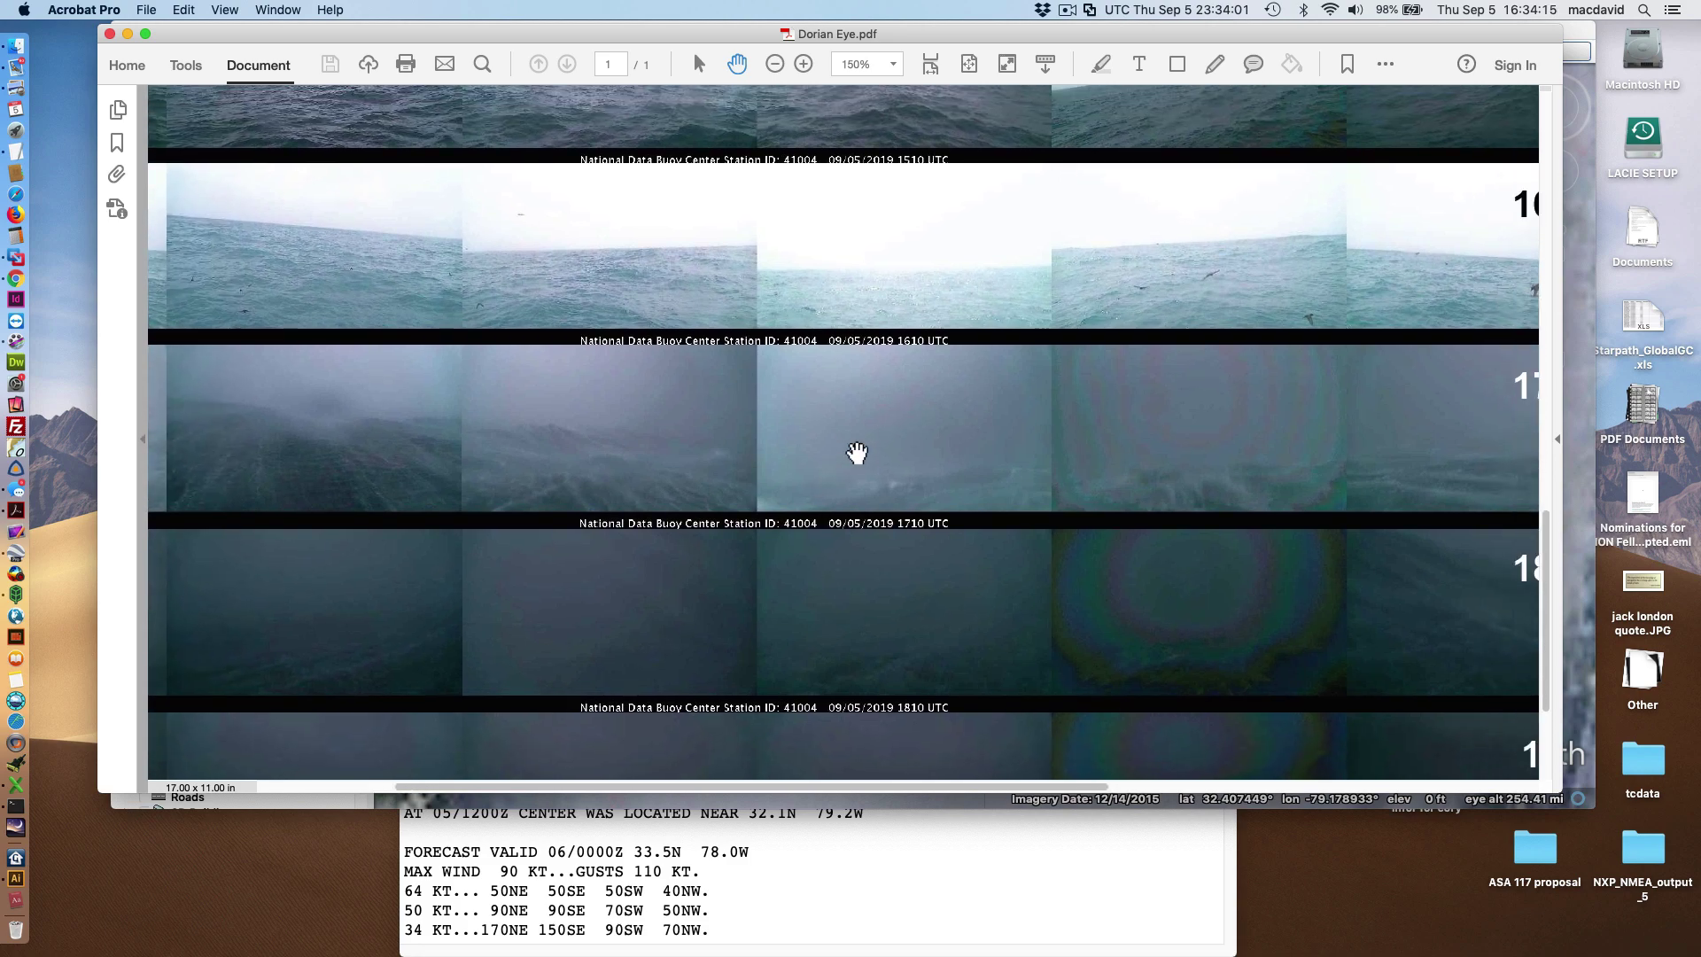
{"action": "left_click_drag", "start_coordinate": [1072, 450], "coordinate": [1181, 425]}
{"action": "left_click_drag", "start_coordinate": [762, 414], "coordinate": [918, 413]}
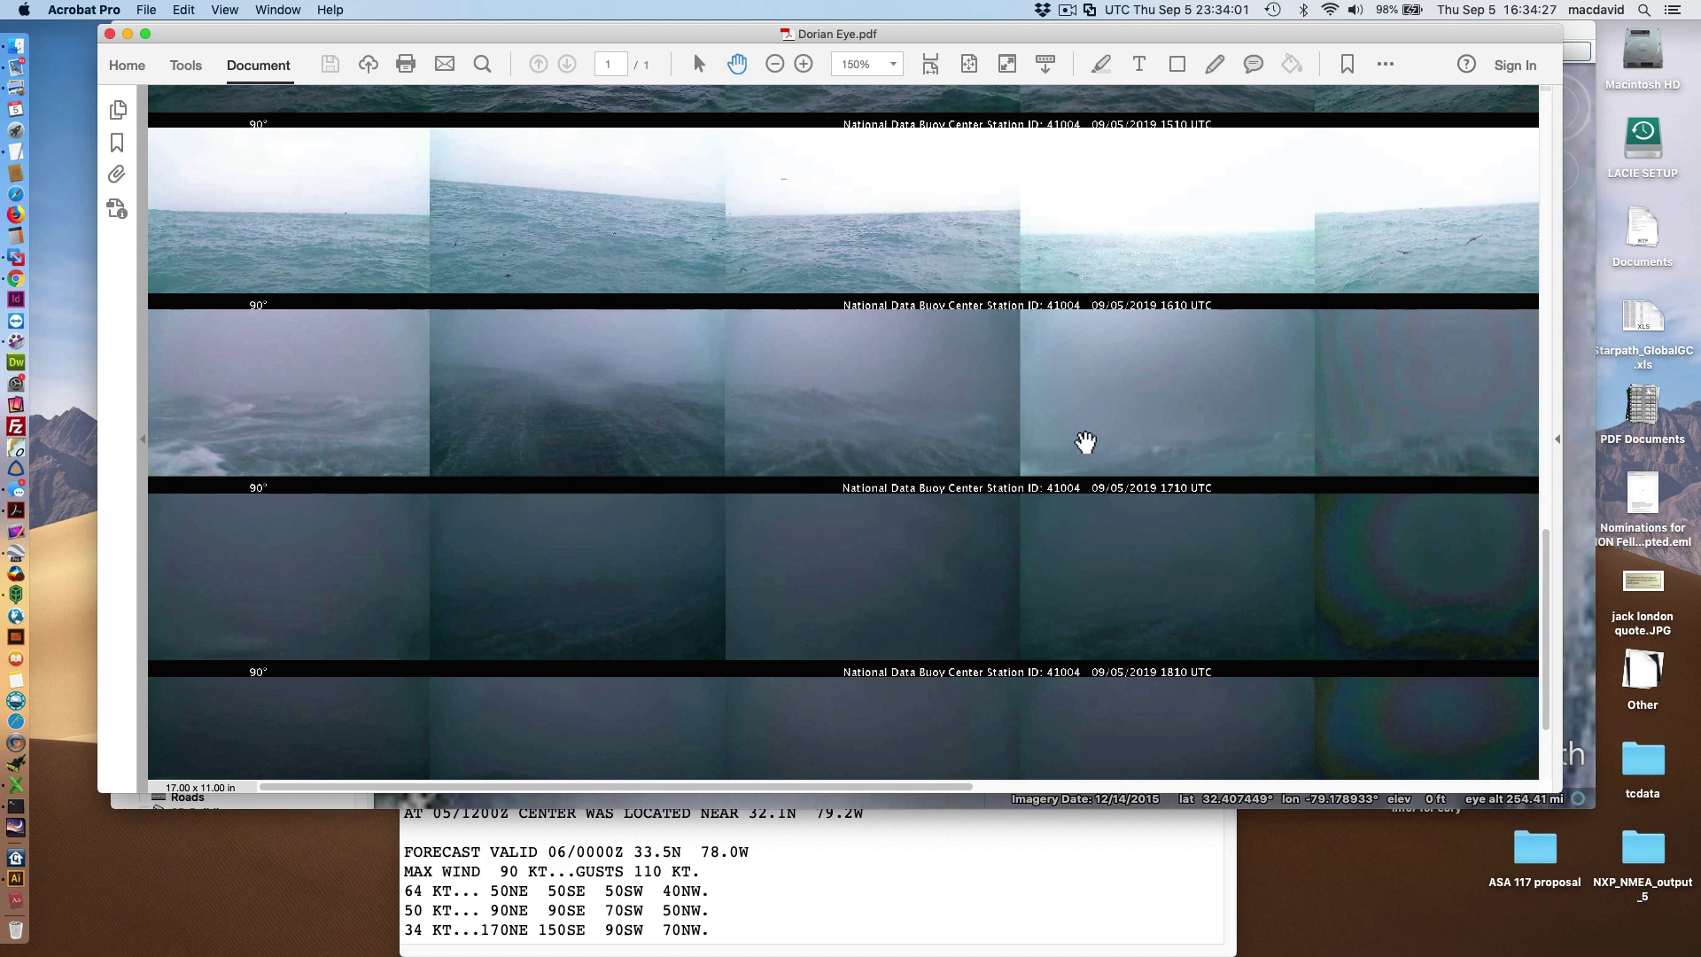
{"action": "left_click_drag", "start_coordinate": [1082, 444], "coordinate": [274, 482]}
{"action": "scroll", "coordinate": [1223, 496], "scroll_direction": "up", "scroll_amount": 4}
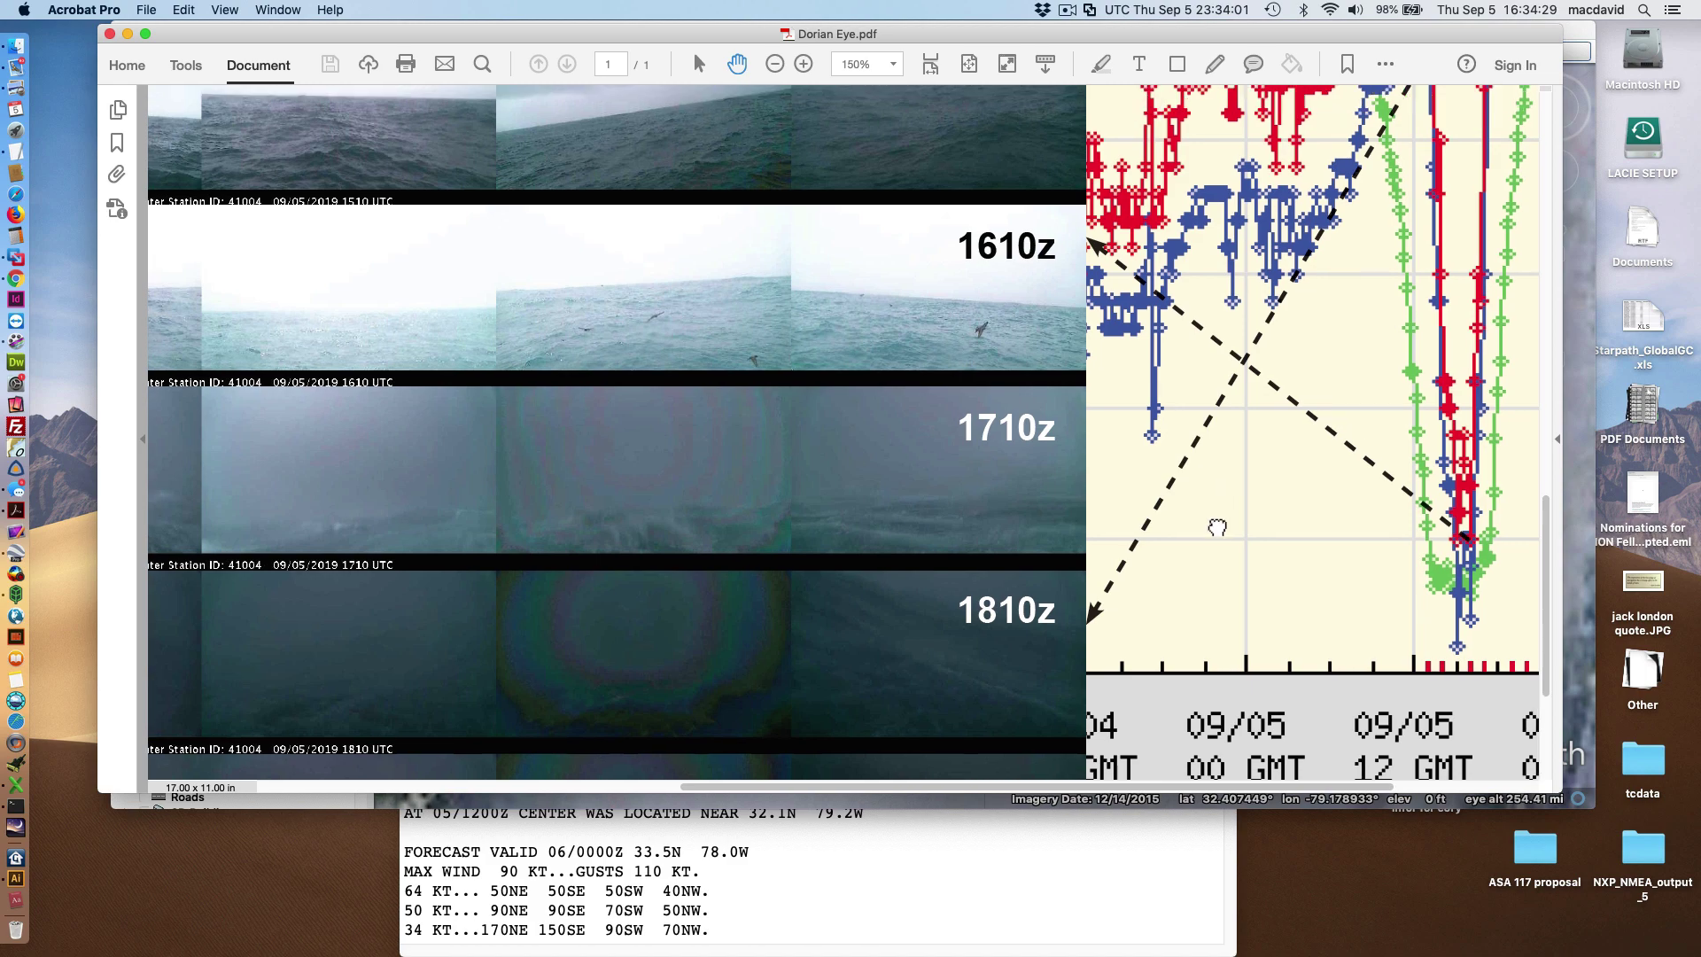
{"action": "left_click_drag", "start_coordinate": [653, 45], "coordinate": [898, 75]}
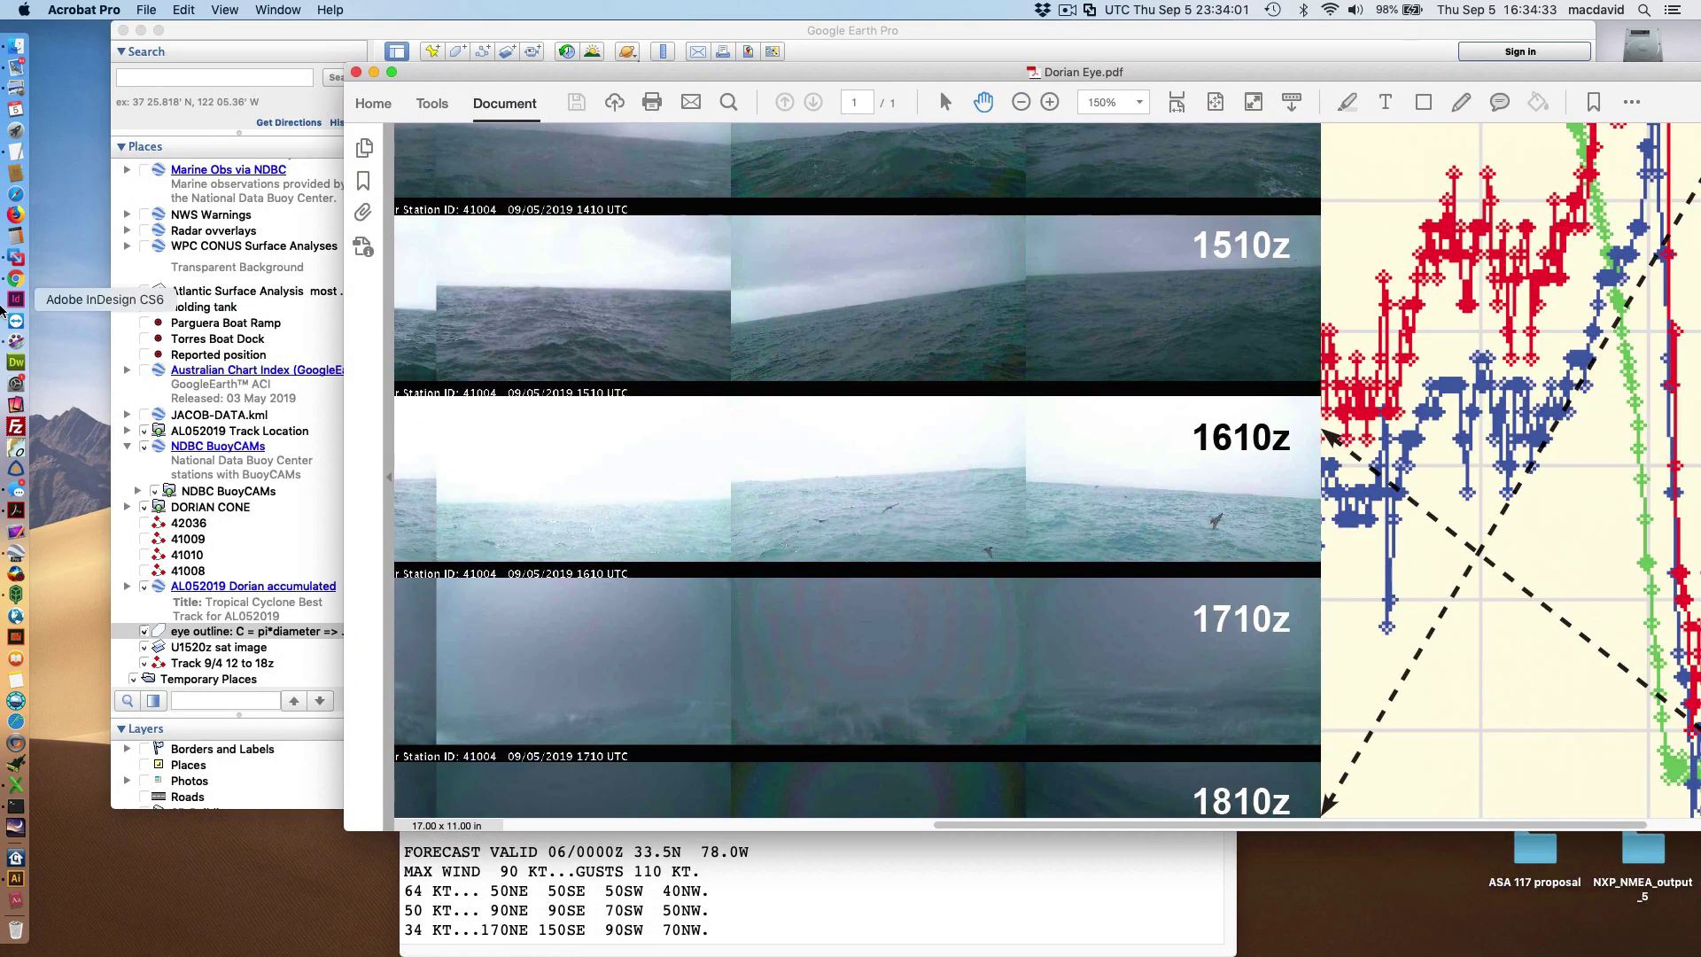
Bring Chrome forward on the NDBC 5-day wind and air pressure plot for buoy 41004
{"action": "left_click", "coordinate": [15, 278]}
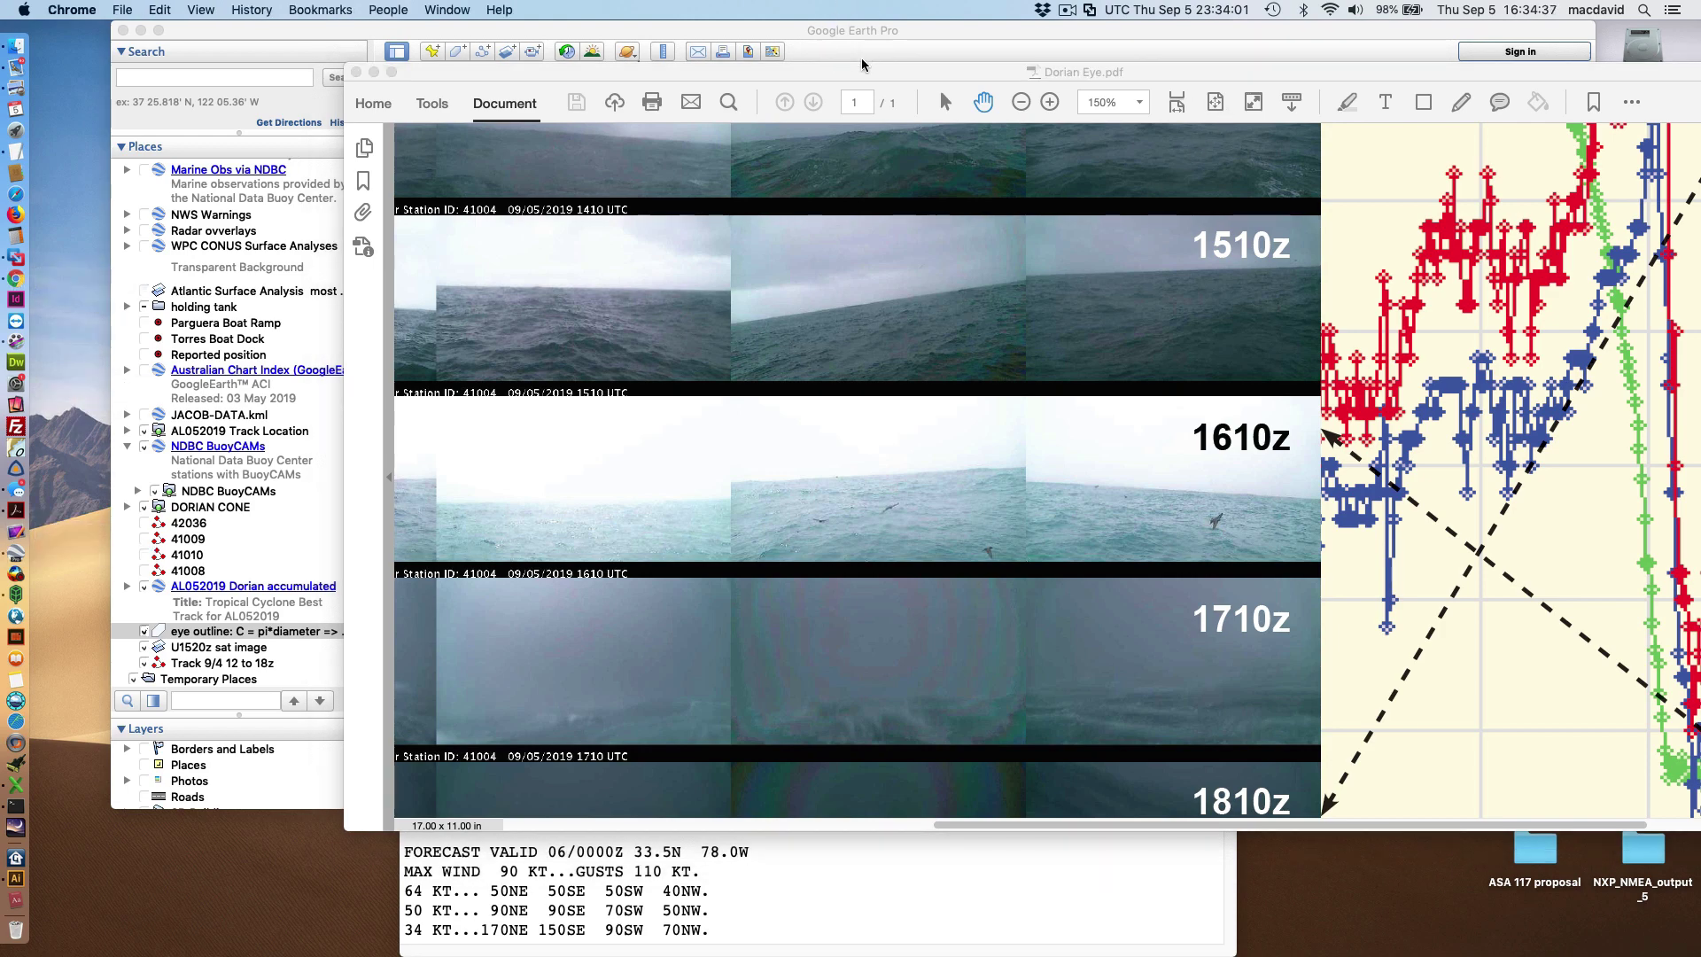
{"action": "left_click_drag", "start_coordinate": [846, 74], "coordinate": [743, 133]}
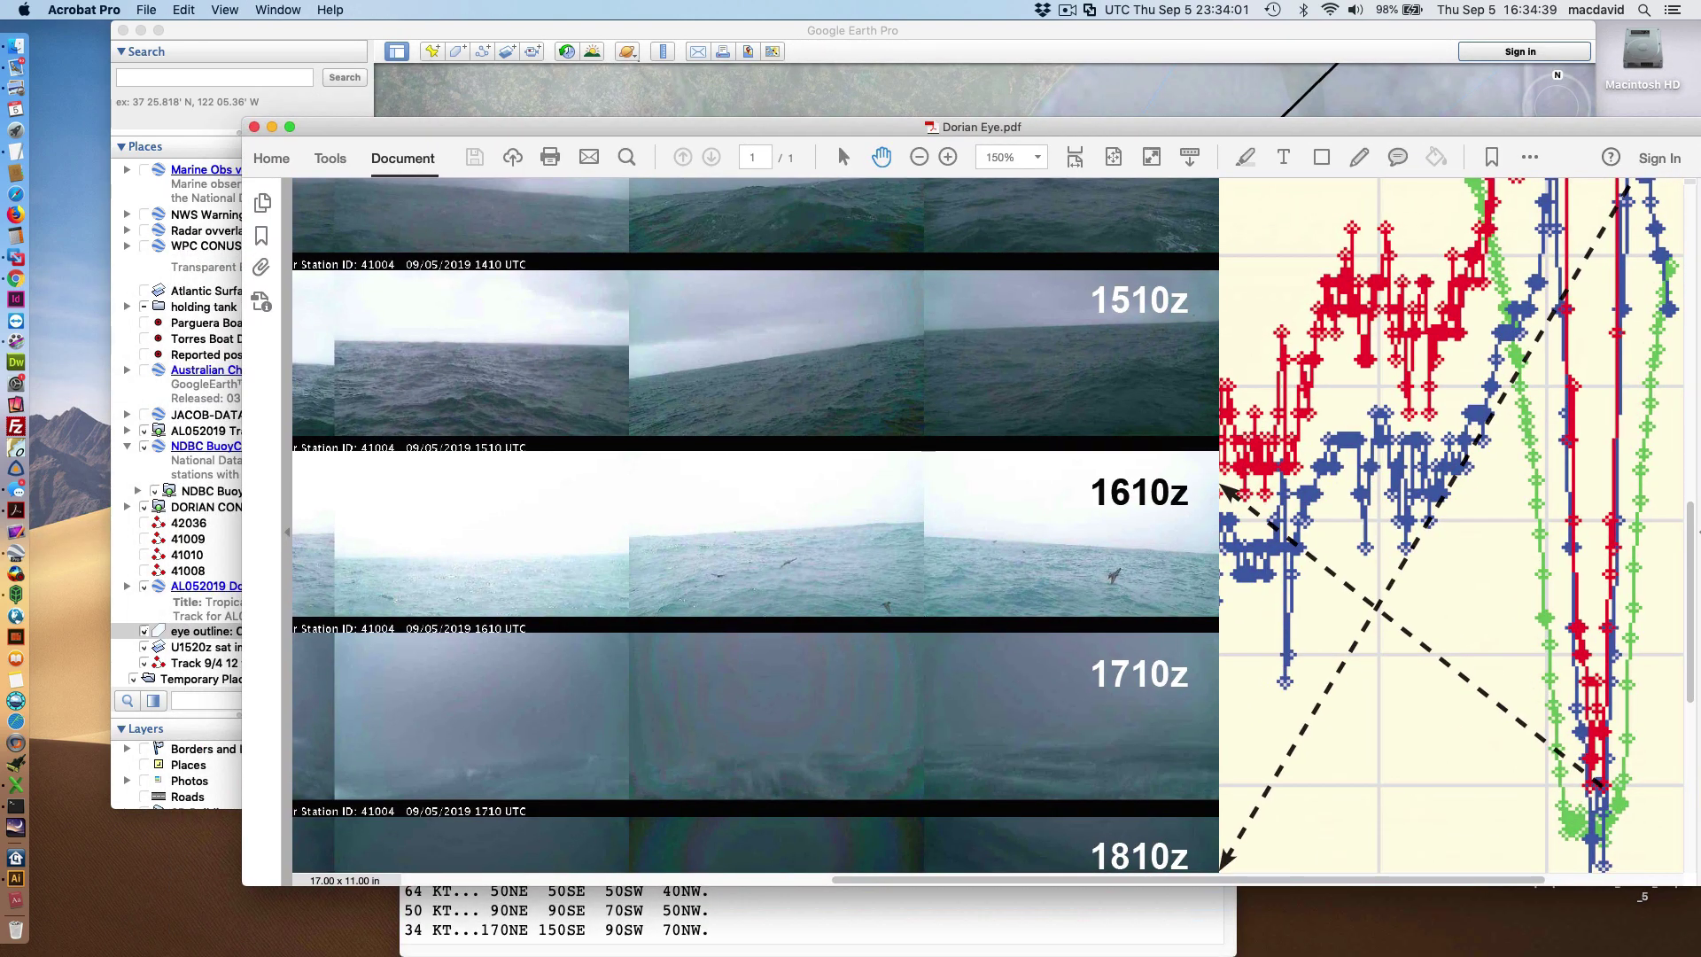
{"action": "key", "text": "super+Tab"}
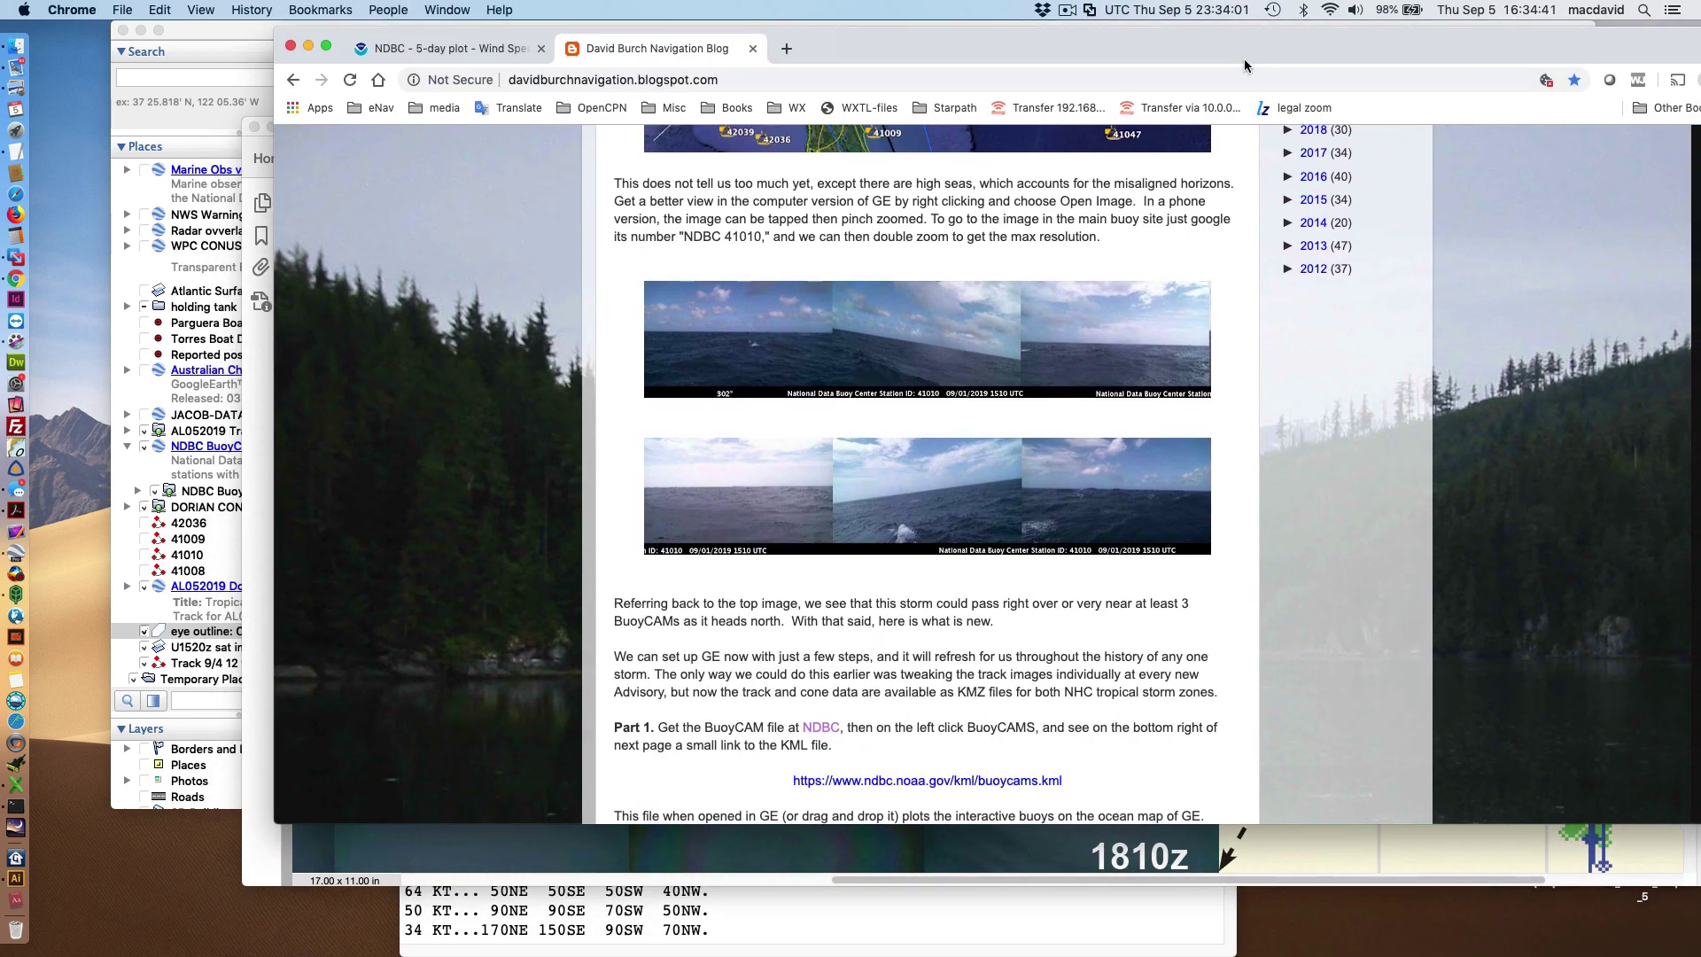
{"action": "left_click", "coordinate": [494, 53]}
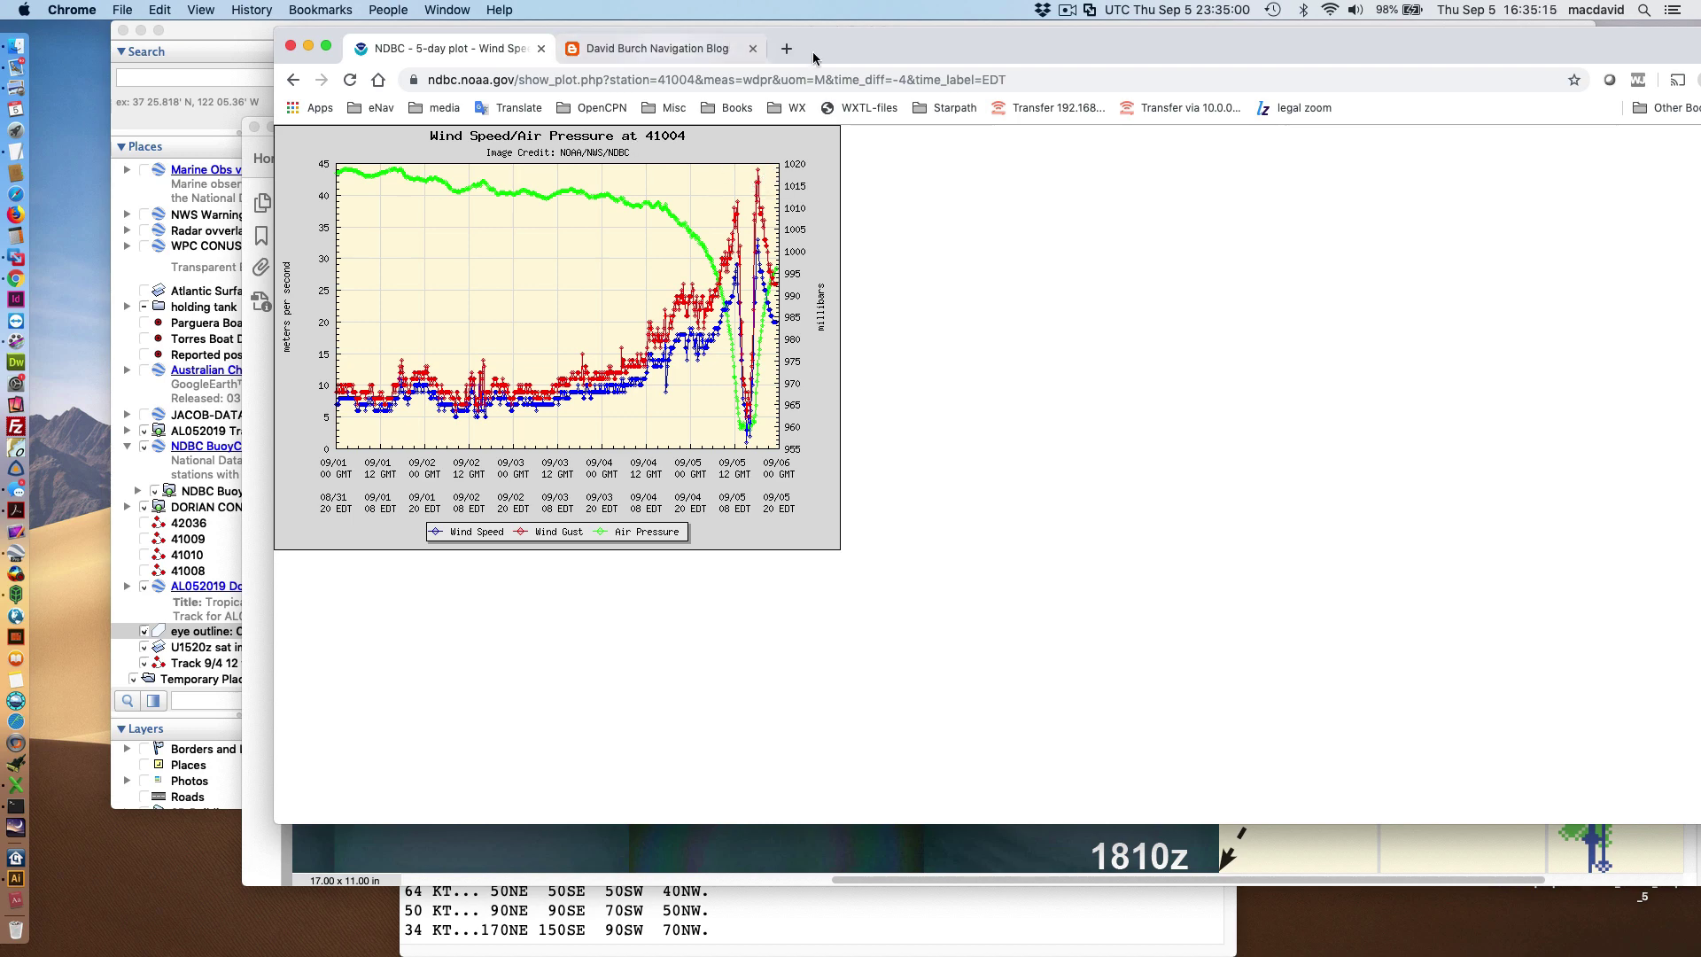
Hide Chrome and scroll the PDF across the 1510z–1810z buoy photo rows
{"action": "key", "text": "super+h"}
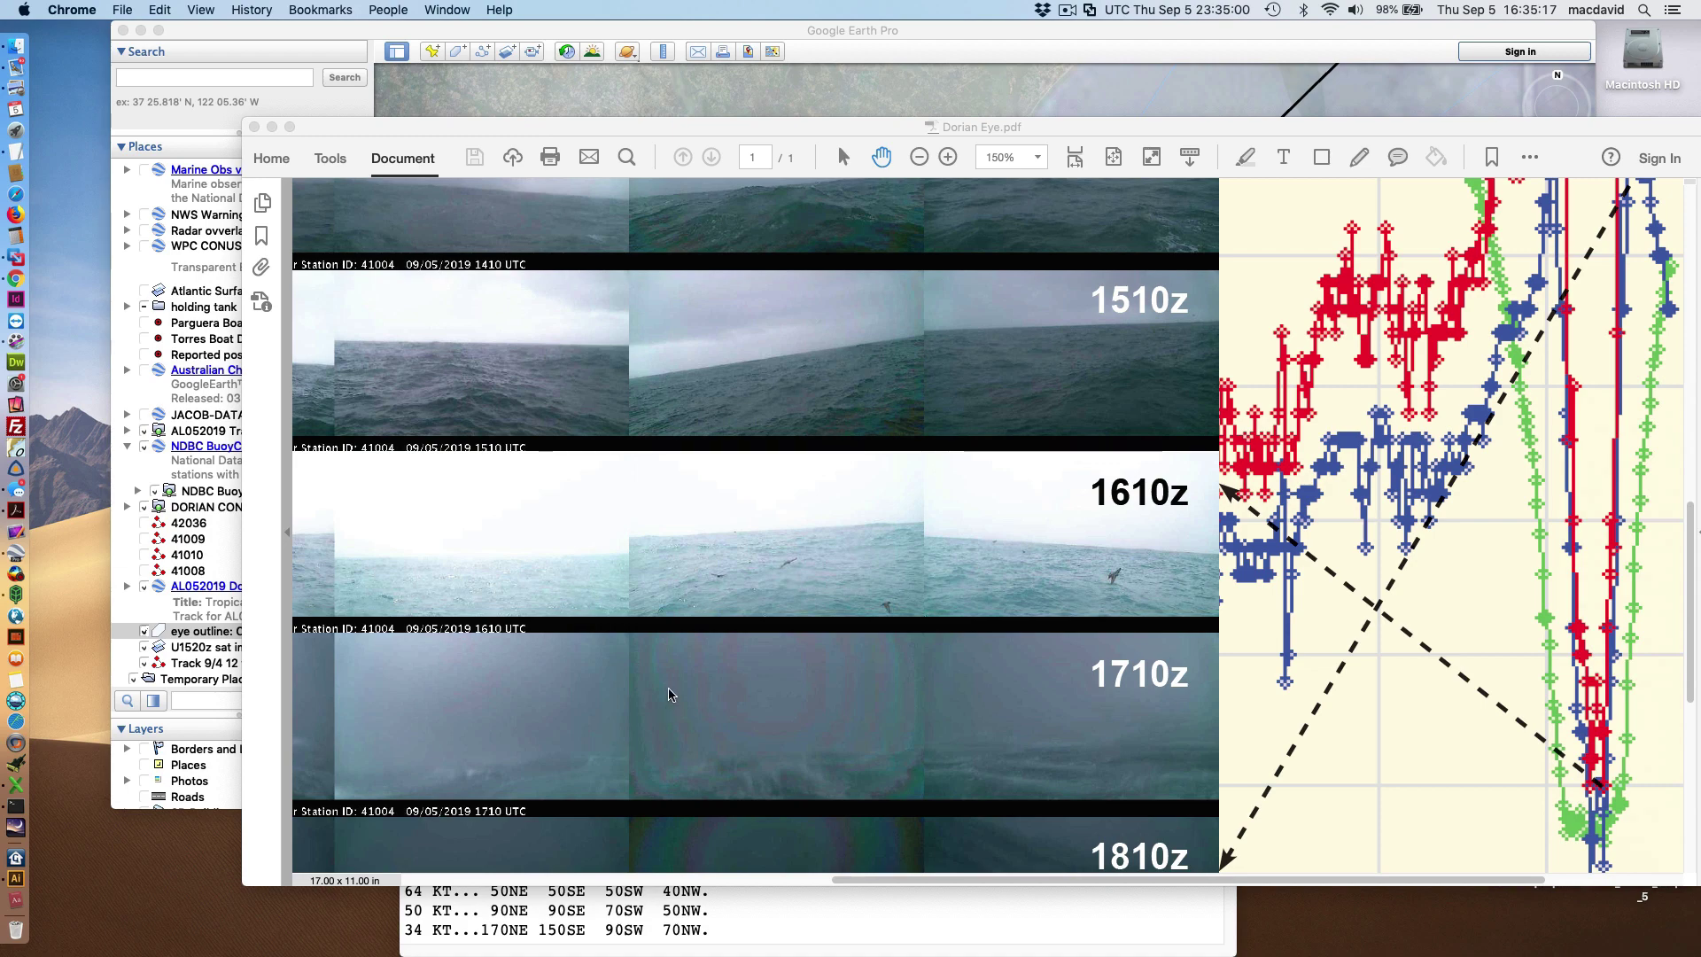
{"action": "scroll", "coordinate": [922, 567], "scroll_direction": "down", "scroll_amount": 2}
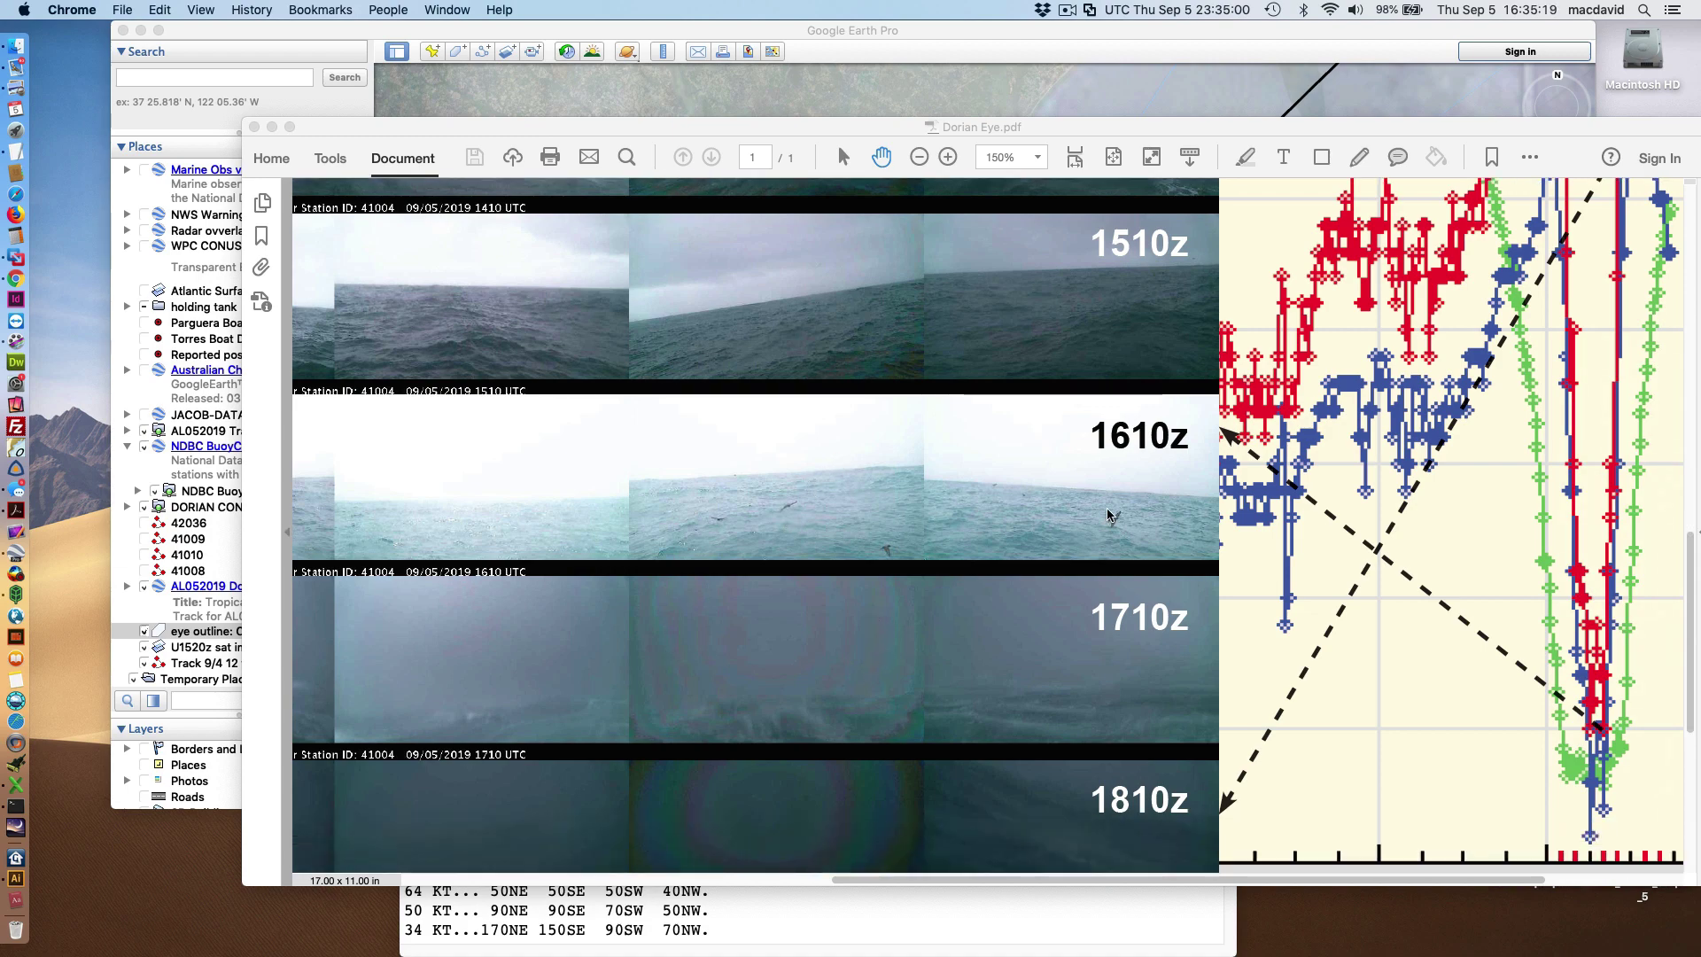
{"action": "scroll", "coordinate": [917, 506], "scroll_direction": "down", "scroll_amount": 1}
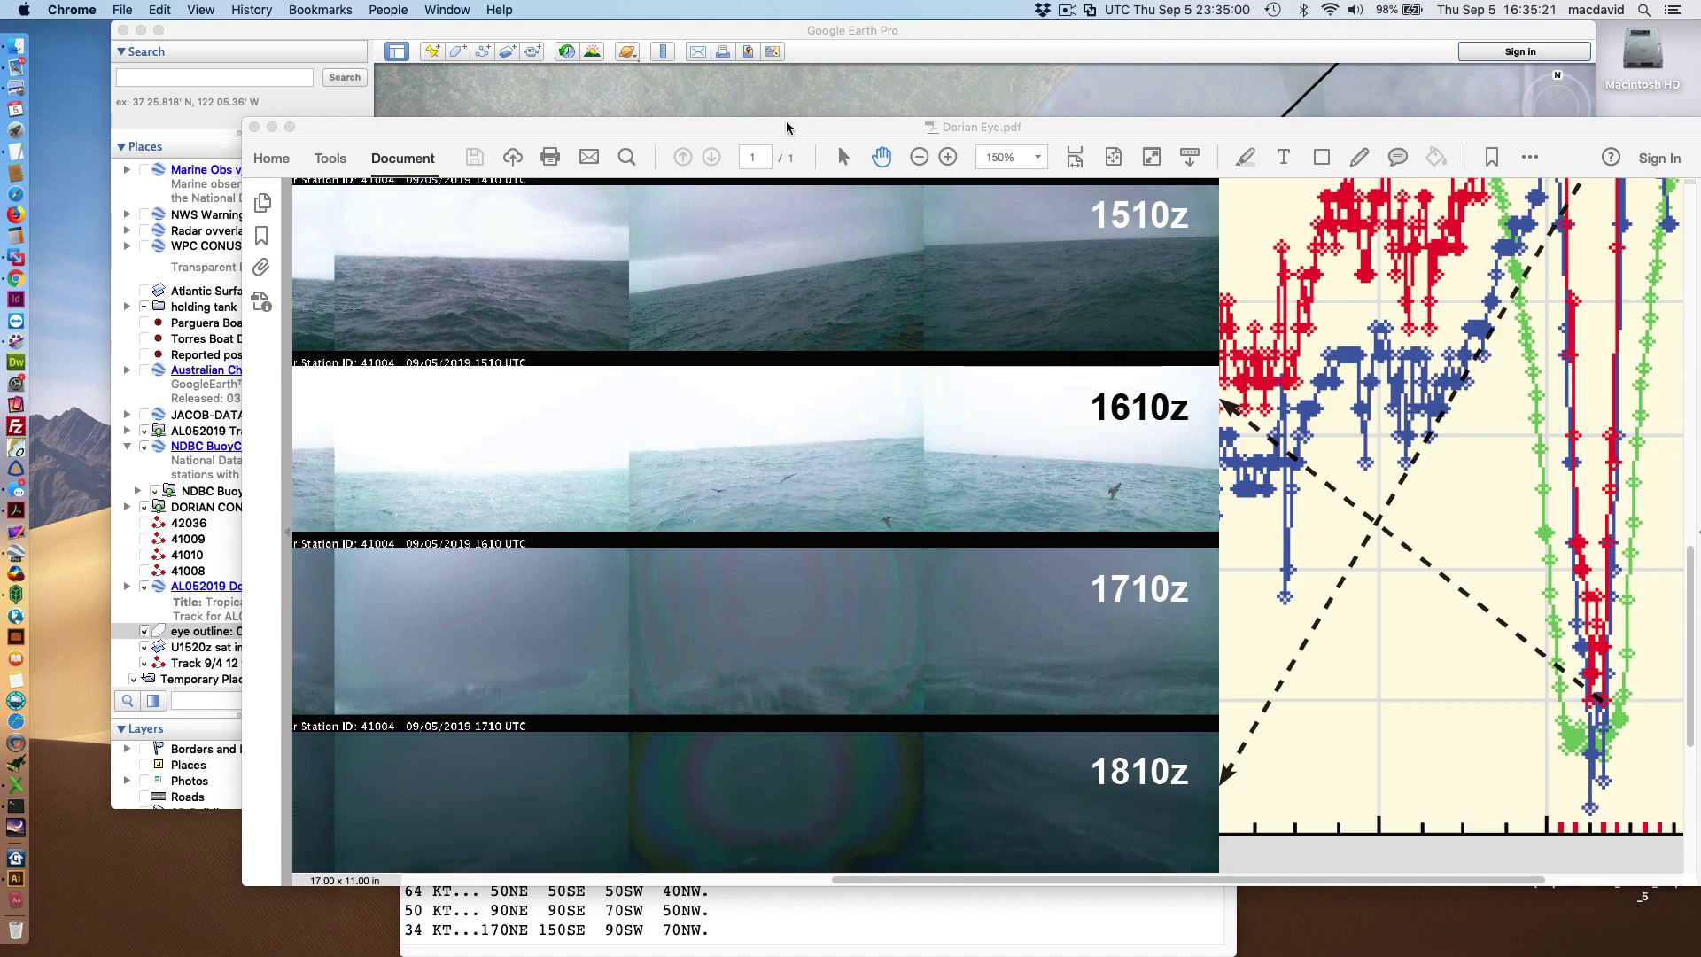
{"action": "left_click_drag", "start_coordinate": [809, 126], "coordinate": [840, 88]}
{"action": "left_click_drag", "start_coordinate": [1294, 842], "coordinate": [1019, 829]}
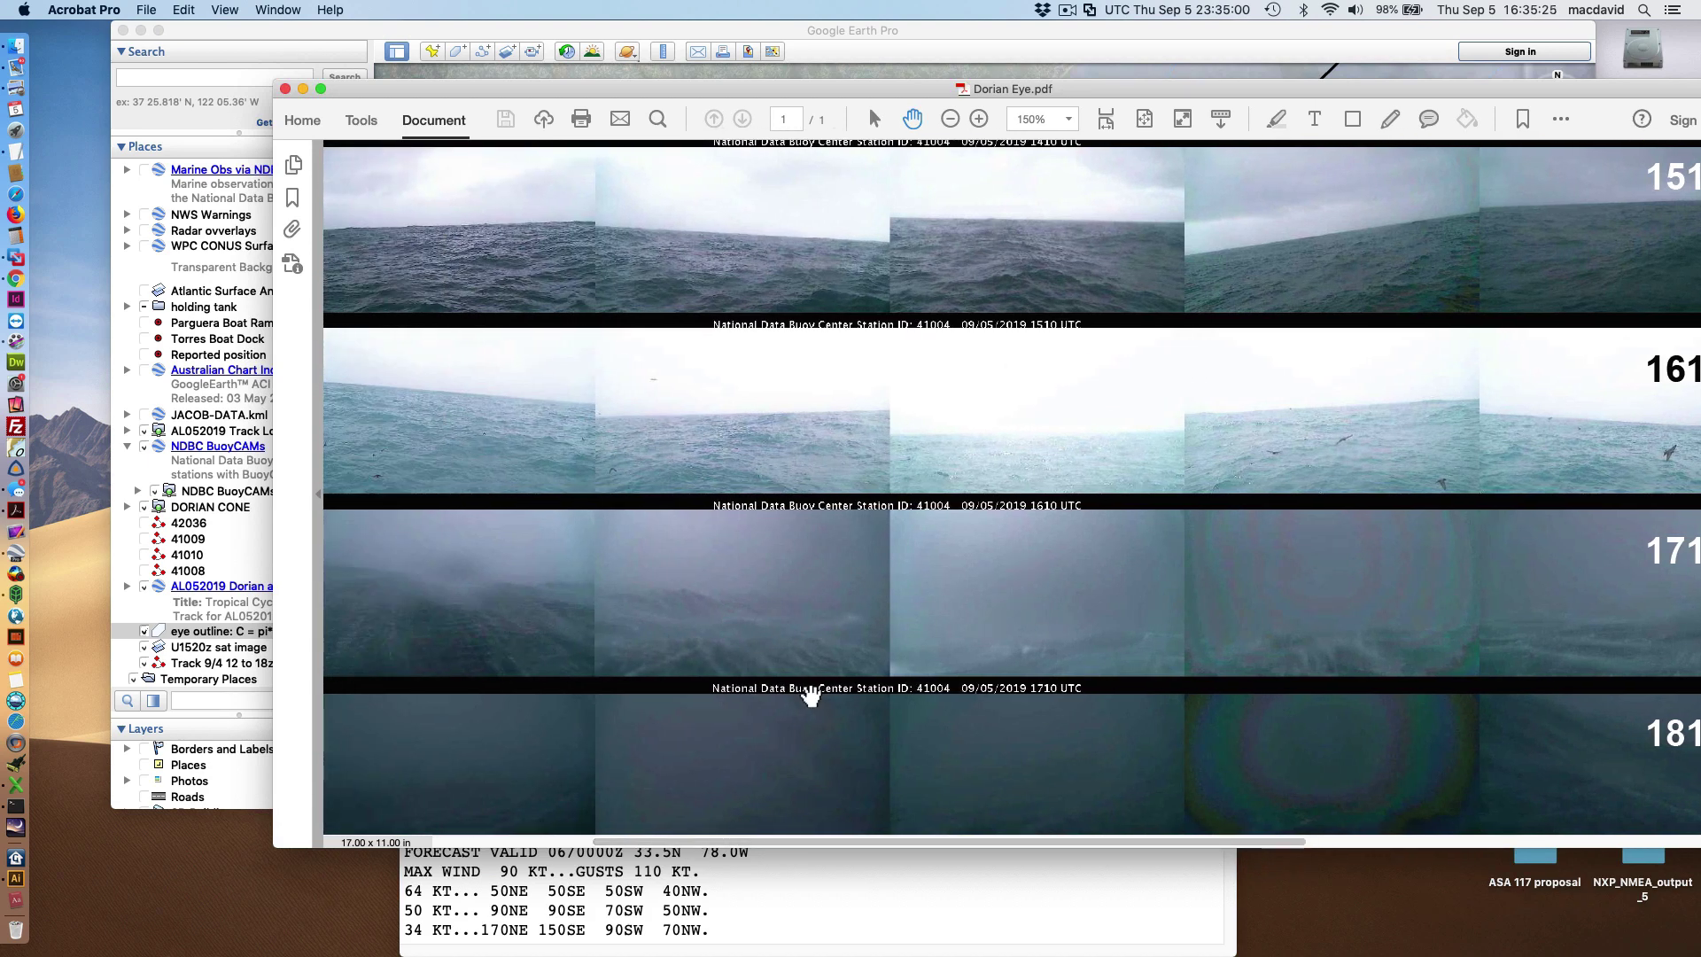
{"action": "left_click_drag", "start_coordinate": [1033, 859], "coordinate": [874, 851]}
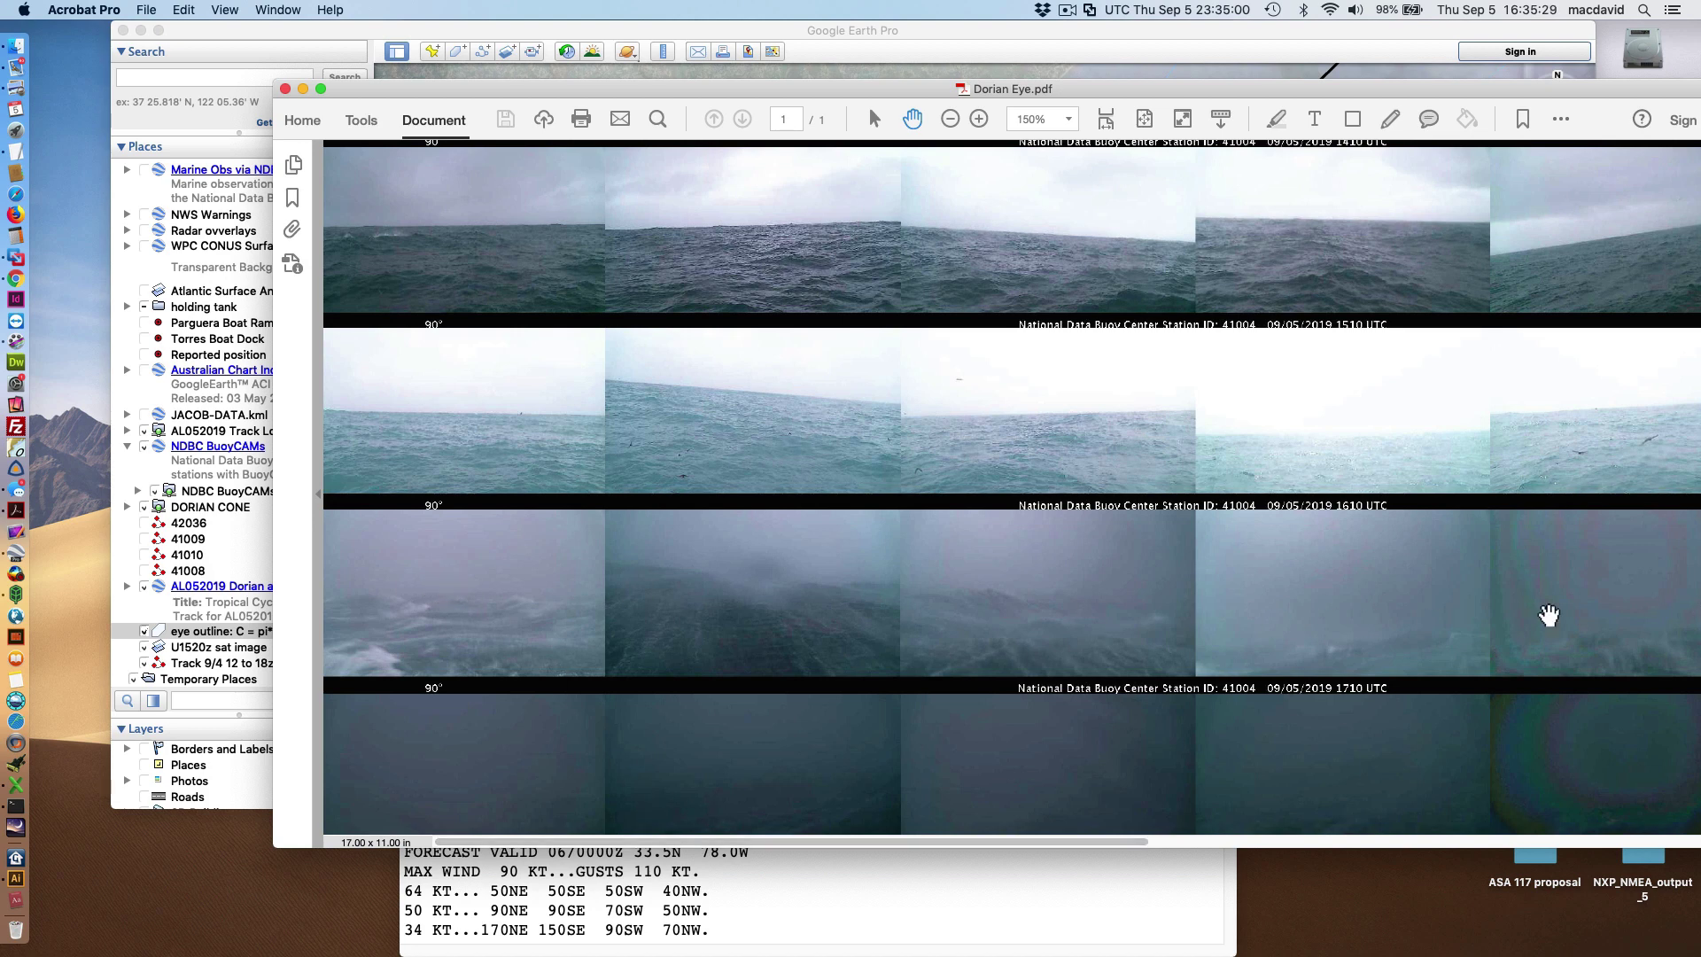
{"action": "left_click_drag", "start_coordinate": [1145, 844], "coordinate": [1227, 847]}
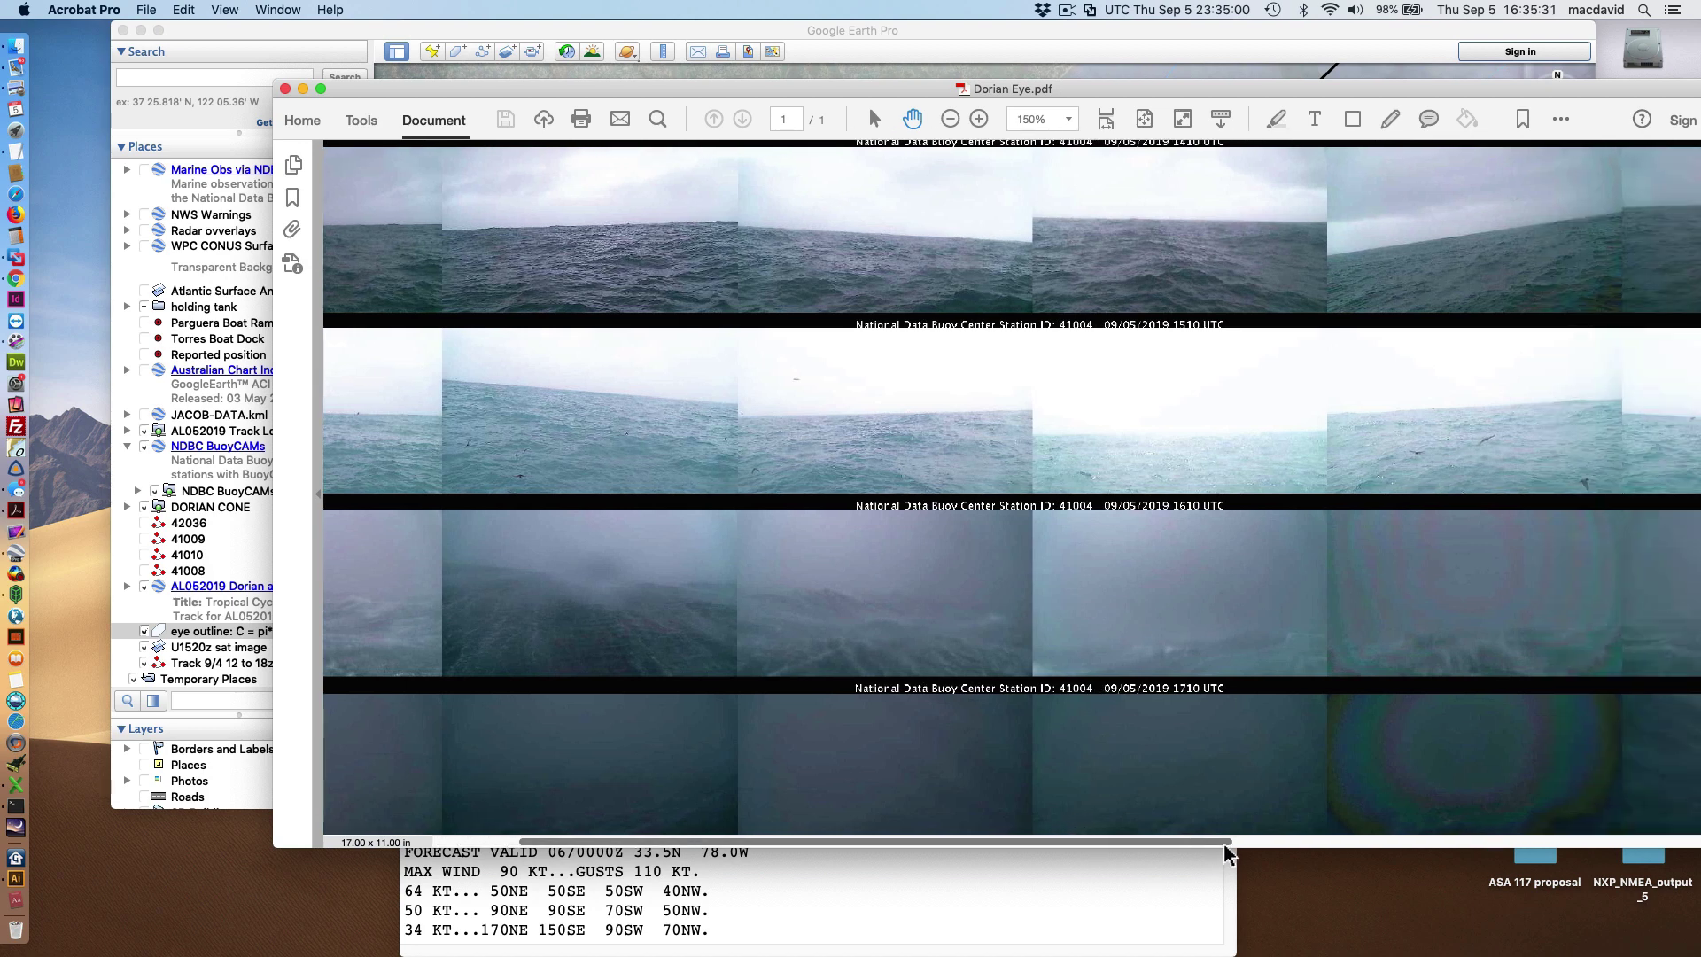
Review the photo strips and slide the Acrobat window left to reveal Google Earth
{"action": "scroll", "coordinate": [969, 816], "scroll_direction": "left", "scroll_amount": 5}
{"action": "scroll", "coordinate": [942, 710], "scroll_direction": "down", "scroll_amount": 3}
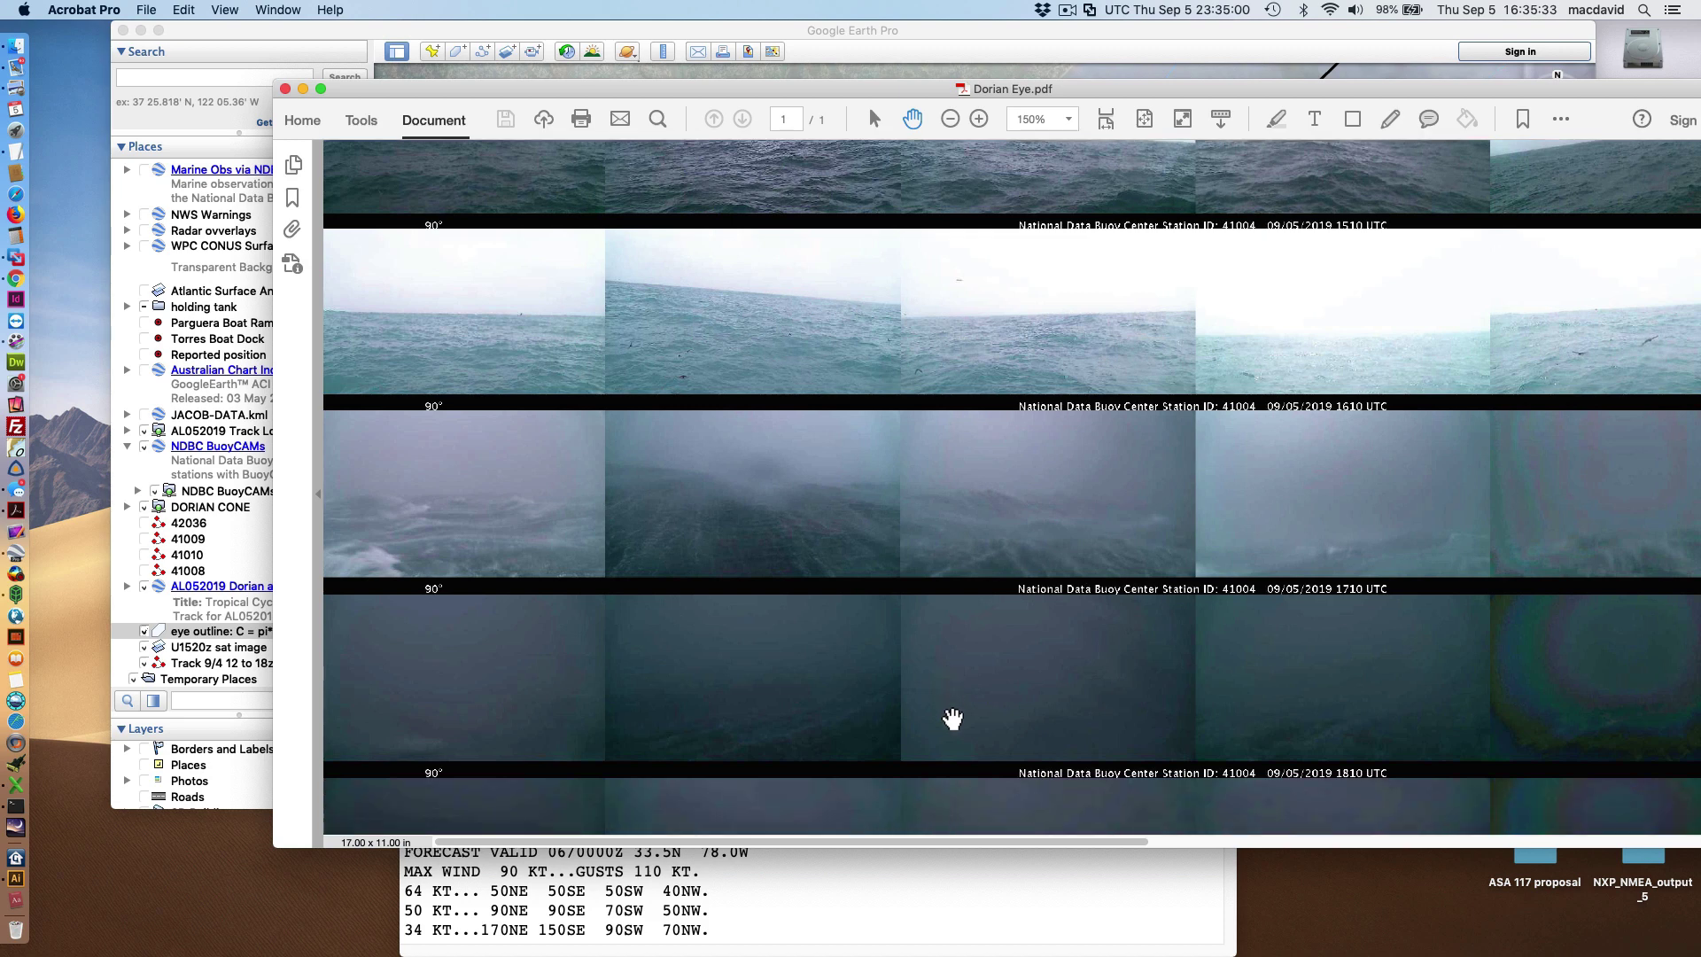
{"action": "scroll", "coordinate": [949, 714], "scroll_direction": "up", "scroll_amount": 2}
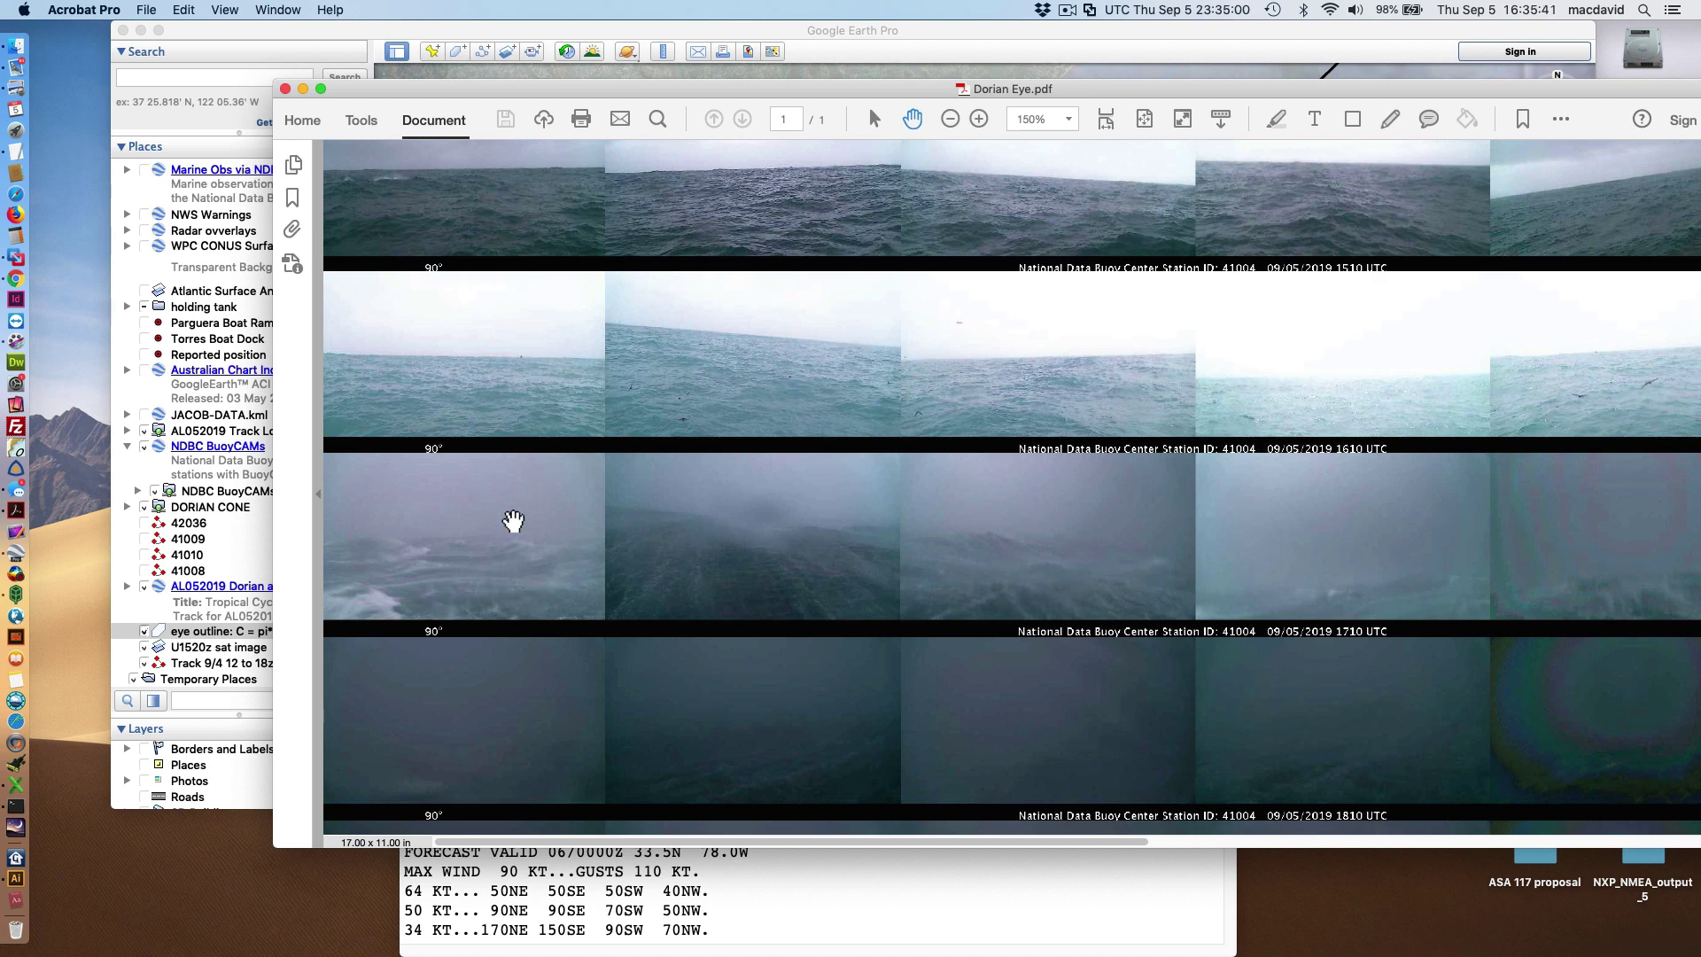
{"action": "scroll", "coordinate": [805, 710], "scroll_direction": "down", "scroll_amount": 5}
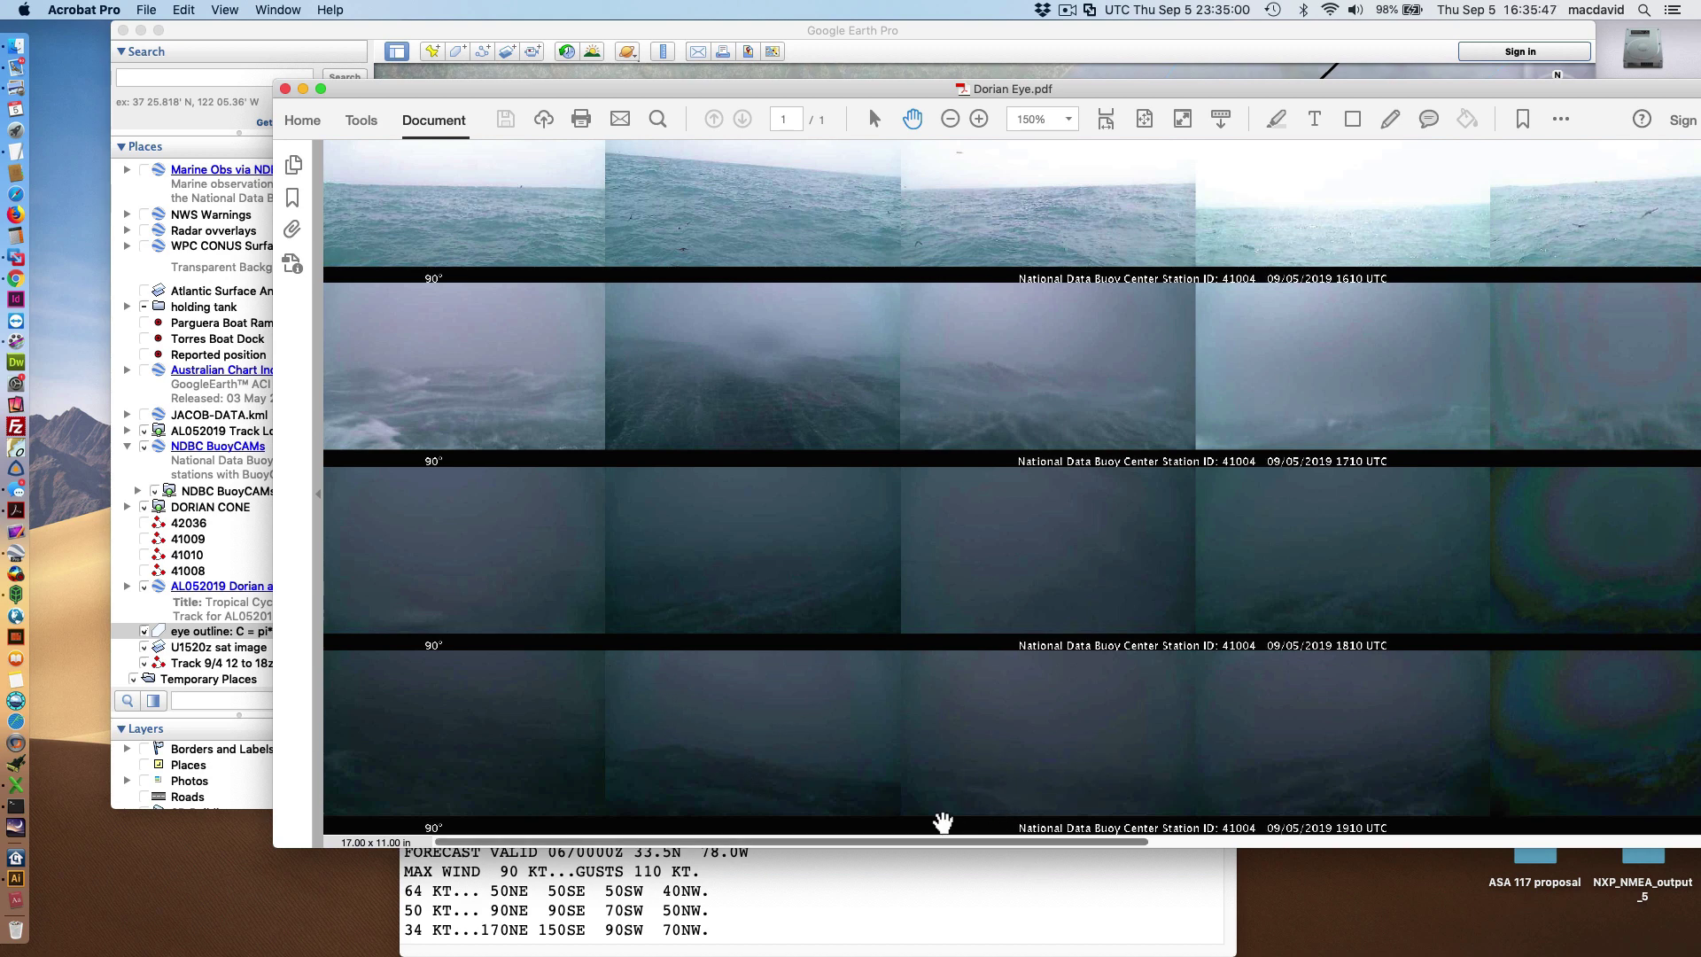
{"action": "scroll", "coordinate": [869, 640], "scroll_direction": "up", "scroll_amount": 2}
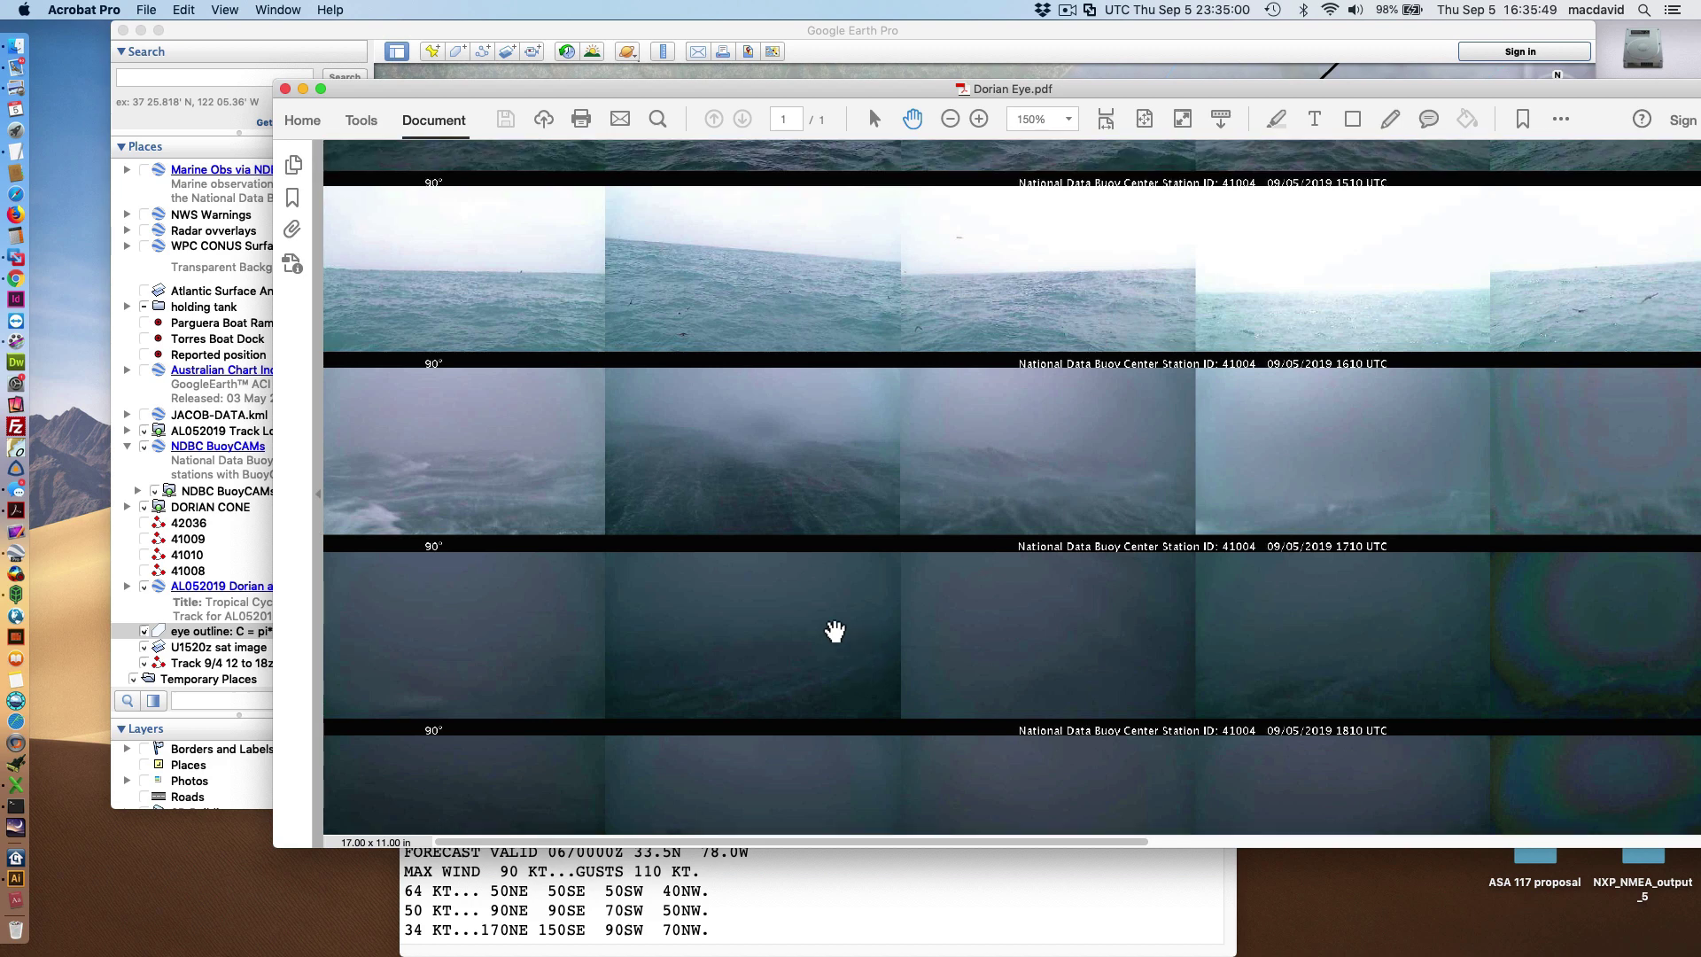
{"action": "scroll", "coordinate": [1329, 513], "scroll_direction": "up", "scroll_amount": 1}
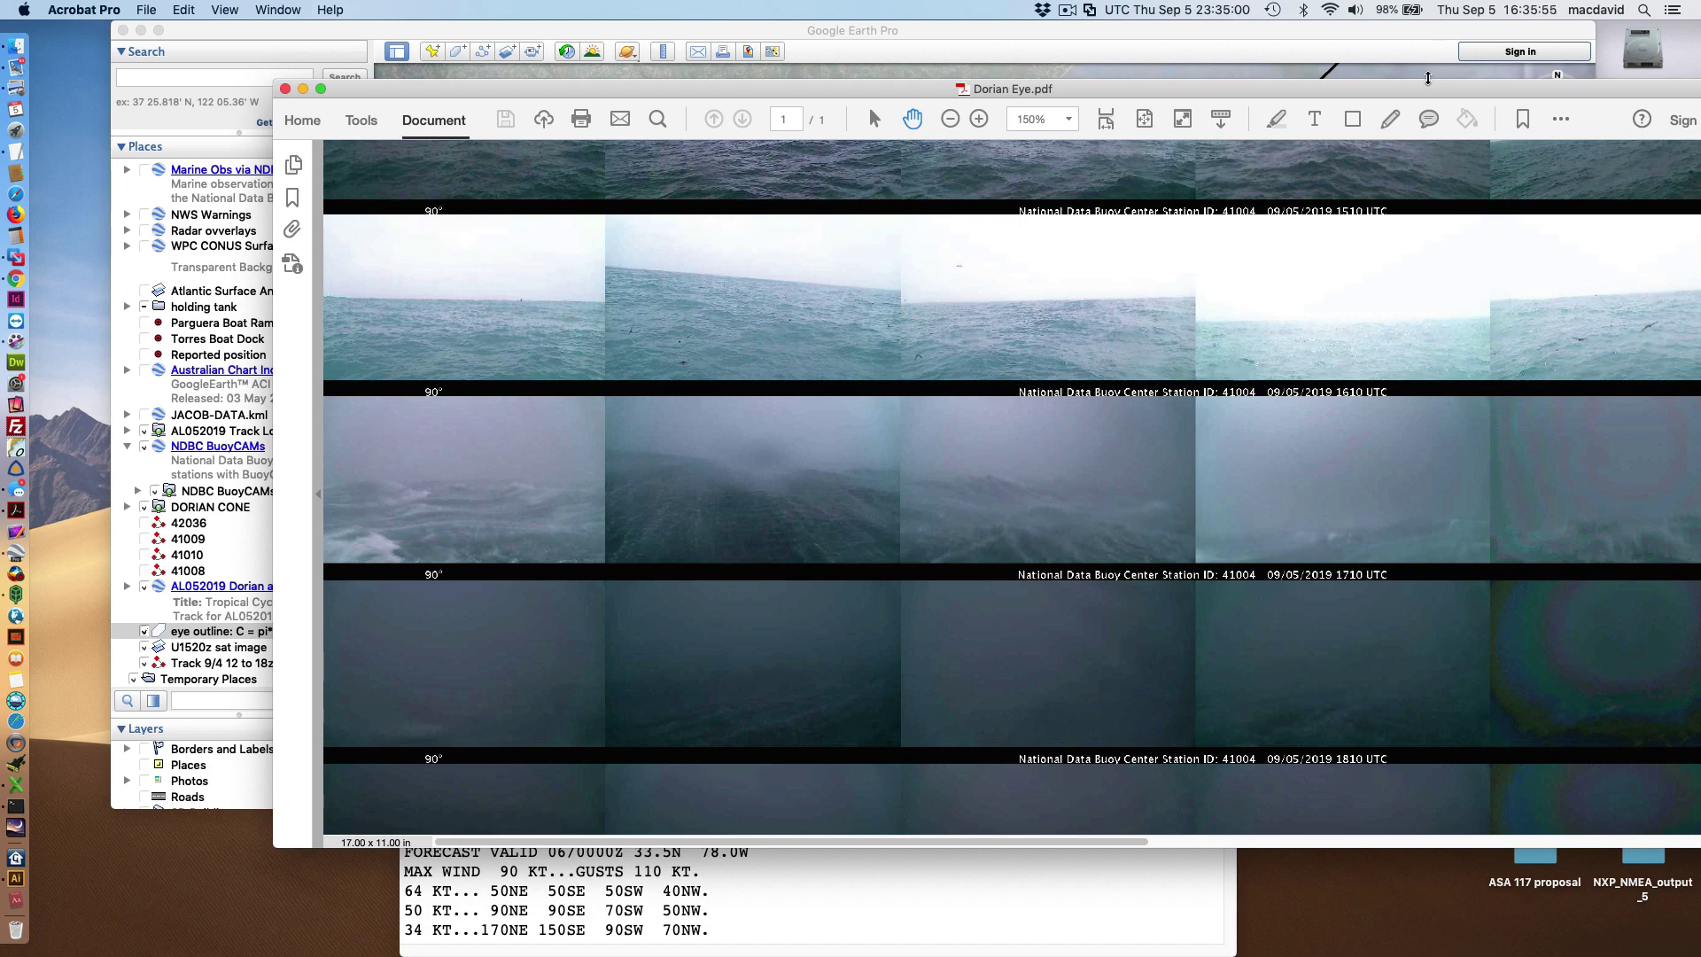
{"action": "left_click_drag", "start_coordinate": [1413, 96], "coordinate": [1048, 75]}
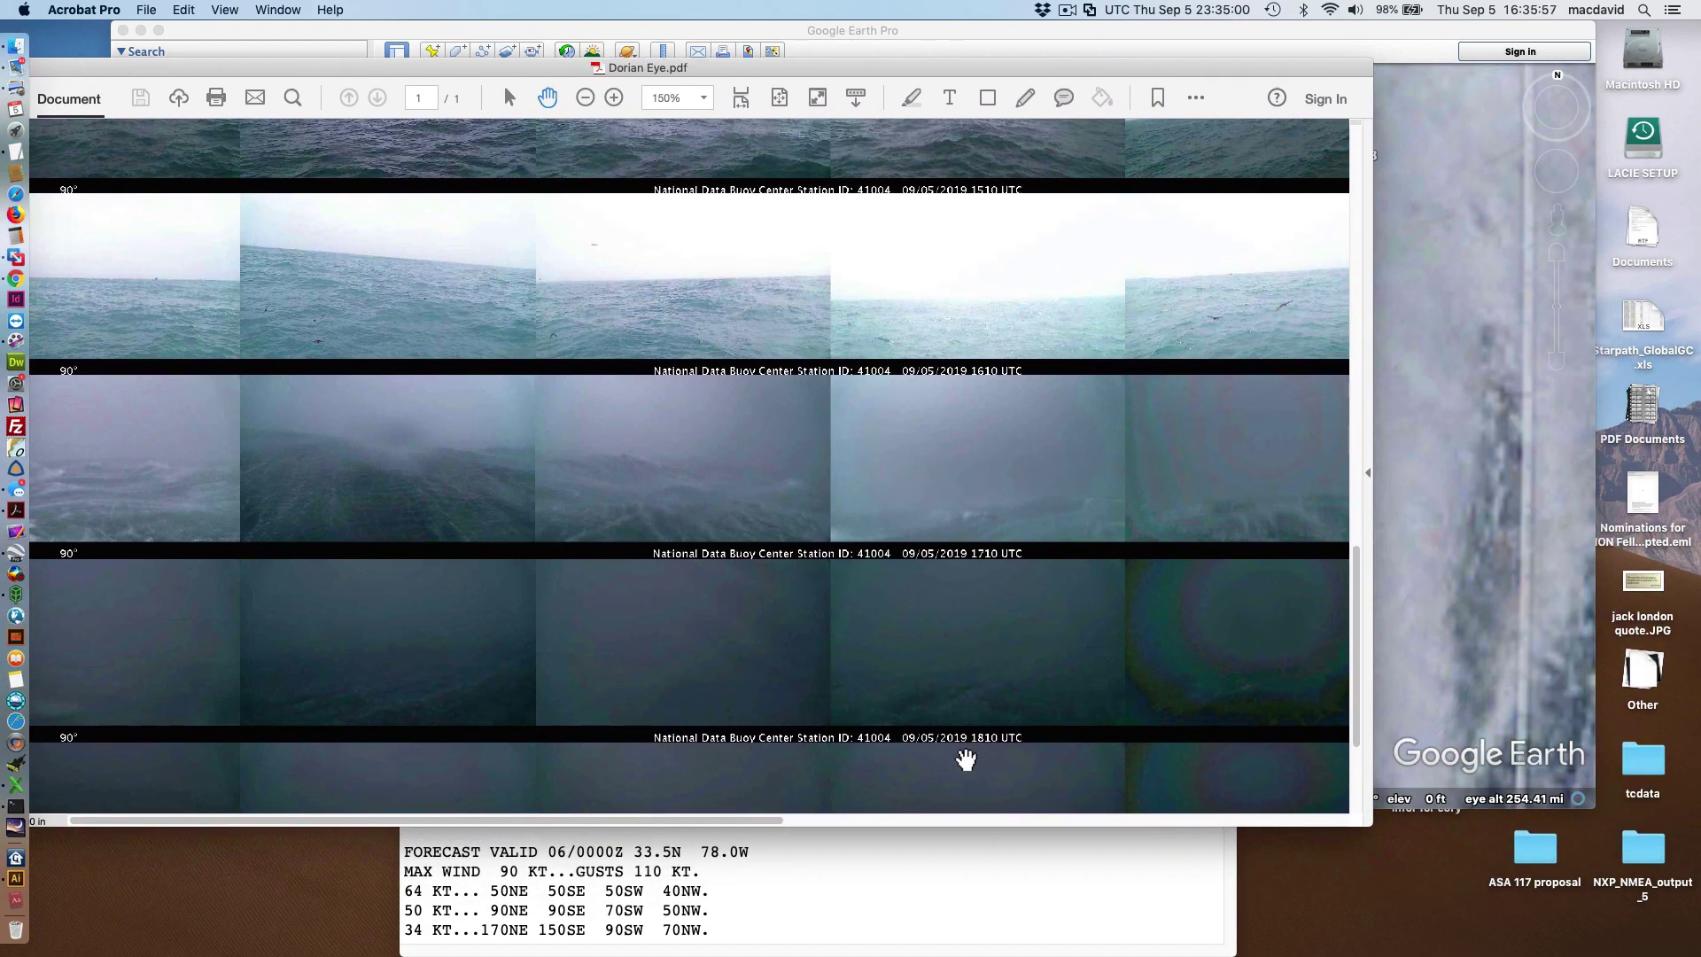
Jump to the pressure chart and pan up to the 1410z–1610z strips beside the pressure minimum
{"action": "left_click", "coordinate": [816, 824]}
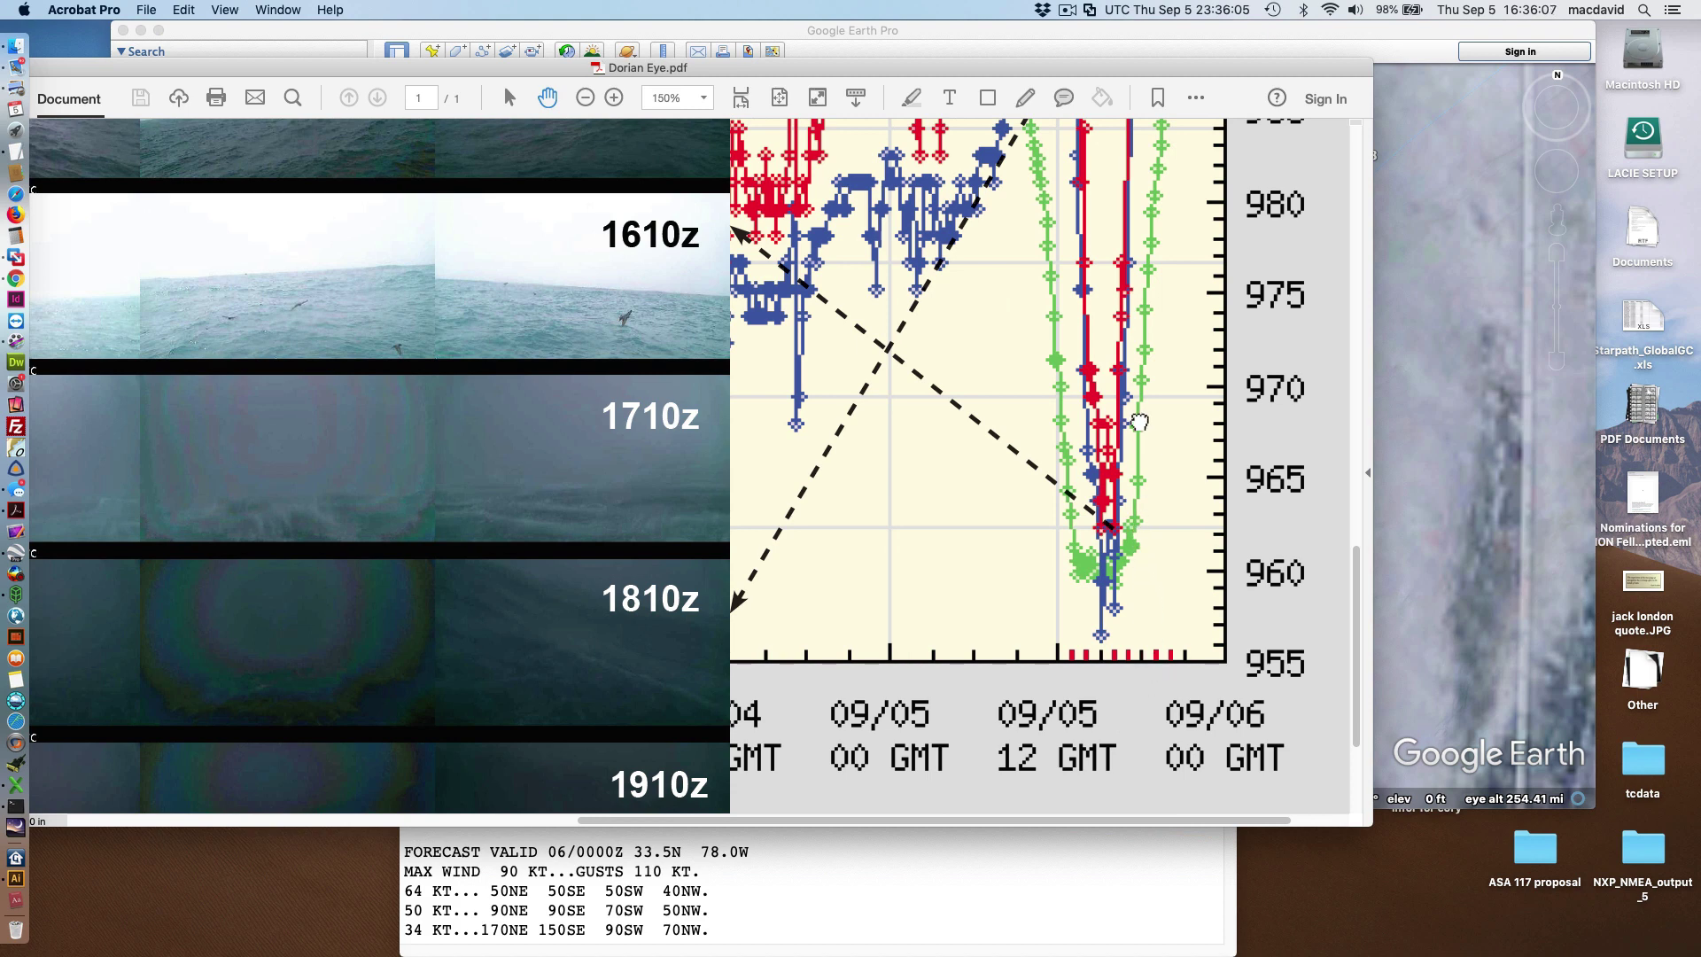
{"action": "left_click_drag", "start_coordinate": [1138, 420], "coordinate": [1126, 747]}
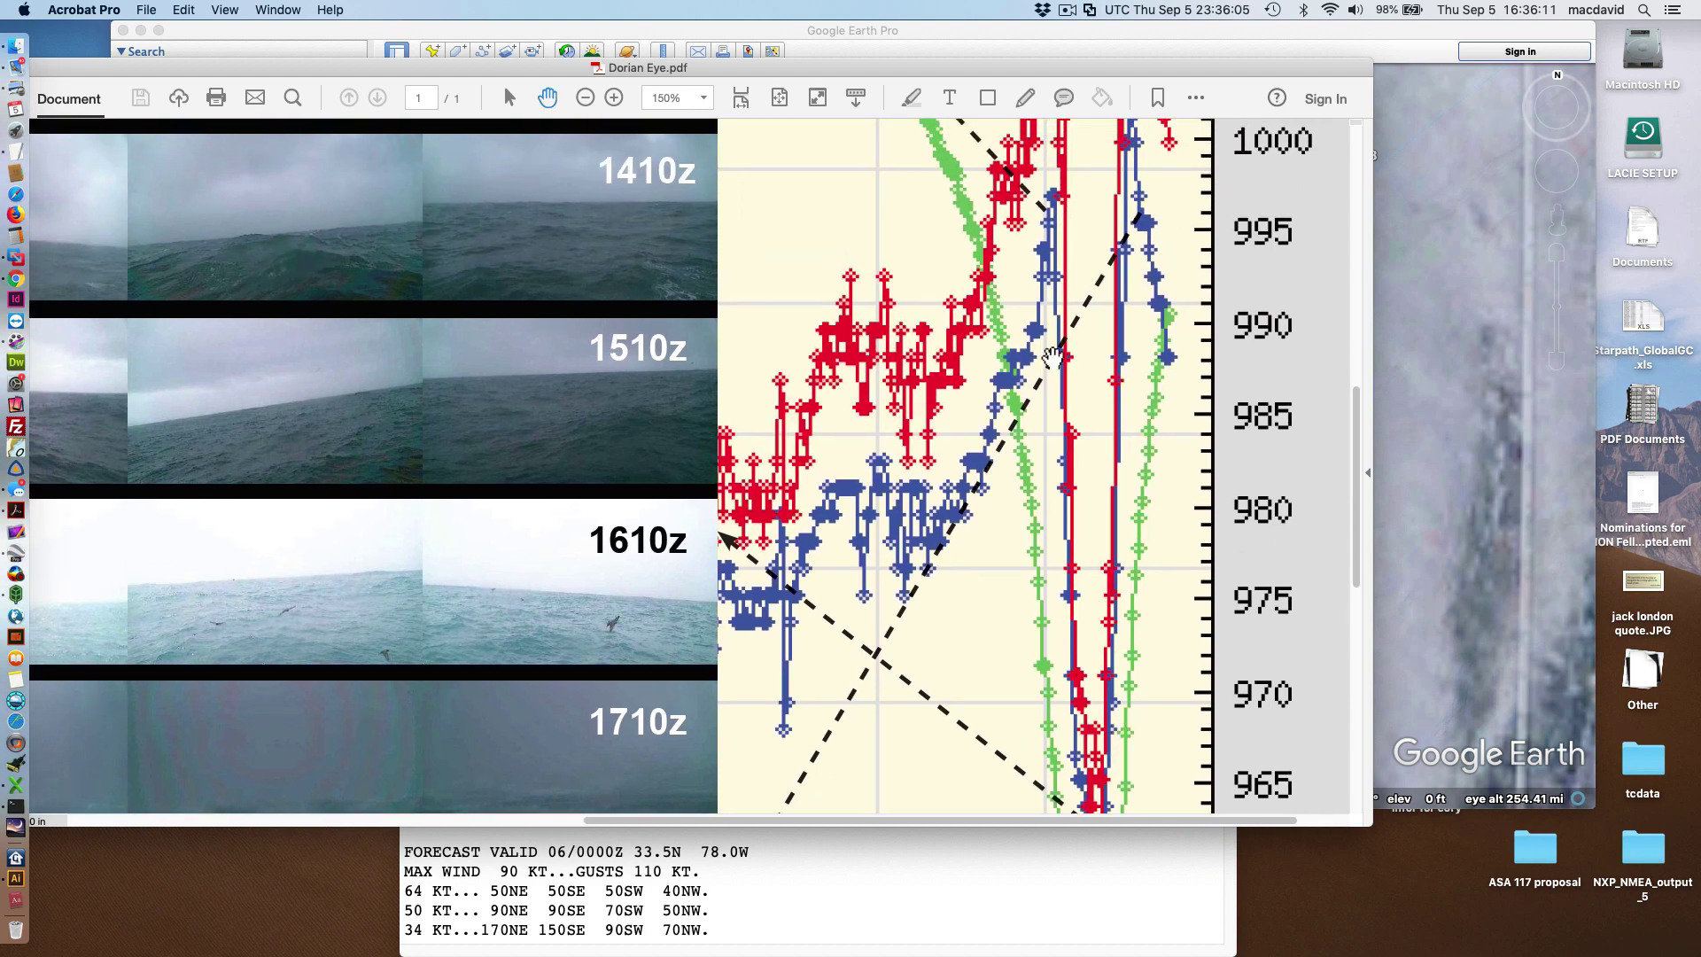
{"action": "left_click_drag", "start_coordinate": [1161, 249], "coordinate": [1175, 354]}
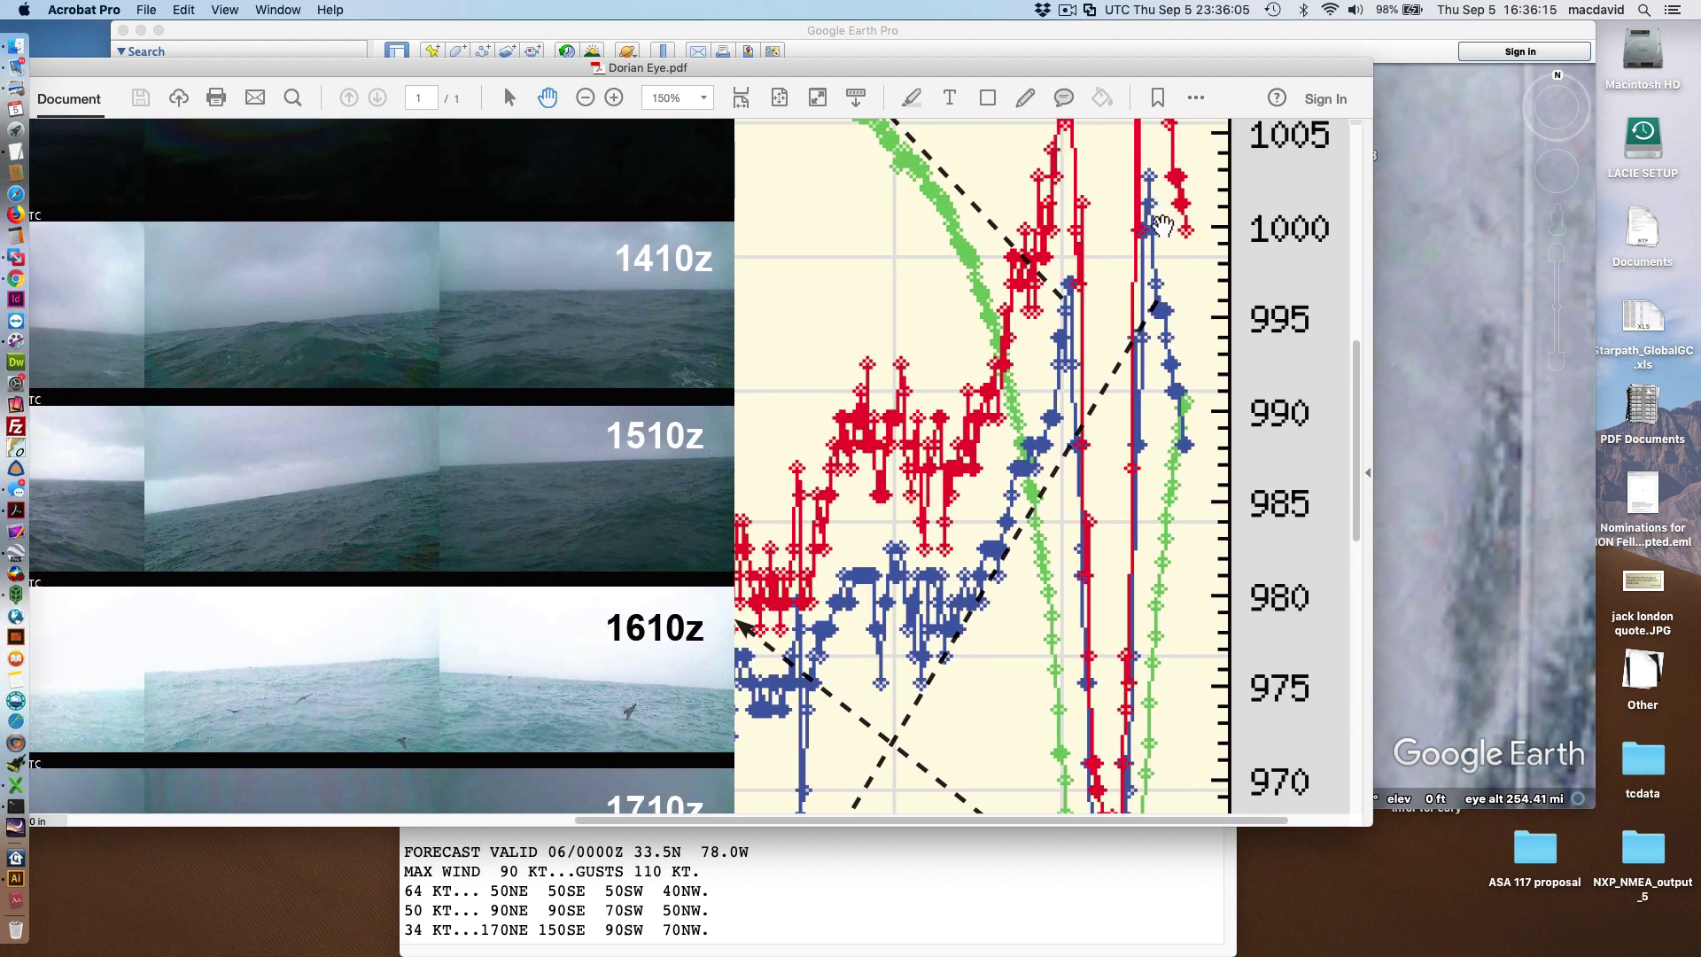
{"action": "left_click", "coordinate": [779, 98]}
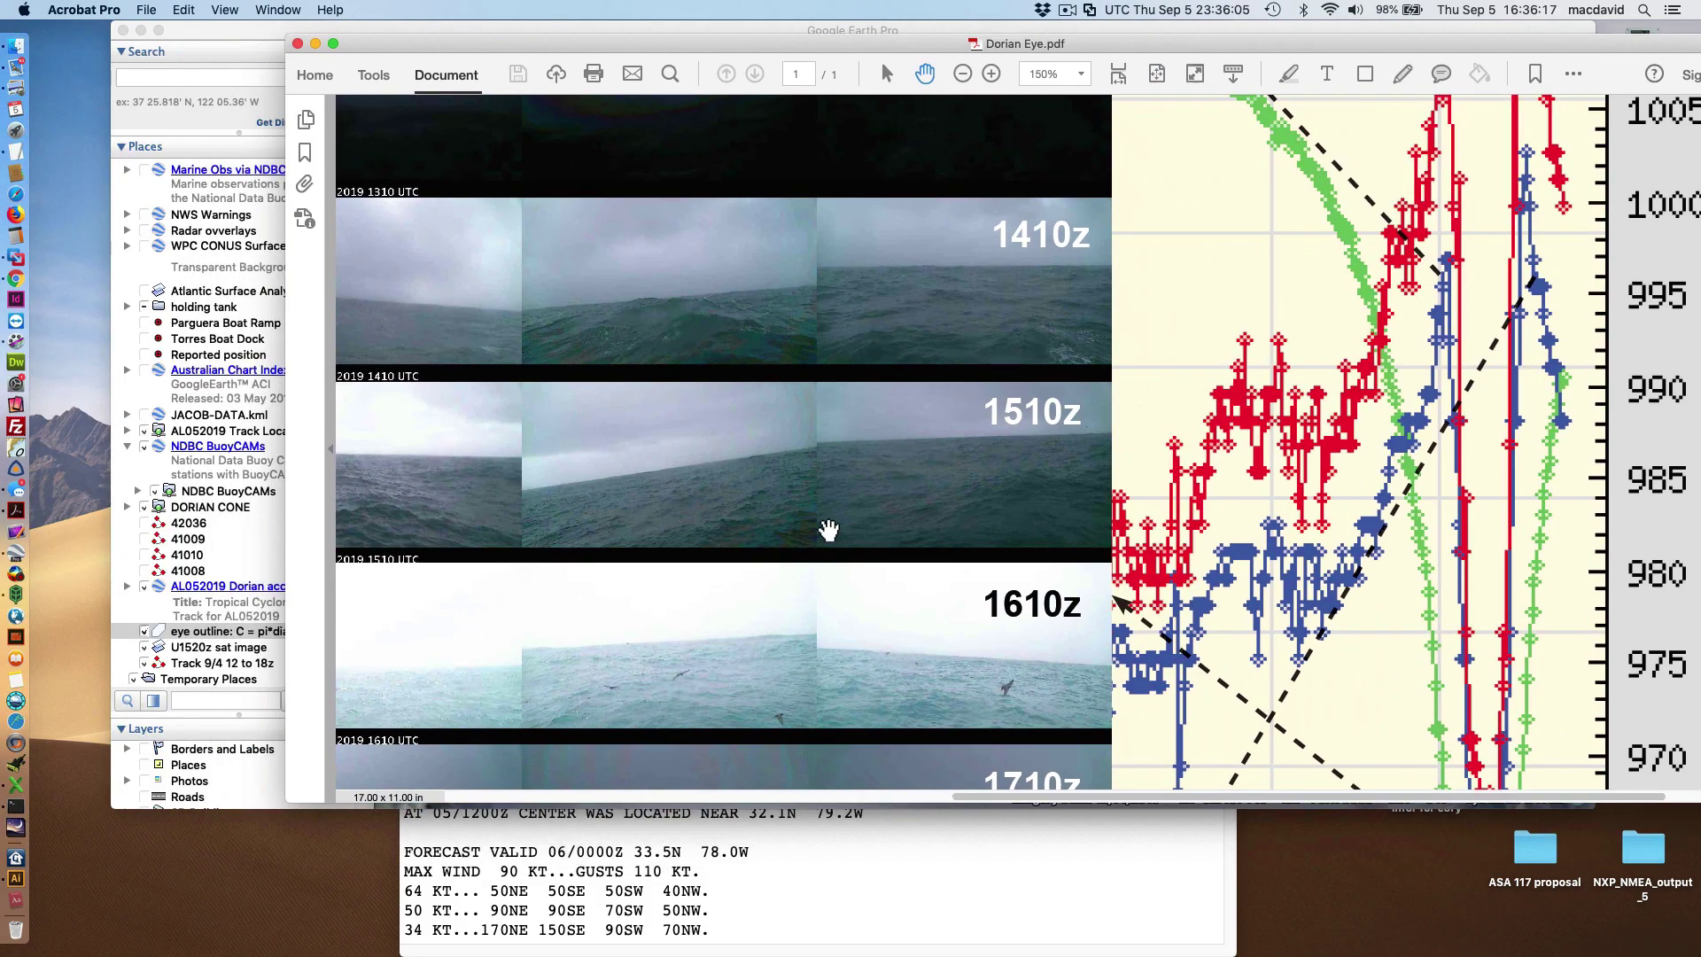
{"action": "scroll", "coordinate": [829, 530], "scroll_direction": "down", "scroll_amount": 3}
{"action": "scroll", "coordinate": [820, 700], "scroll_direction": "left", "scroll_amount": 10}
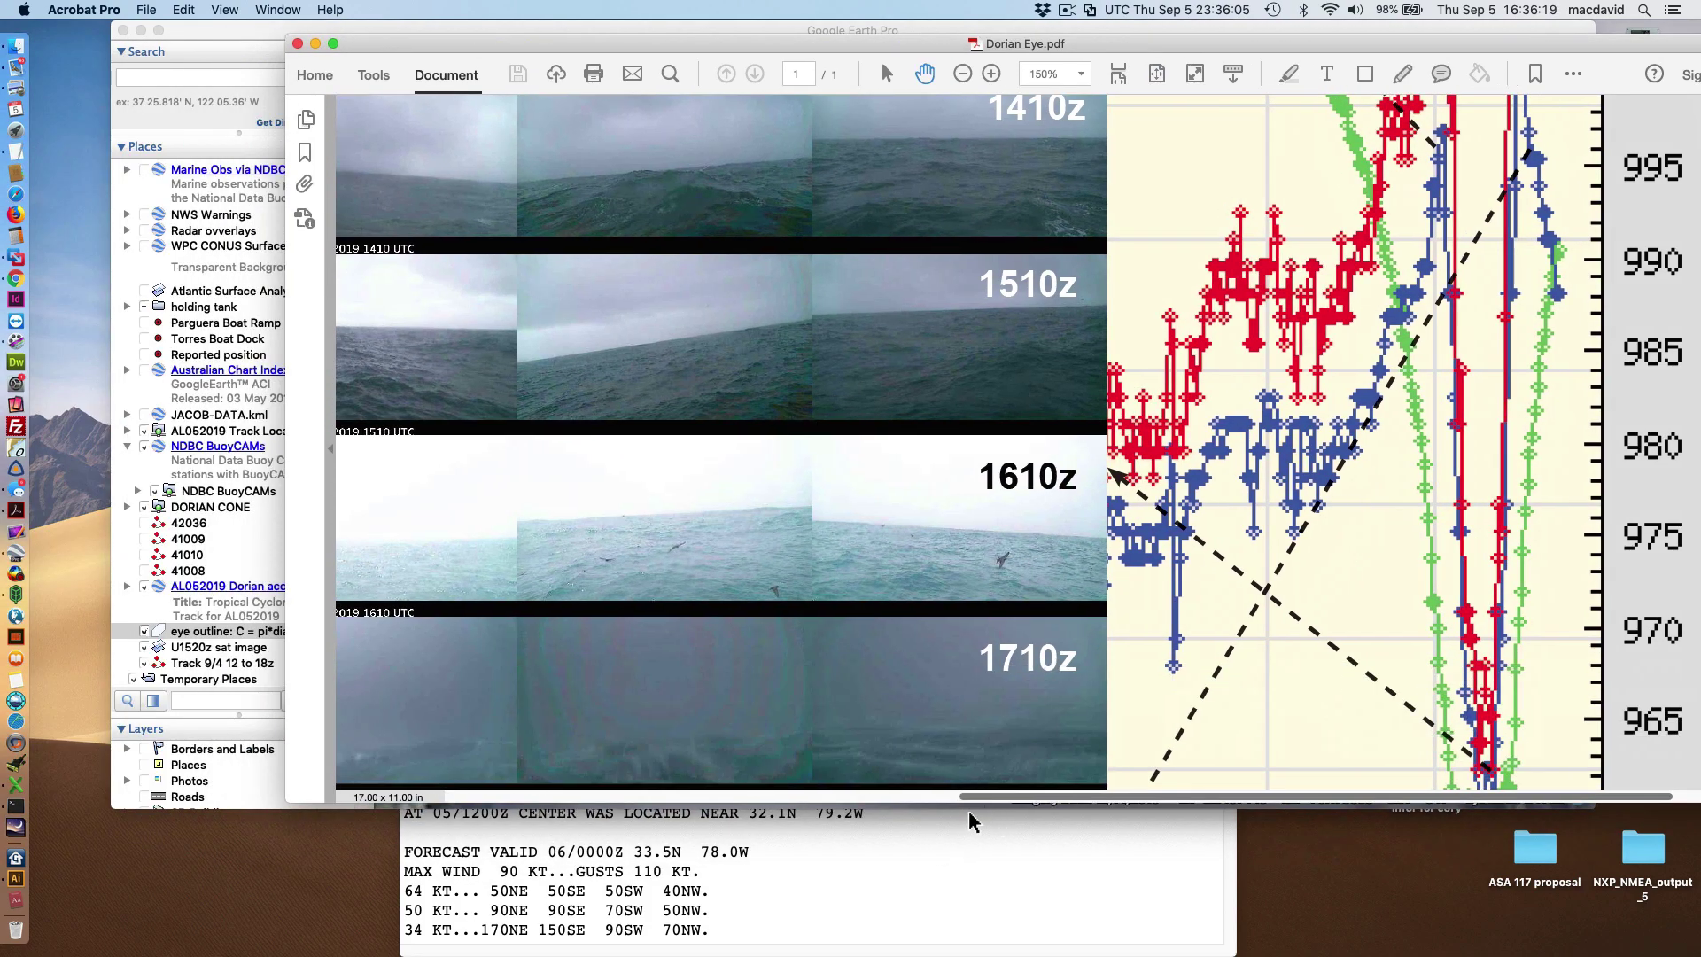
{"action": "scroll", "coordinate": [820, 700], "scroll_direction": "down", "scroll_amount": 6}
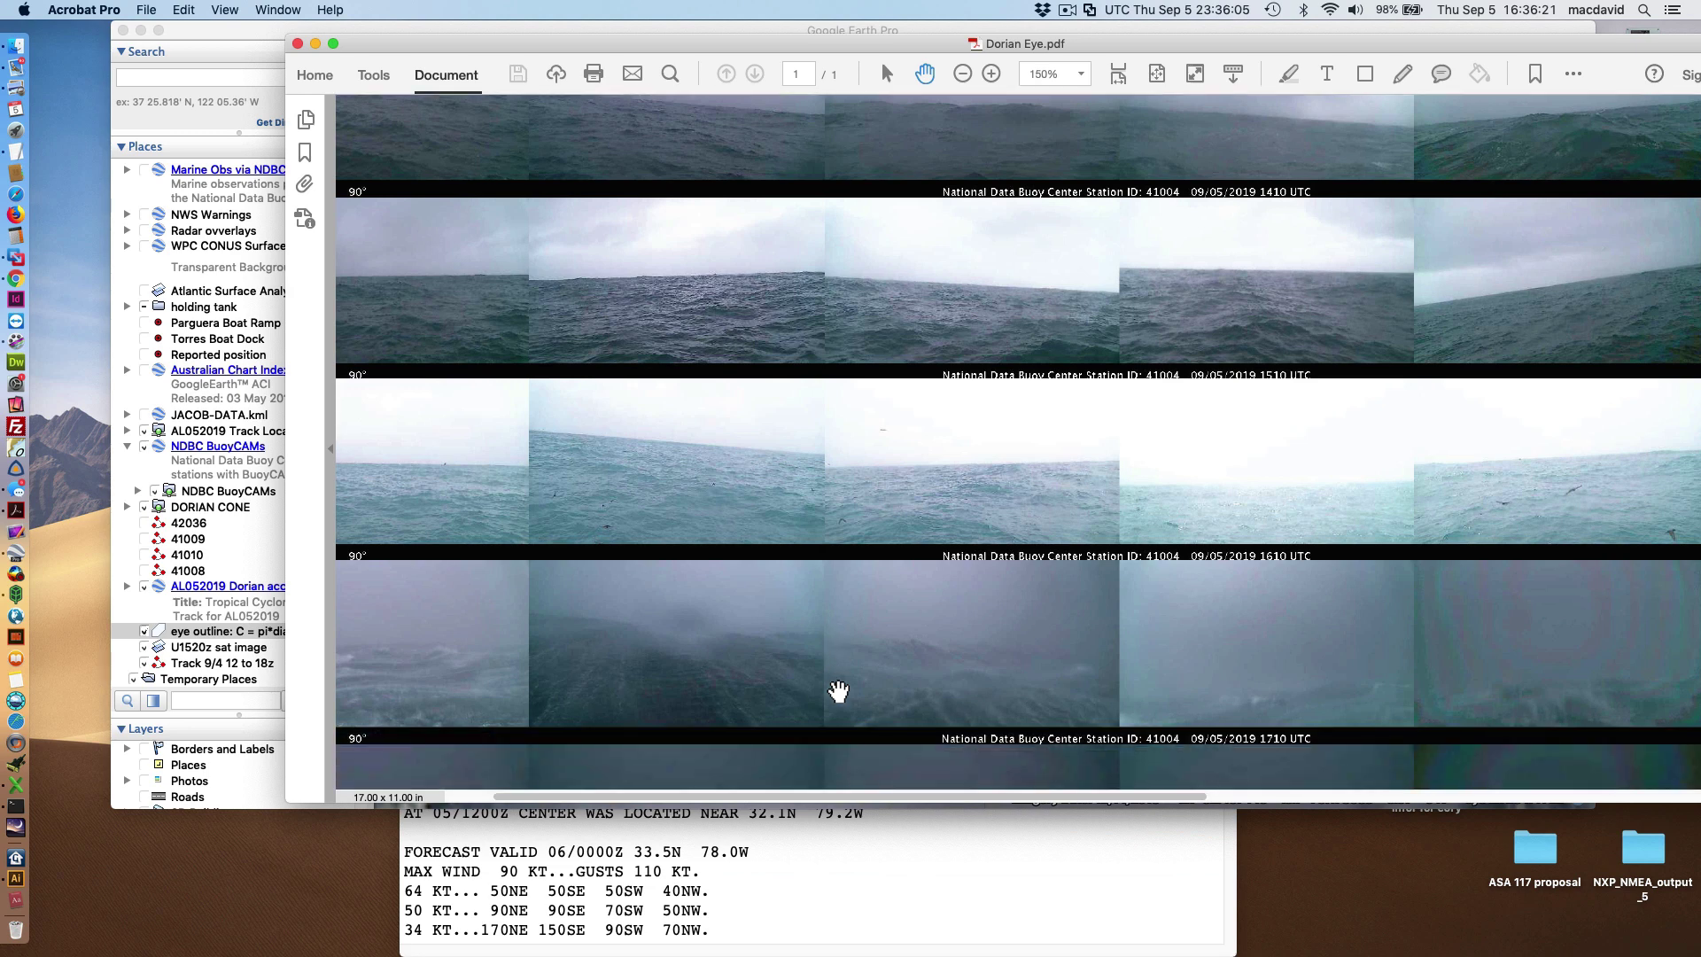
{"action": "scroll", "coordinate": [839, 691], "scroll_direction": "down", "scroll_amount": 3}
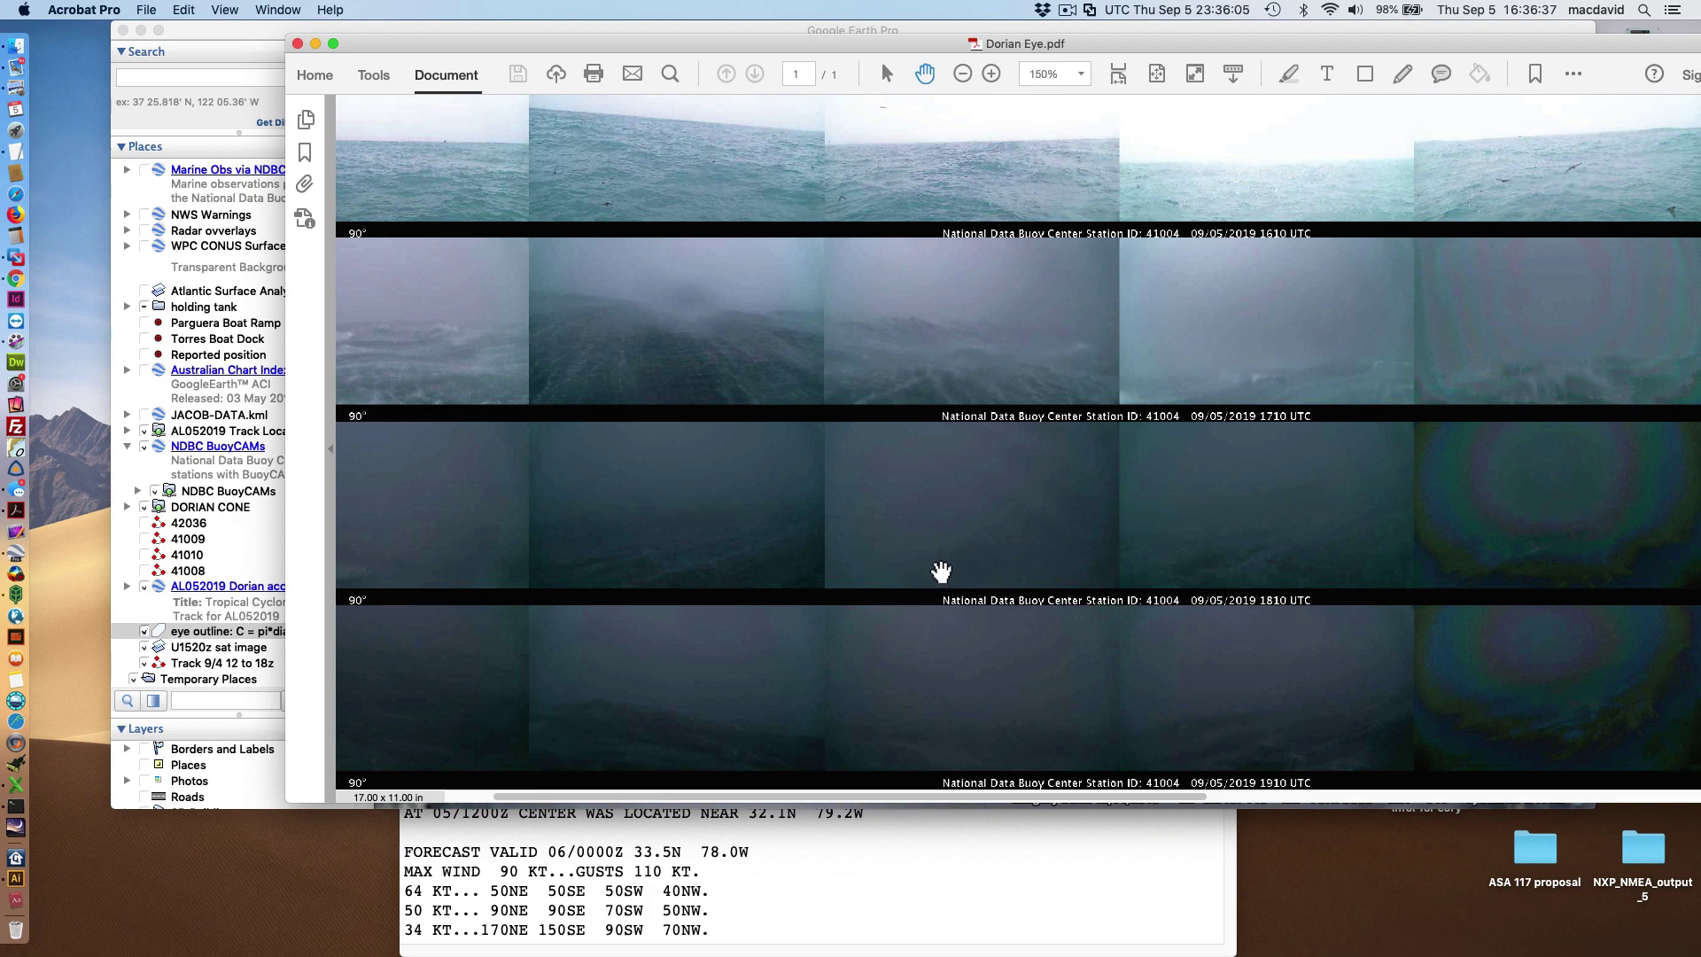
{"action": "scroll", "coordinate": [938, 573], "scroll_direction": "up", "scroll_amount": 3}
{"action": "scroll", "coordinate": [940, 578], "scroll_direction": "up", "scroll_amount": 2}
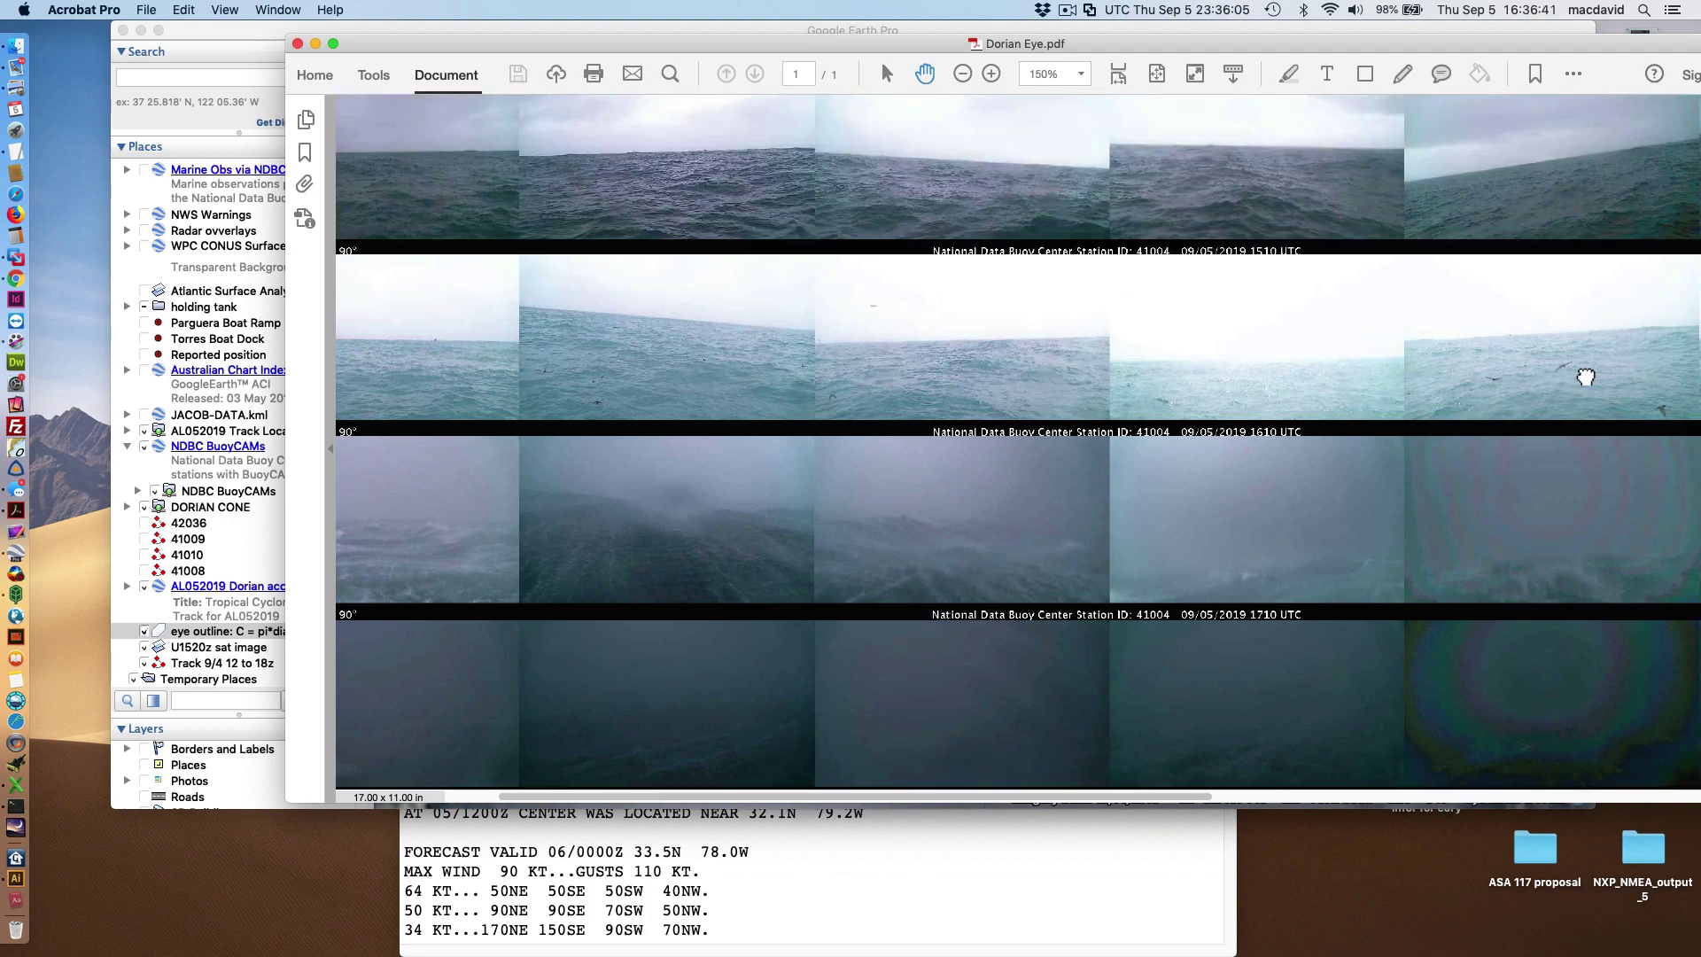
{"action": "scroll", "coordinate": [1103, 330], "scroll_direction": "right", "scroll_amount": 5}
{"action": "scroll", "coordinate": [1166, 317], "scroll_direction": "left", "scroll_amount": 4}
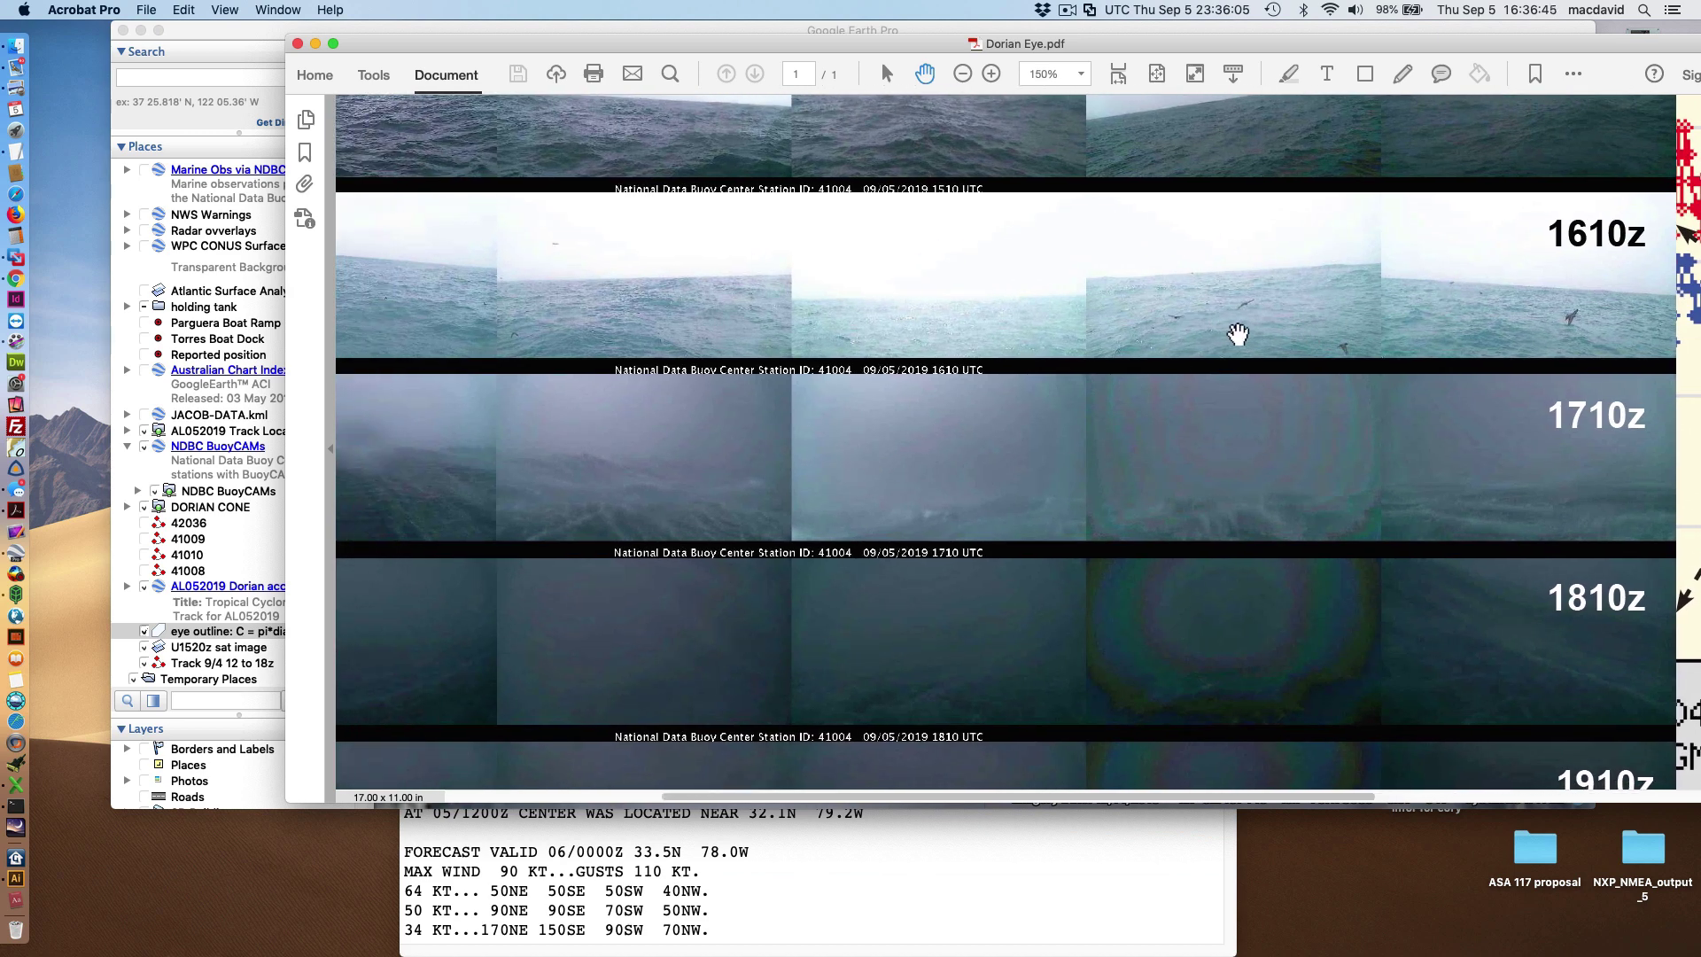
{"action": "scroll", "coordinate": [1237, 341], "scroll_direction": "down", "scroll_amount": 3}
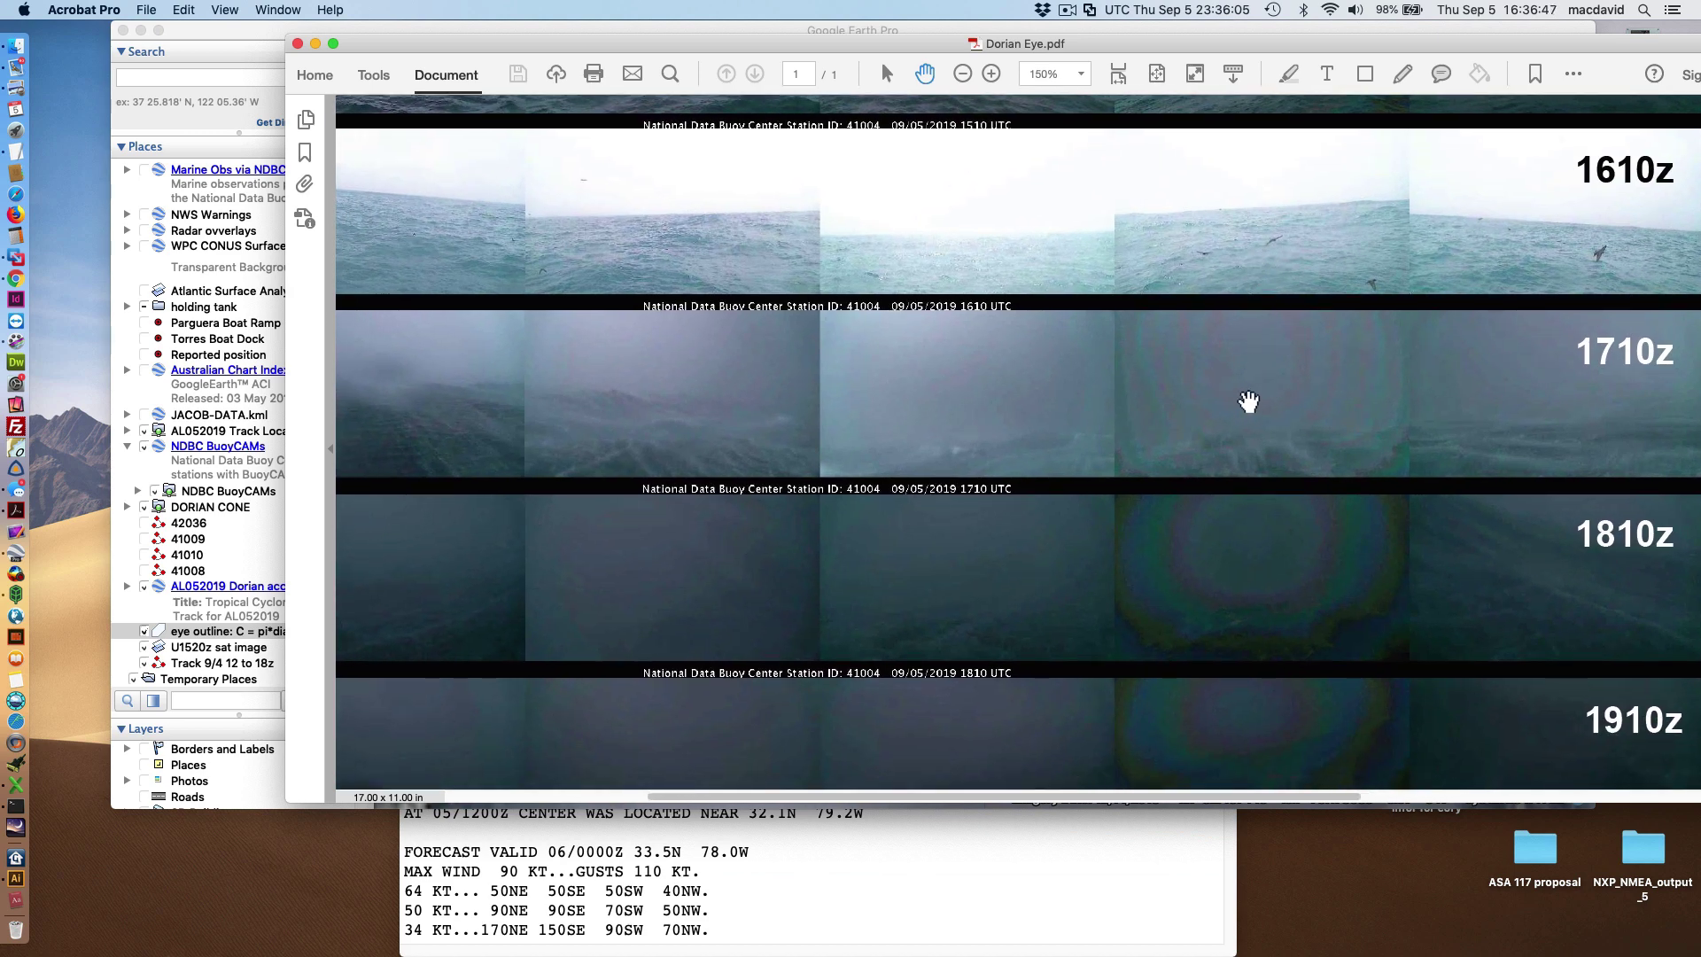
{"action": "scroll", "coordinate": [1178, 403], "scroll_direction": "right", "scroll_amount": 3}
{"action": "scroll", "coordinate": [1117, 403], "scroll_direction": "right", "scroll_amount": 2}
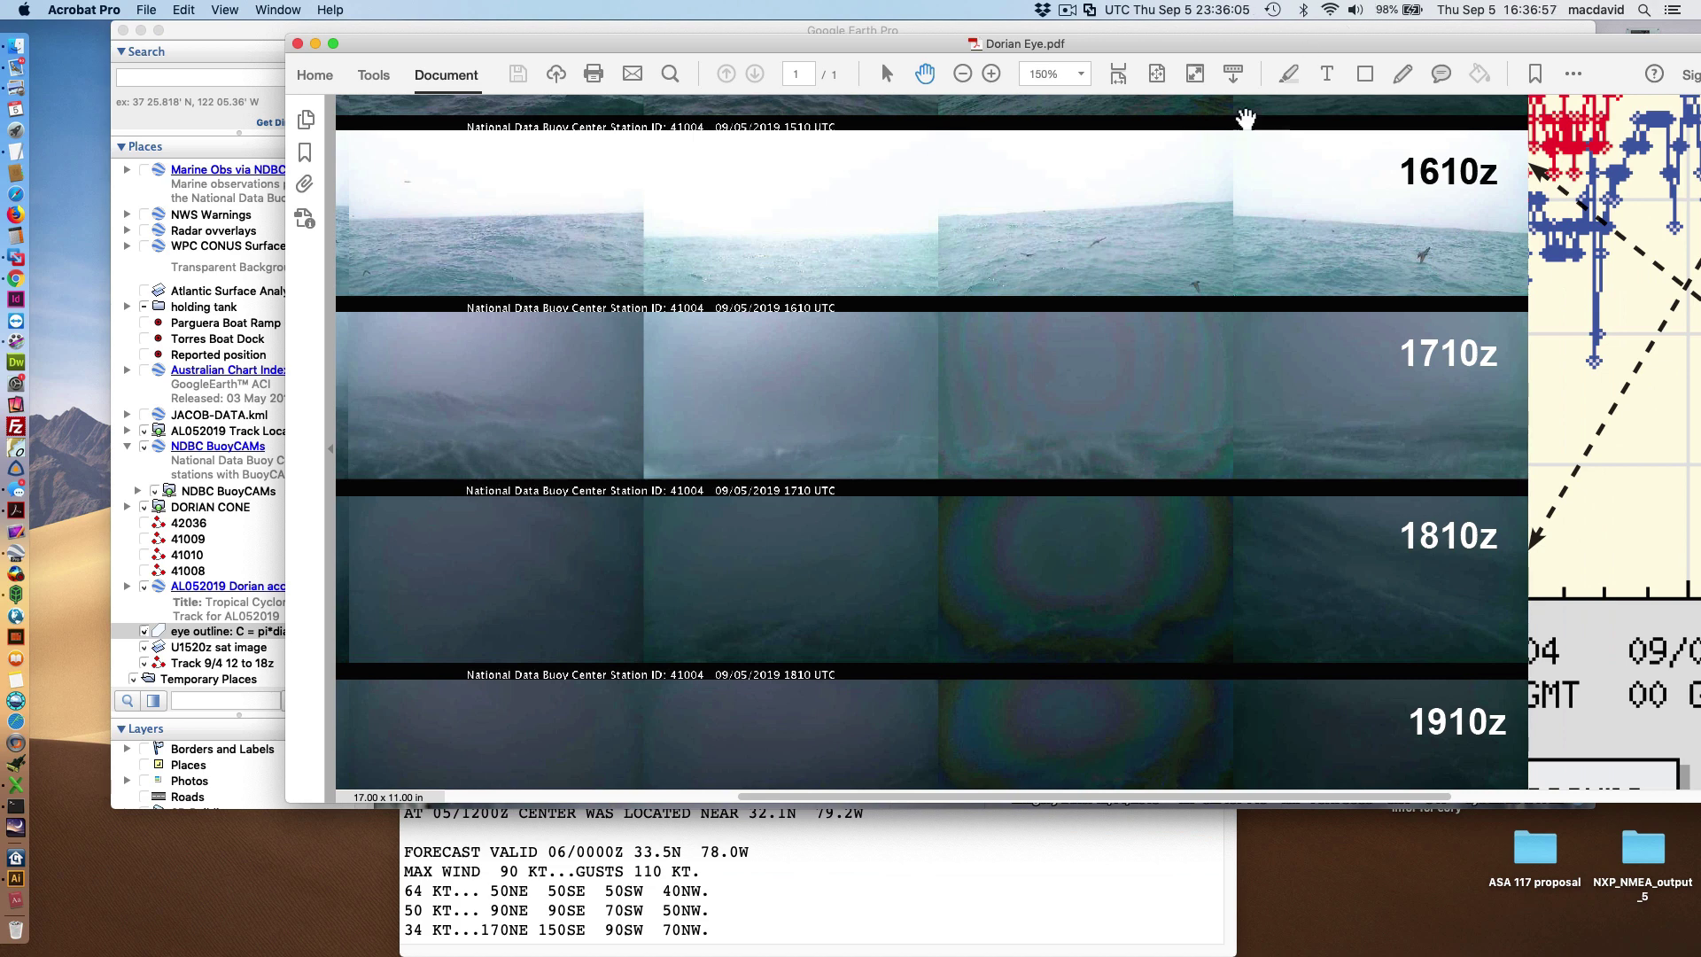
{"action": "scroll", "coordinate": [970, 430], "scroll_direction": "up", "scroll_amount": 4}
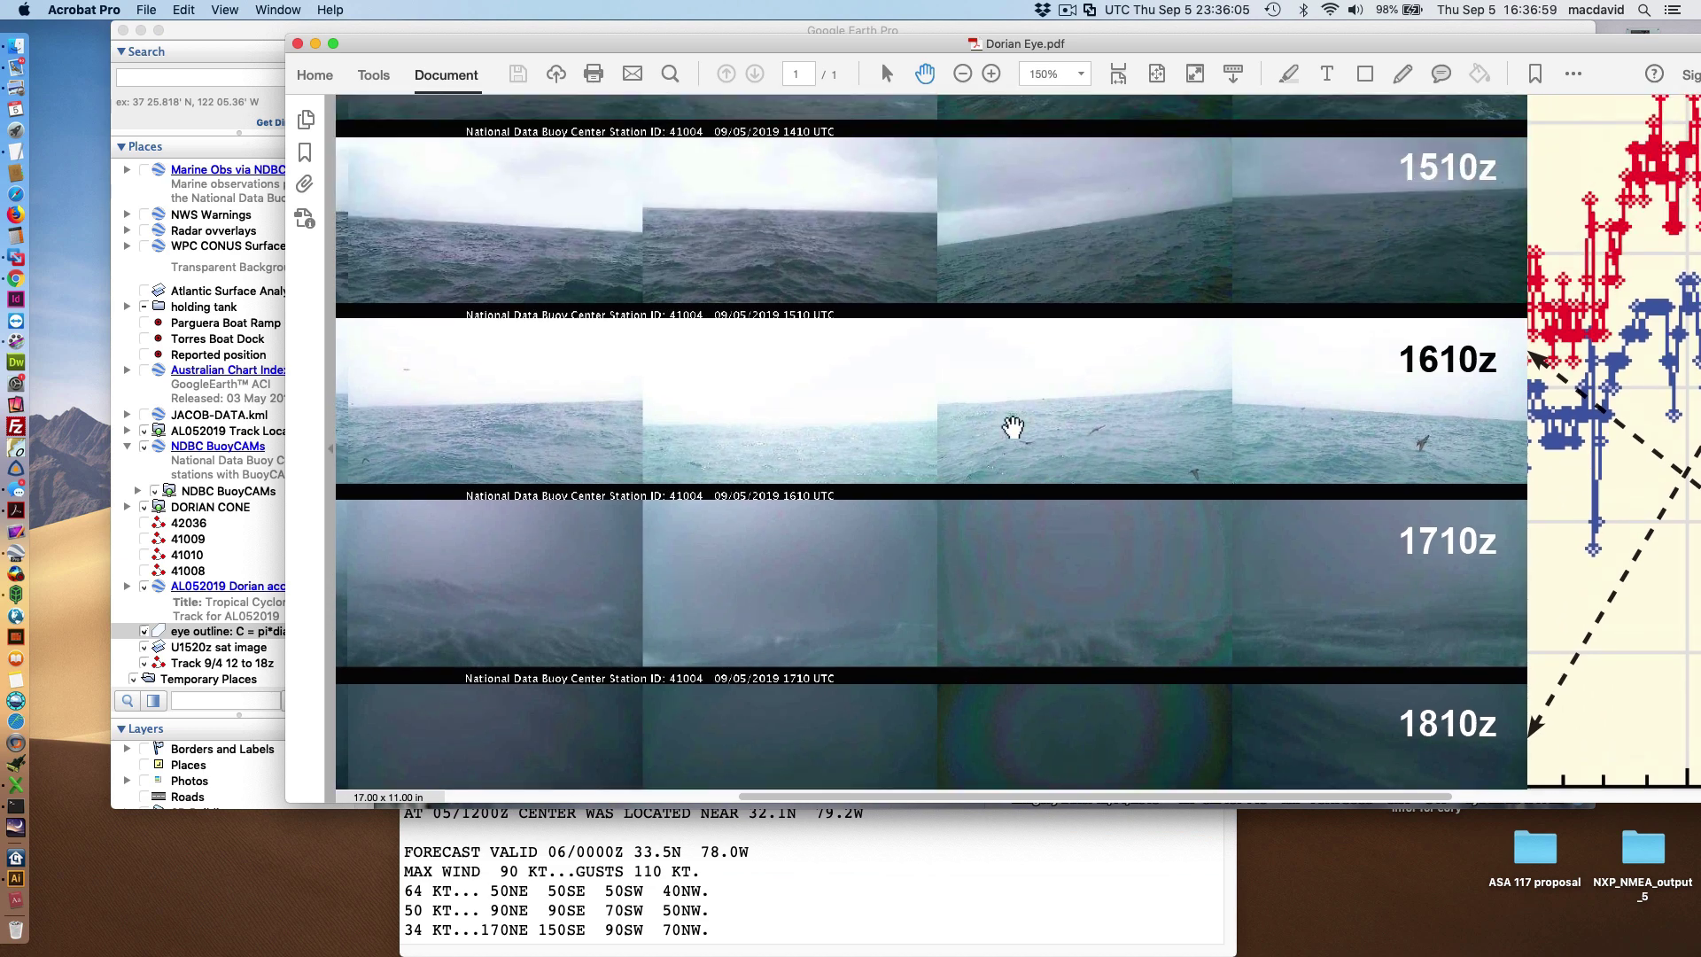